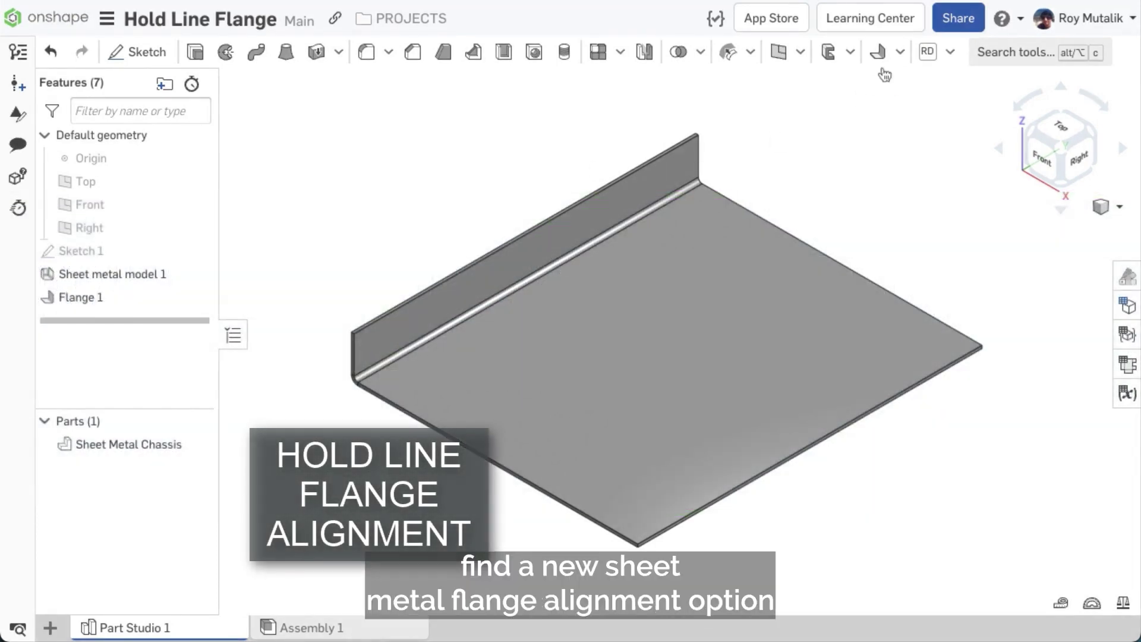
Step: Start a new flange on the sheet's front bottom edge and view the part from the Front
left_click(878, 54)
left_click(862, 416)
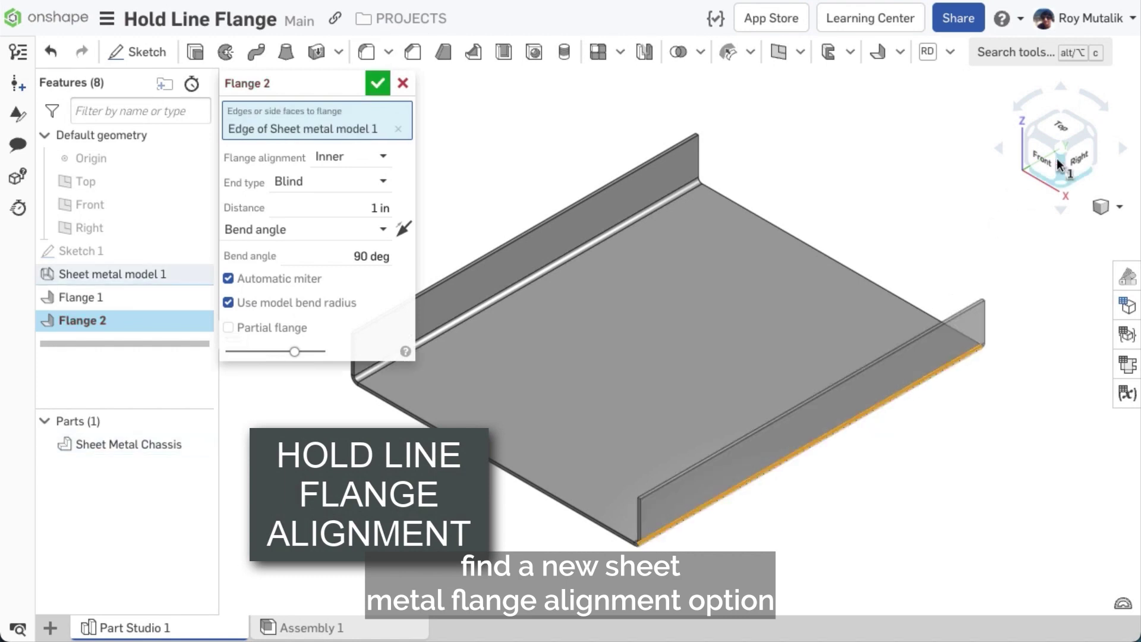
left_click(1057, 162)
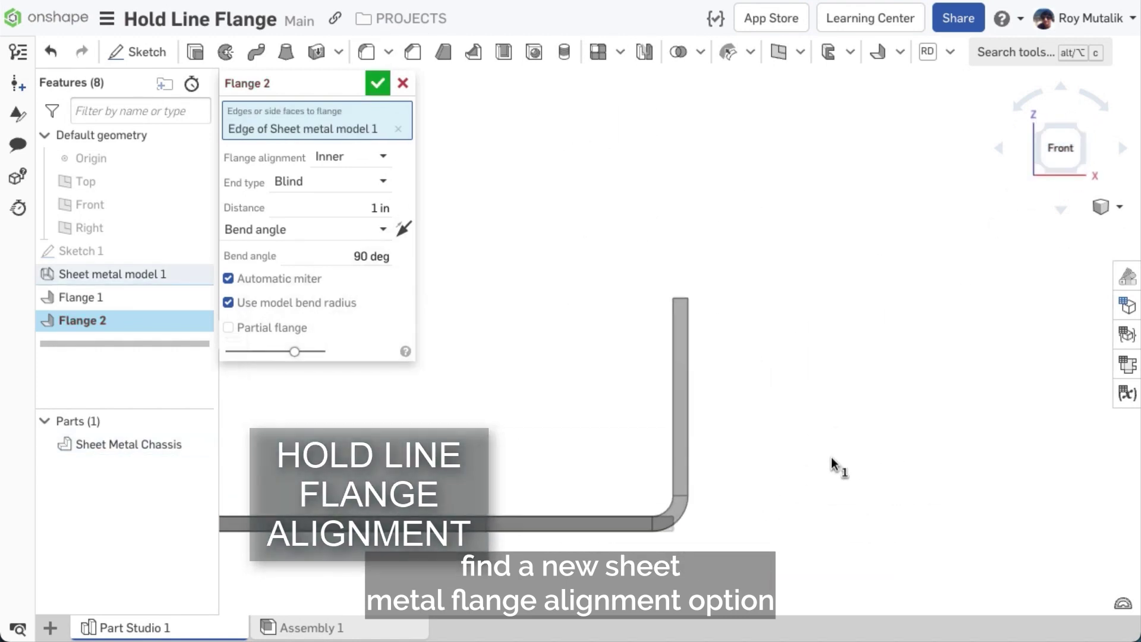
Step: Try the flange alignment as Middle and Outer, then settle on Hold line
left_click(368, 156)
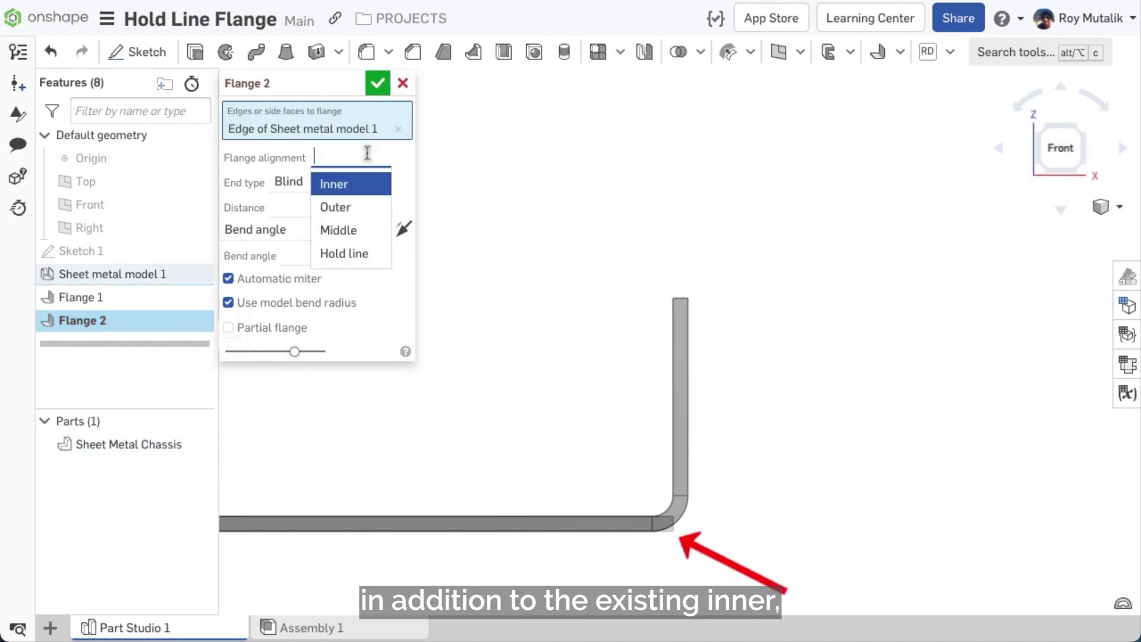
left_click(365, 231)
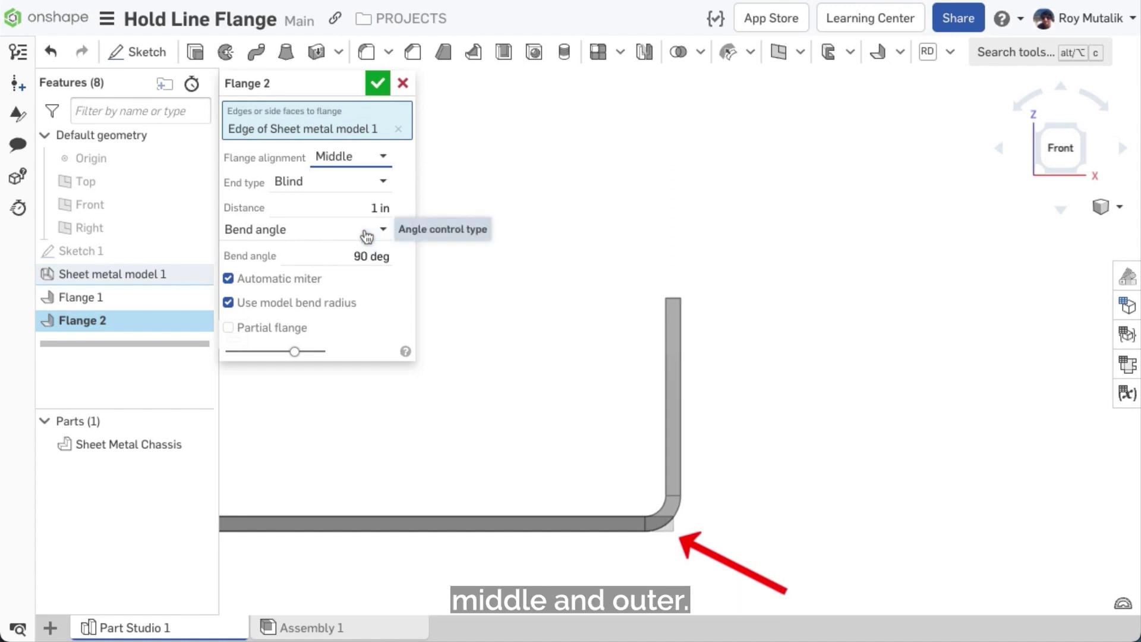
left_click(356, 158)
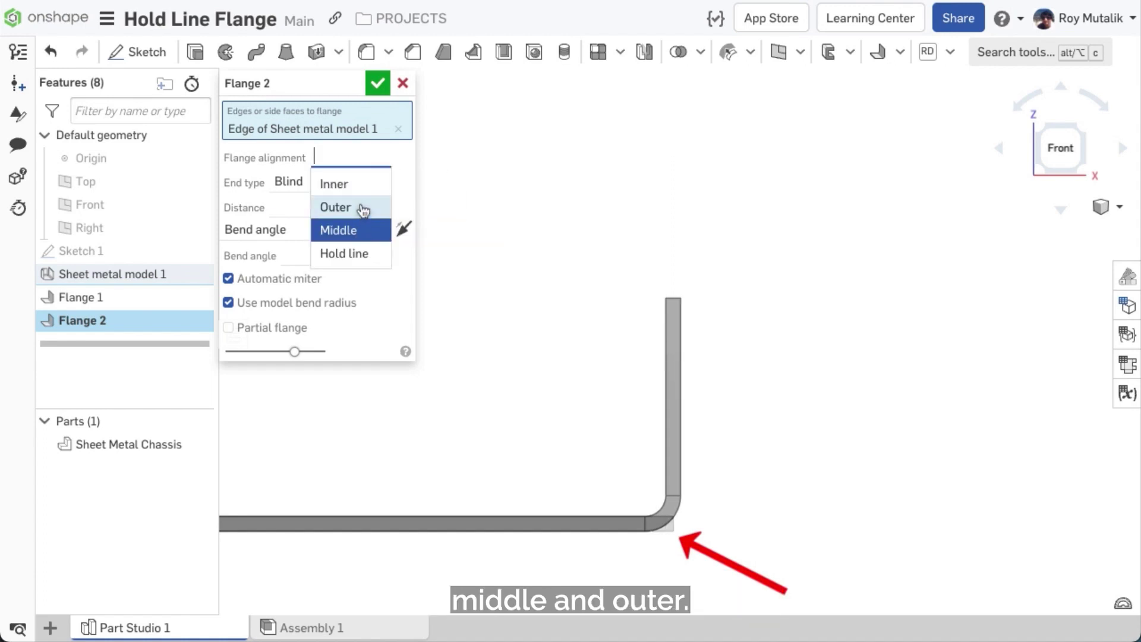
left_click(361, 208)
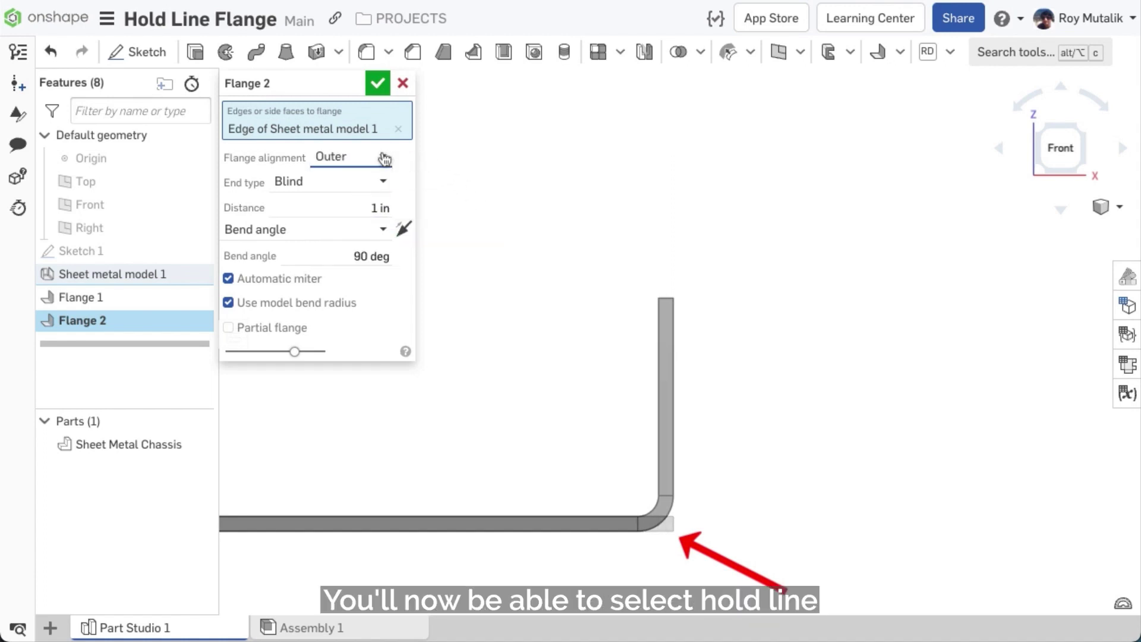
left_click(384, 158)
left_click(377, 255)
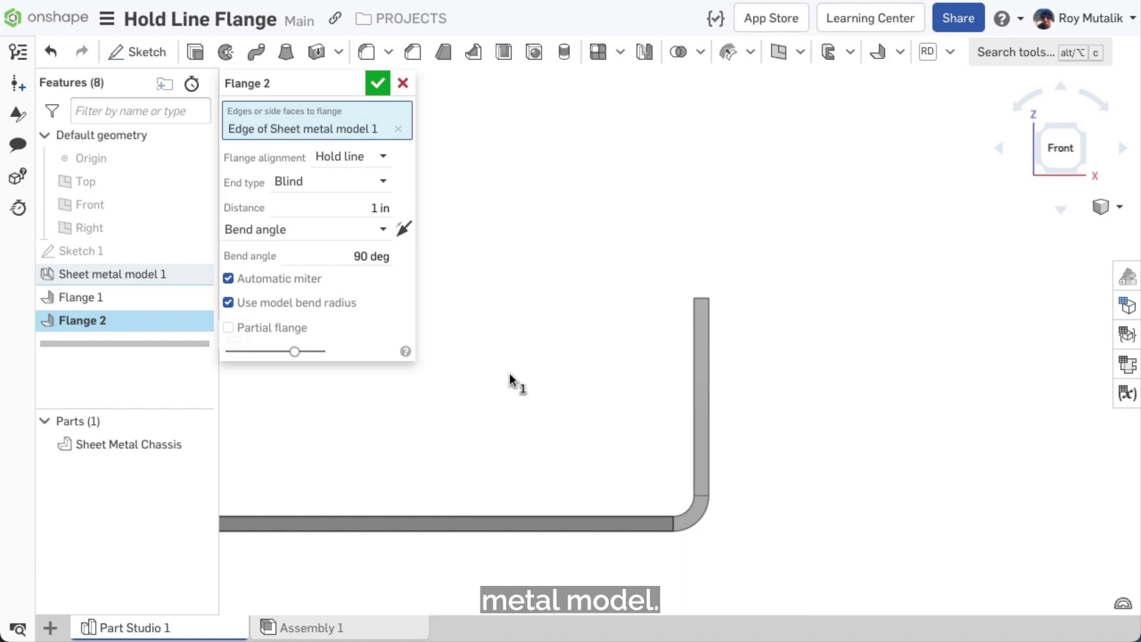
Step: Confirm the flange and start a DXF/DWG export of the flat pattern from the sheet metal table
left_click(377, 85)
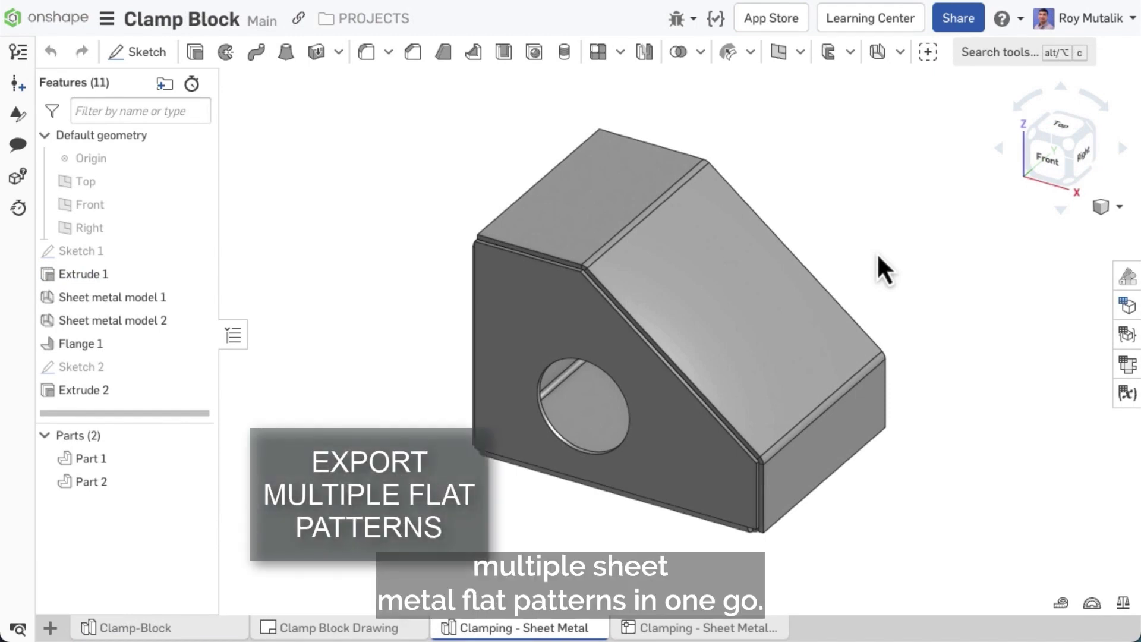
left_click(1128, 363)
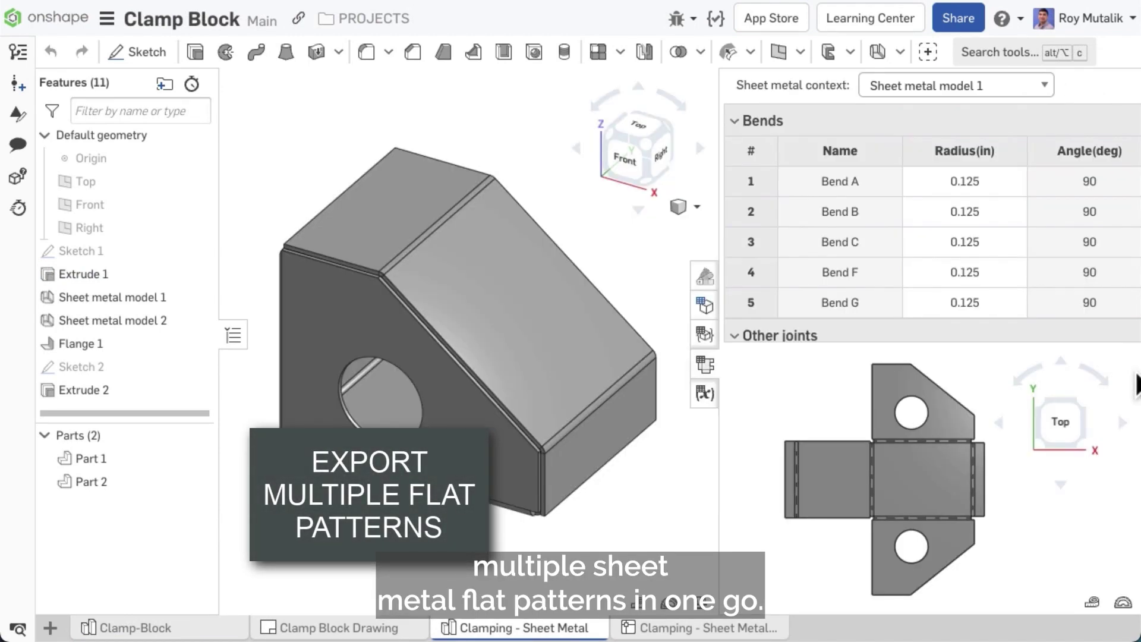
right_click(914, 497)
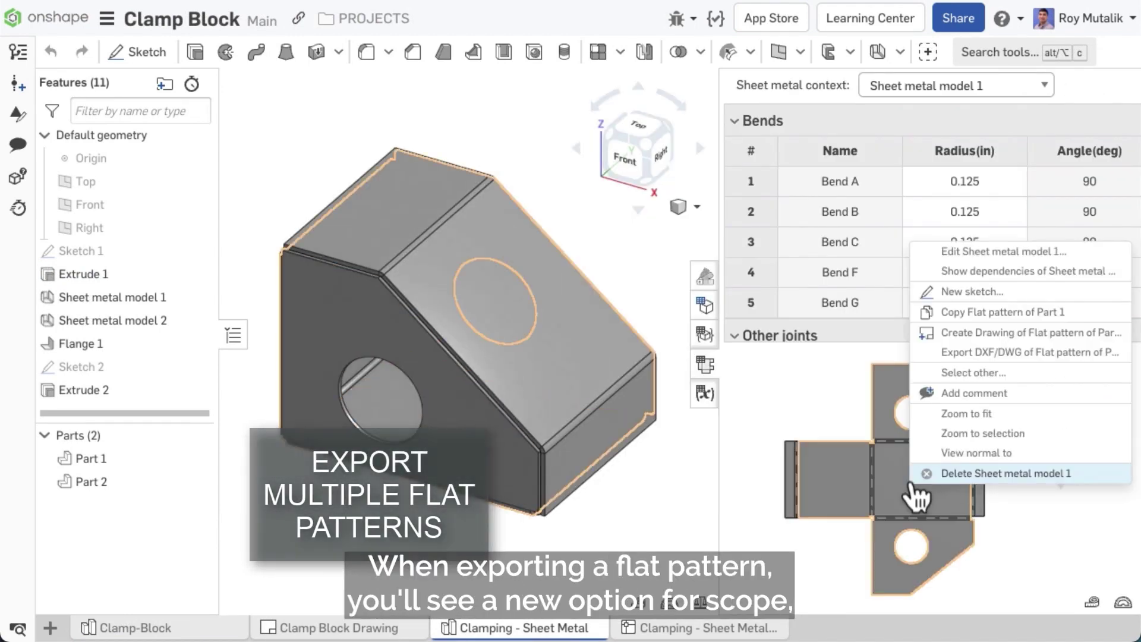
left_click(964, 357)
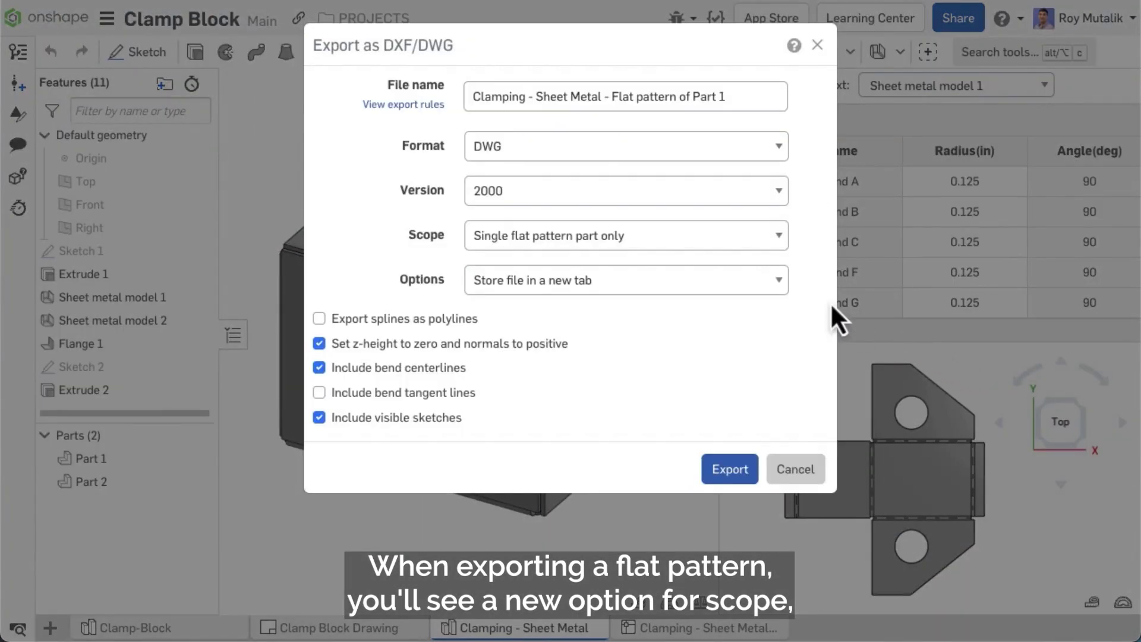
Step: Export all flat patterns in the Part Studio as DWG into one zip and open it
left_click(750, 237)
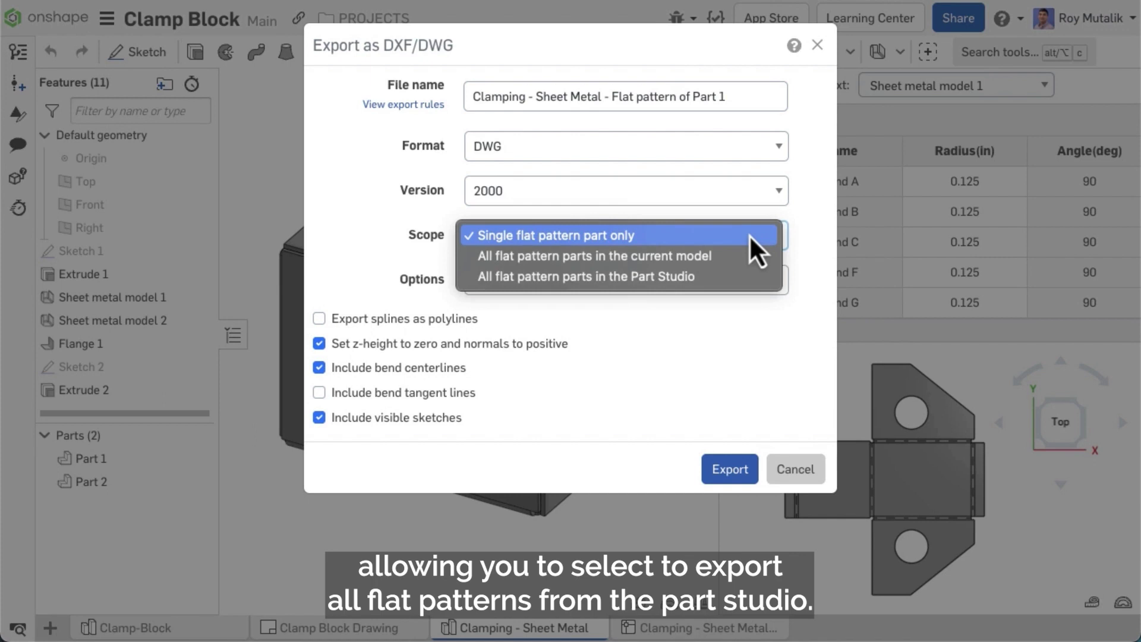
left_click(738, 278)
left_click(740, 469)
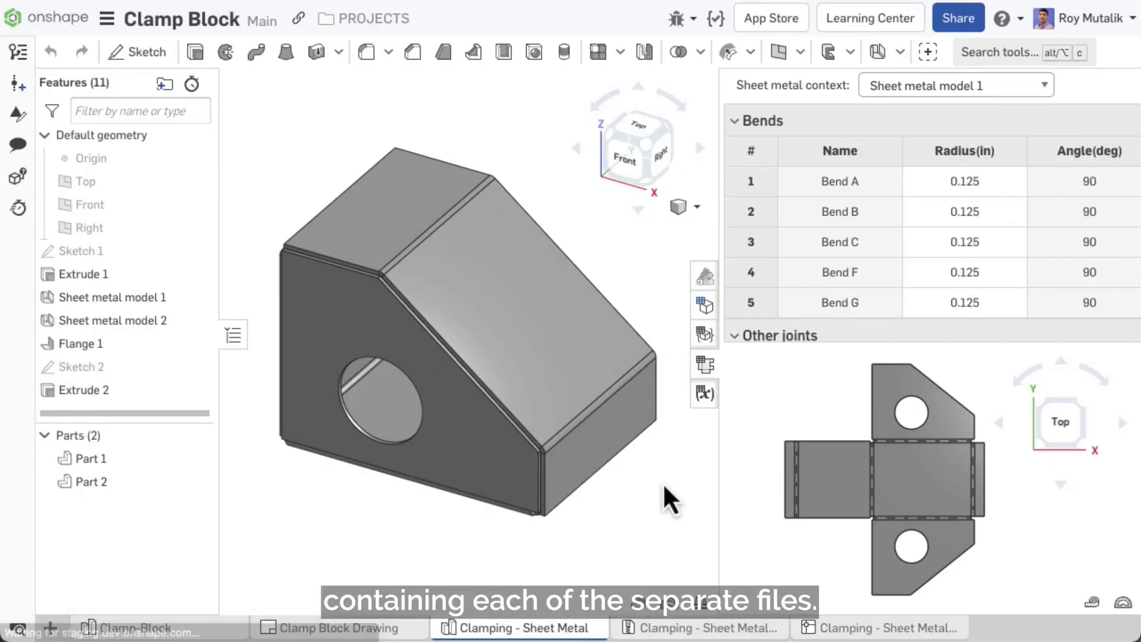
left_click(683, 626)
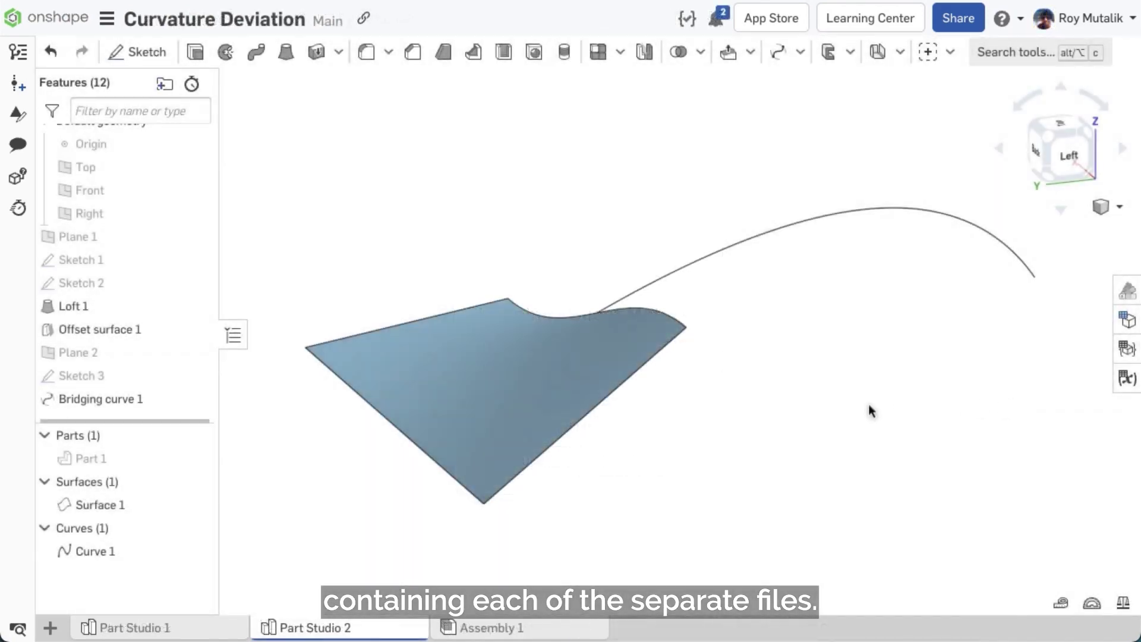
Step: Measure Curvature deviation from the bridging curve to the offset surface, reading 30.74 %
right_click_drag(971, 448, 953, 464)
left_click(1061, 601)
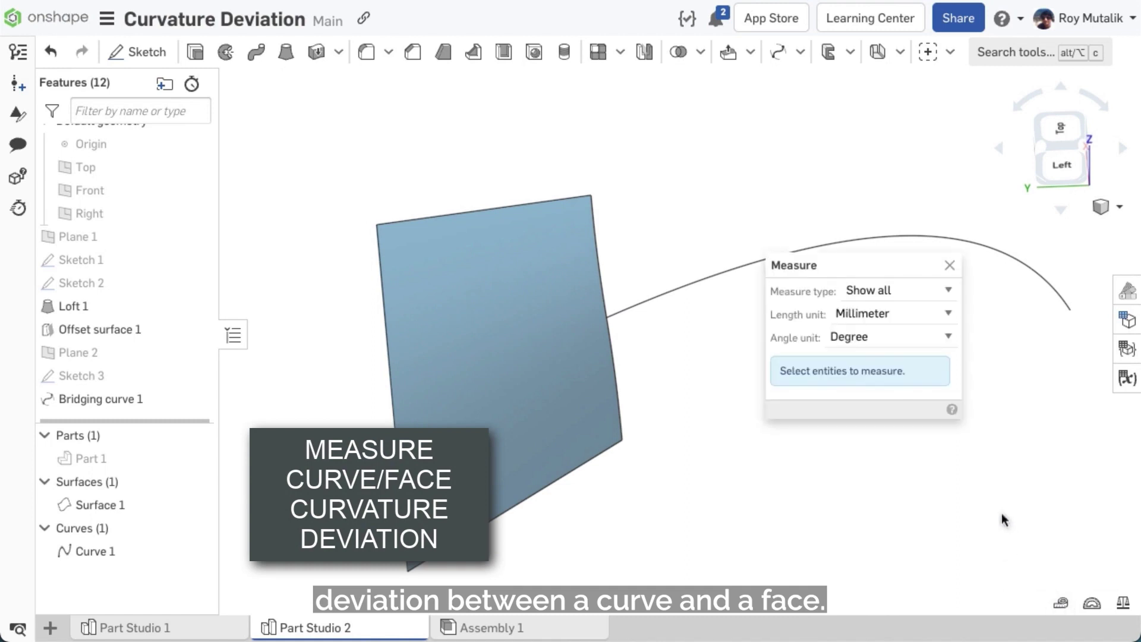
left_click(912, 303)
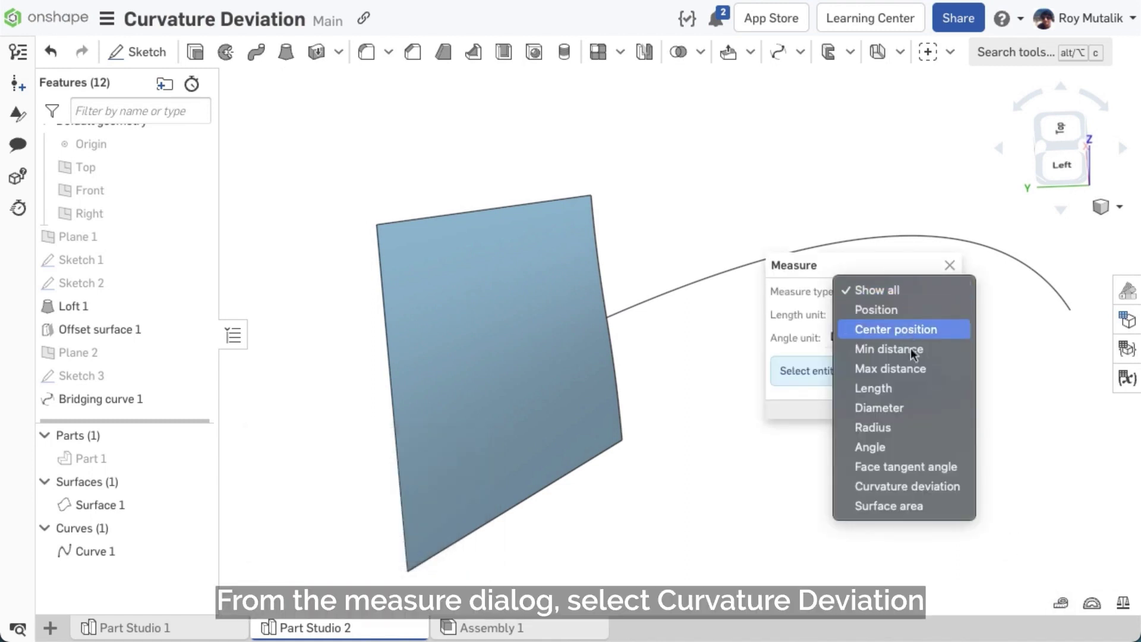
left_click(918, 487)
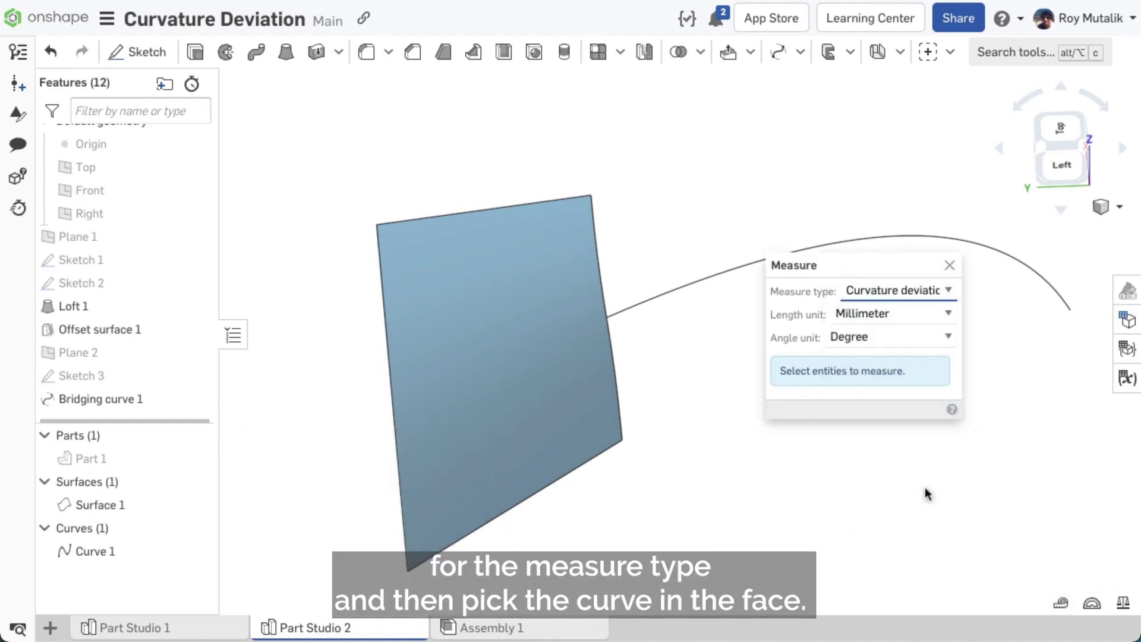
left_click(674, 289)
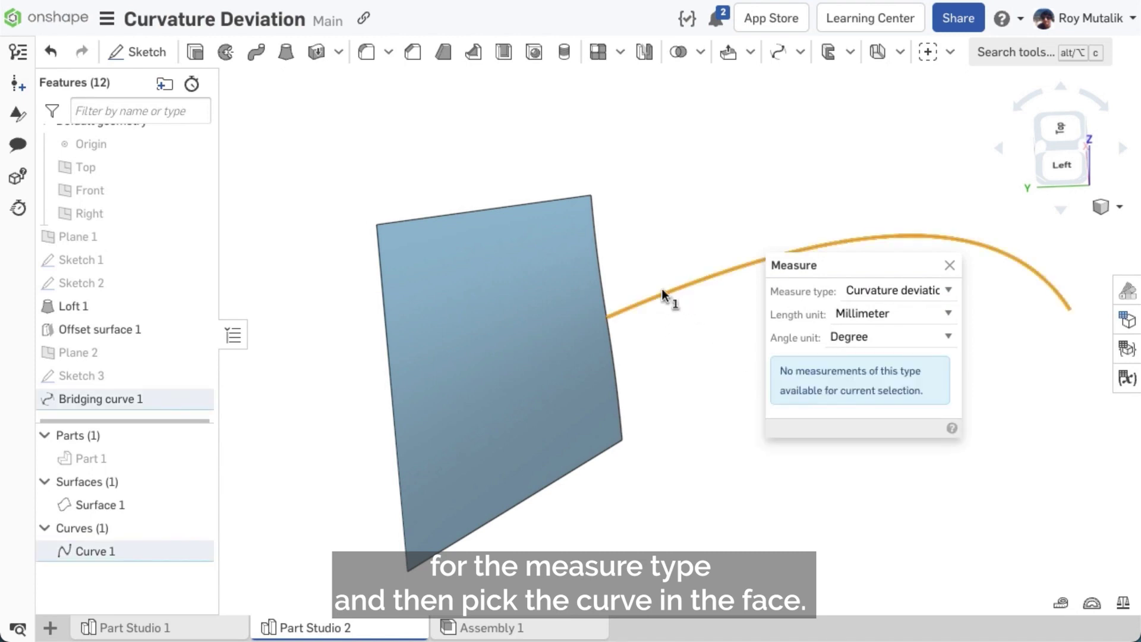
left_click(522, 311)
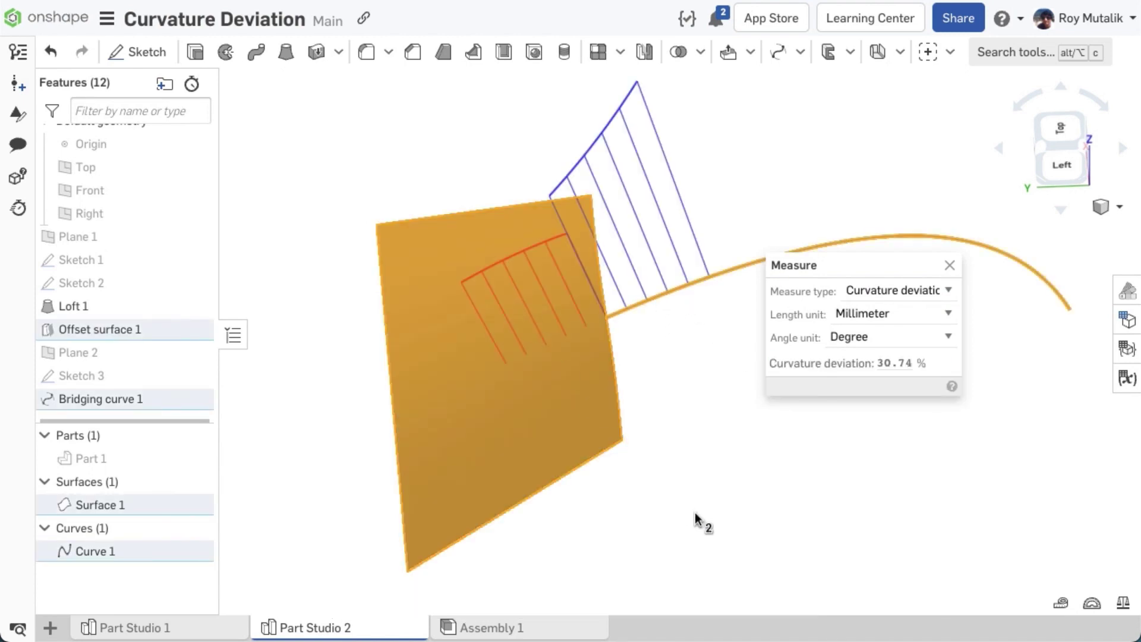
mouse_move(695, 512)
right_mouse_down()
mouse_move(679, 489)
mouse_move(696, 491)
right_mouse_up()
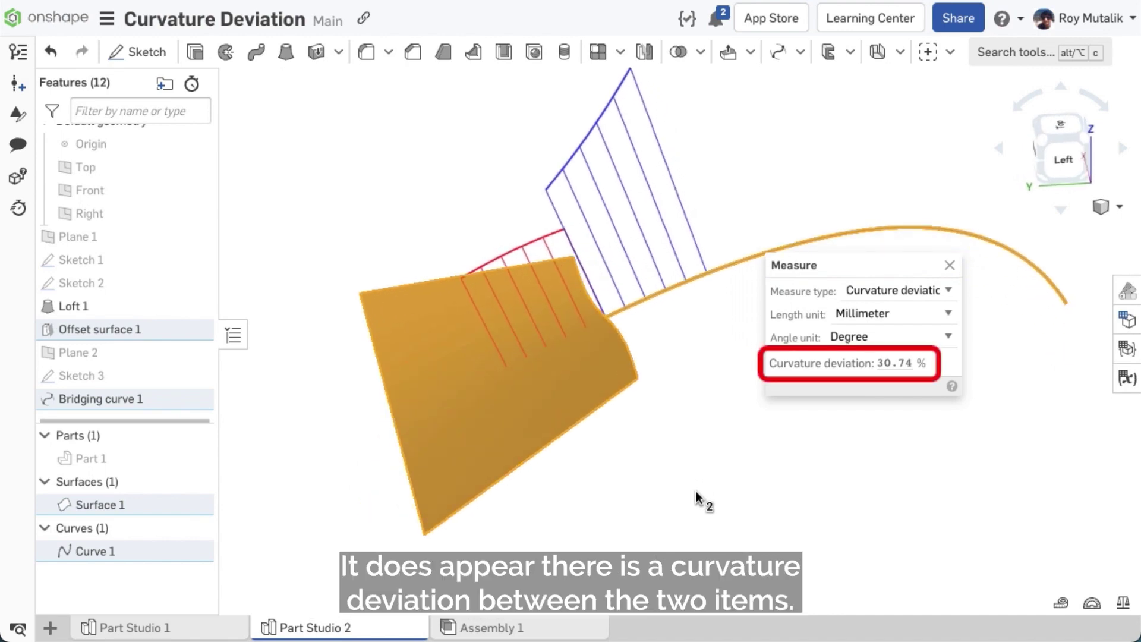
left_click(951, 265)
Step: Change Bridging curve 1's start condition to Match curvature
left_click(848, 367)
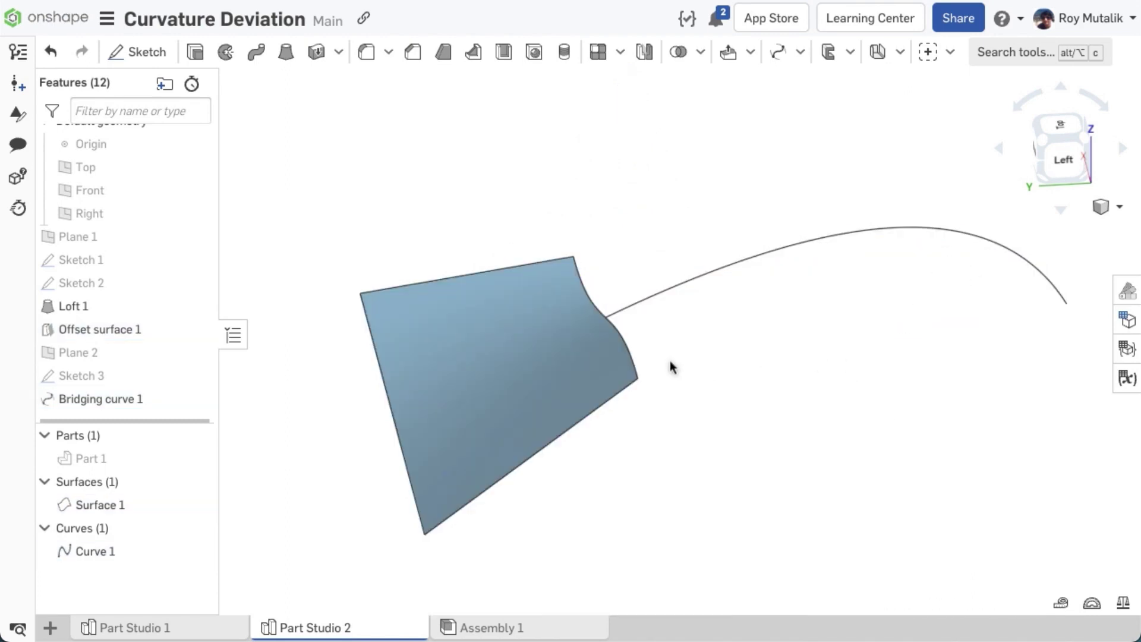
double_click(137, 405)
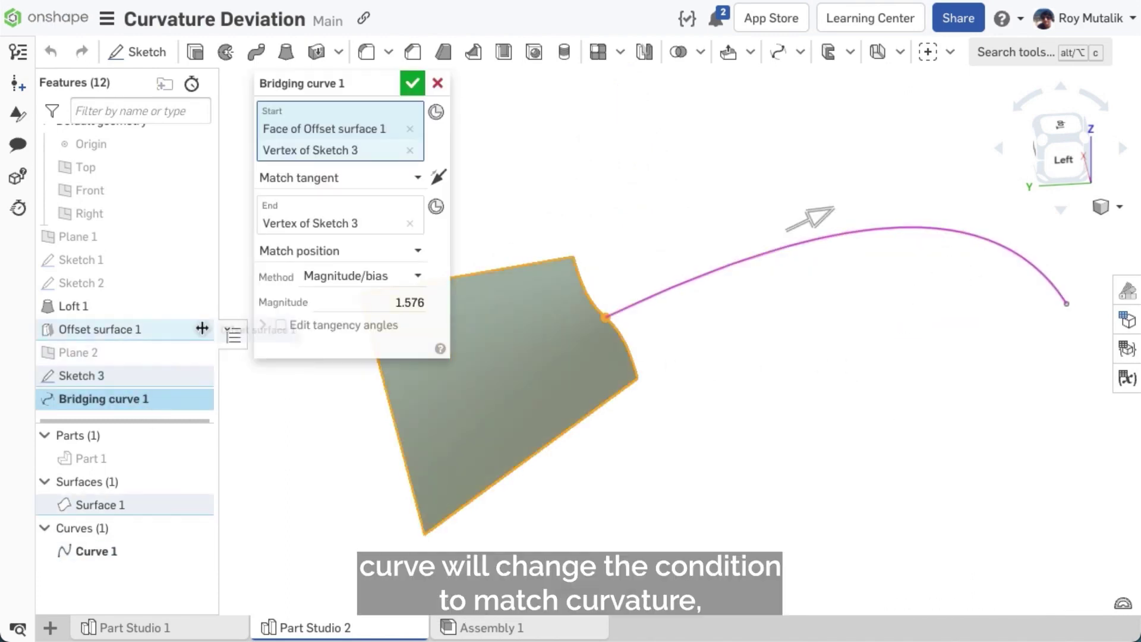
left_click(318, 179)
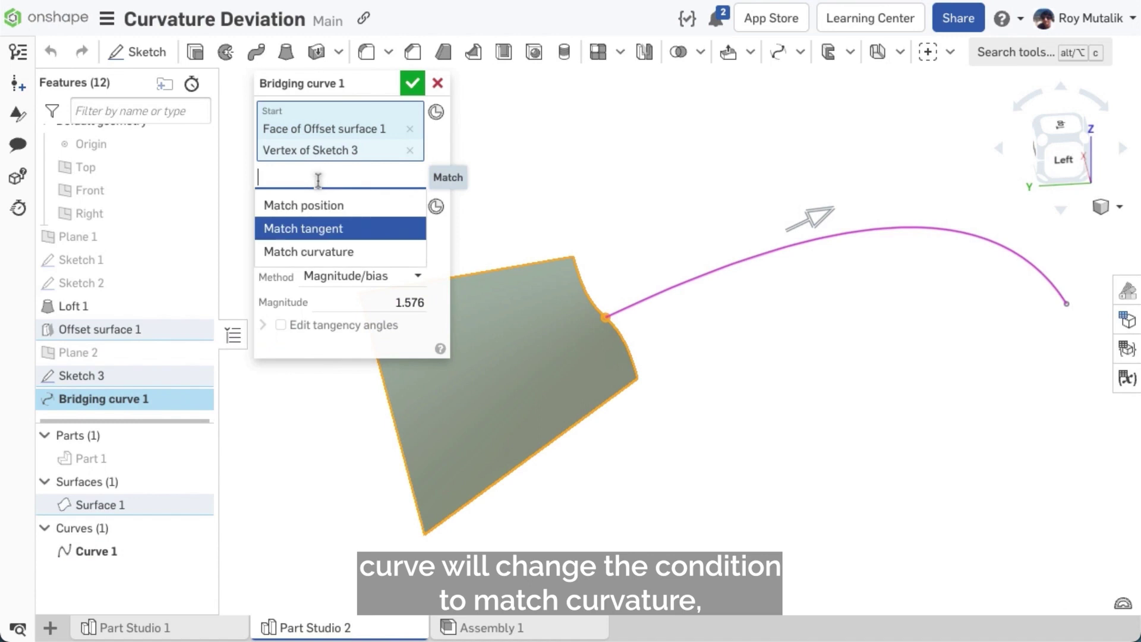
left_click(334, 254)
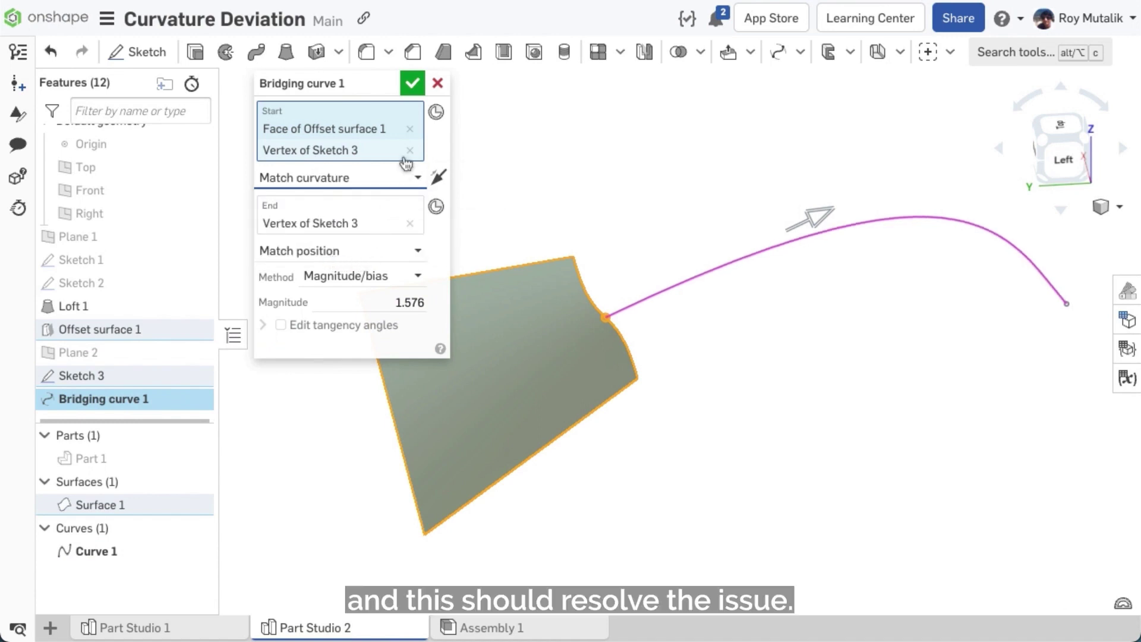
left_click(412, 83)
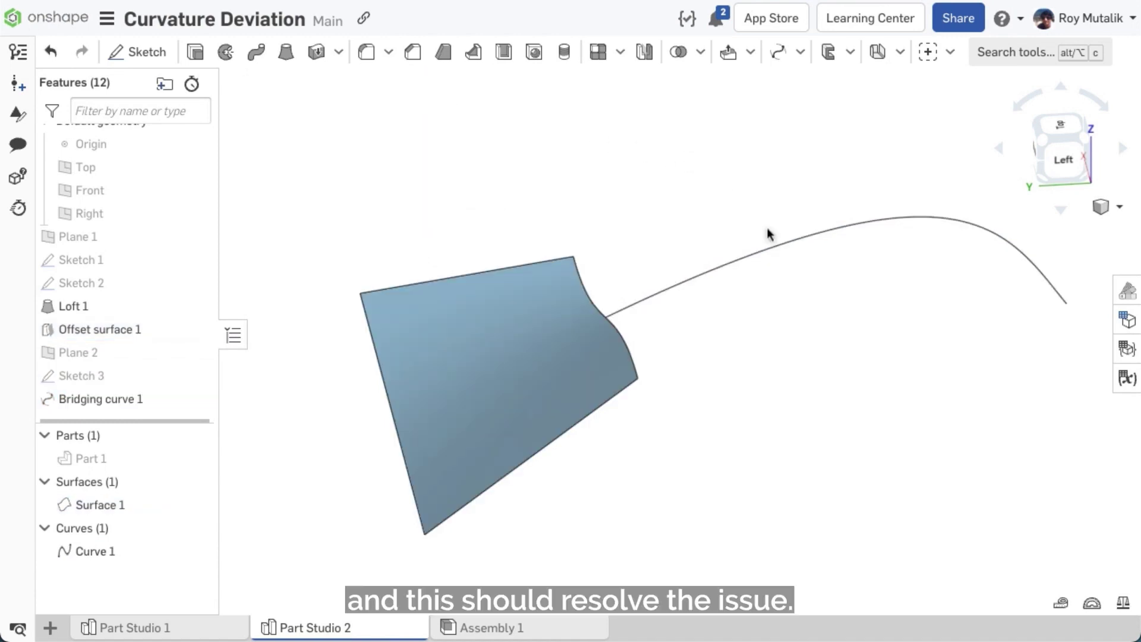
Step: Re-measure Curvature deviation between the bridging curve and the surface, now 0.00 %
left_click(1061, 603)
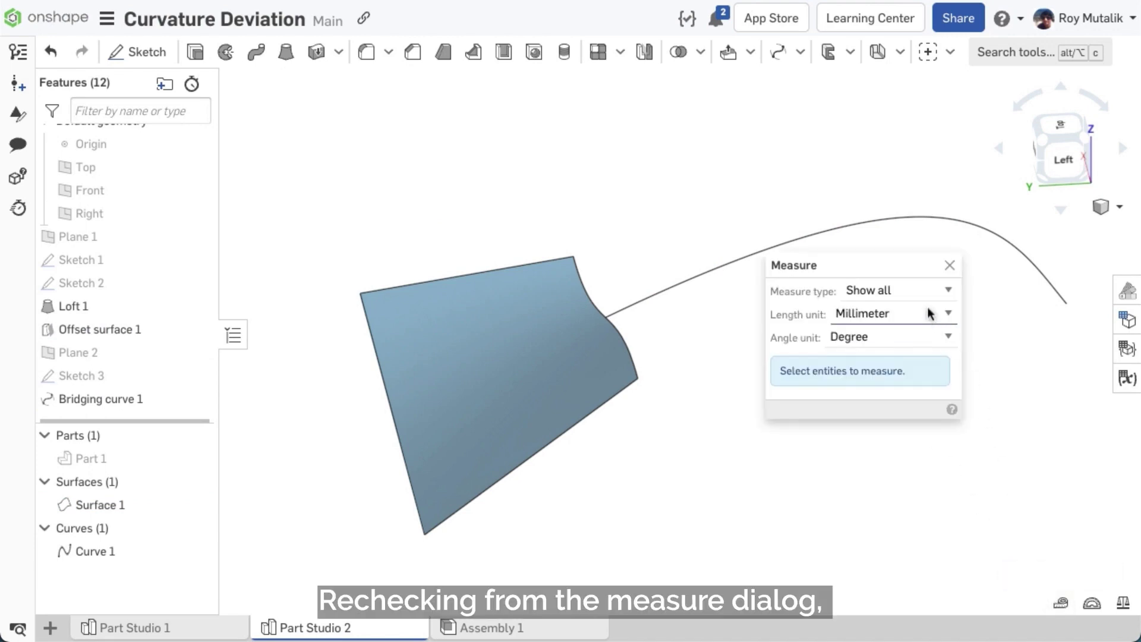
left_click(918, 291)
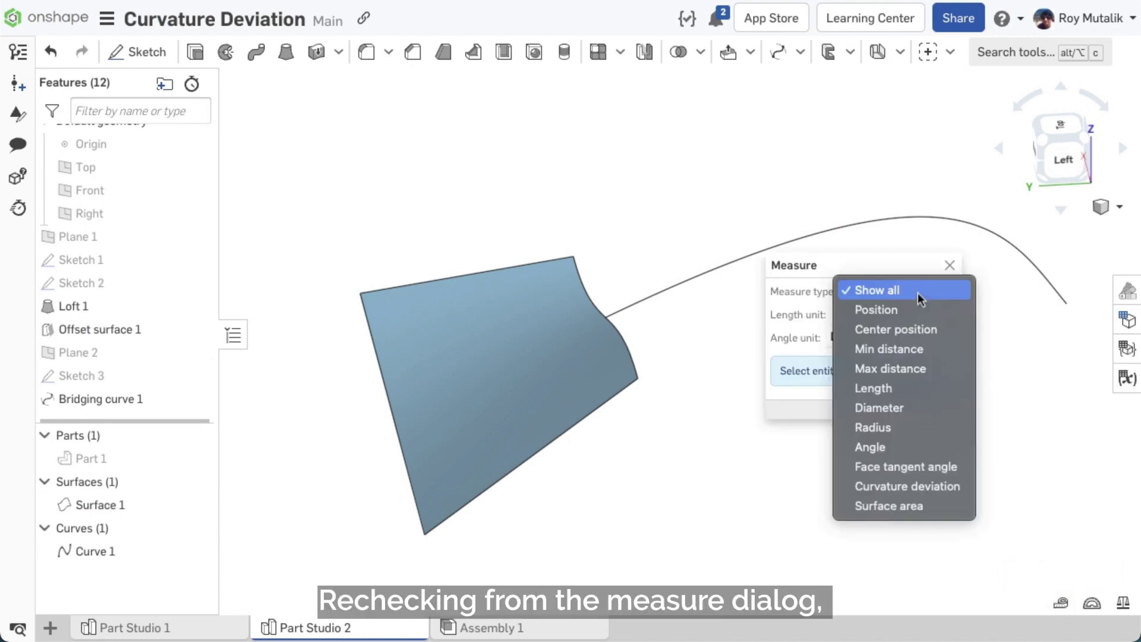
left_click(921, 480)
left_click(671, 288)
left_click(518, 348)
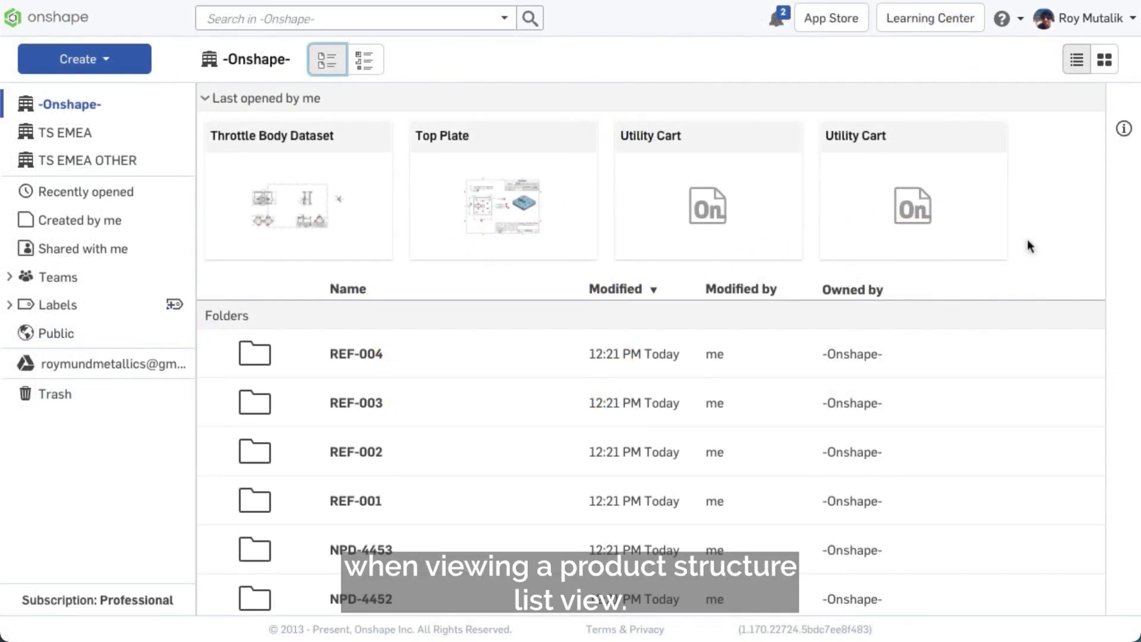
Step: Switch to the components table view, enlarge it, and narrow the Description column
left_click(372, 66)
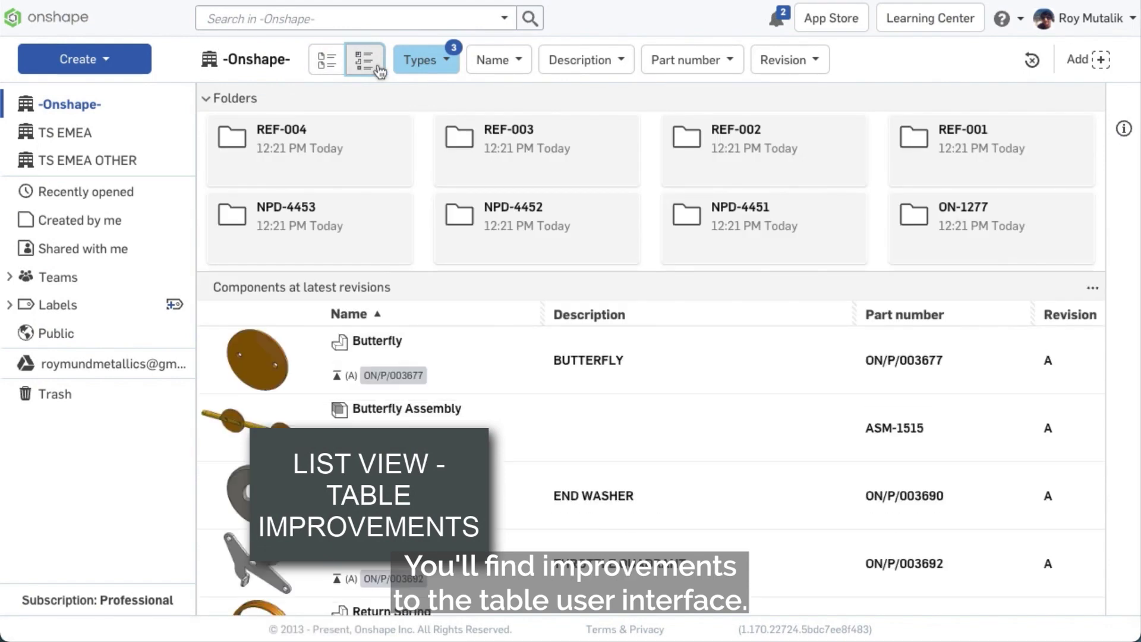
left_click_drag(525, 272, 544, 190)
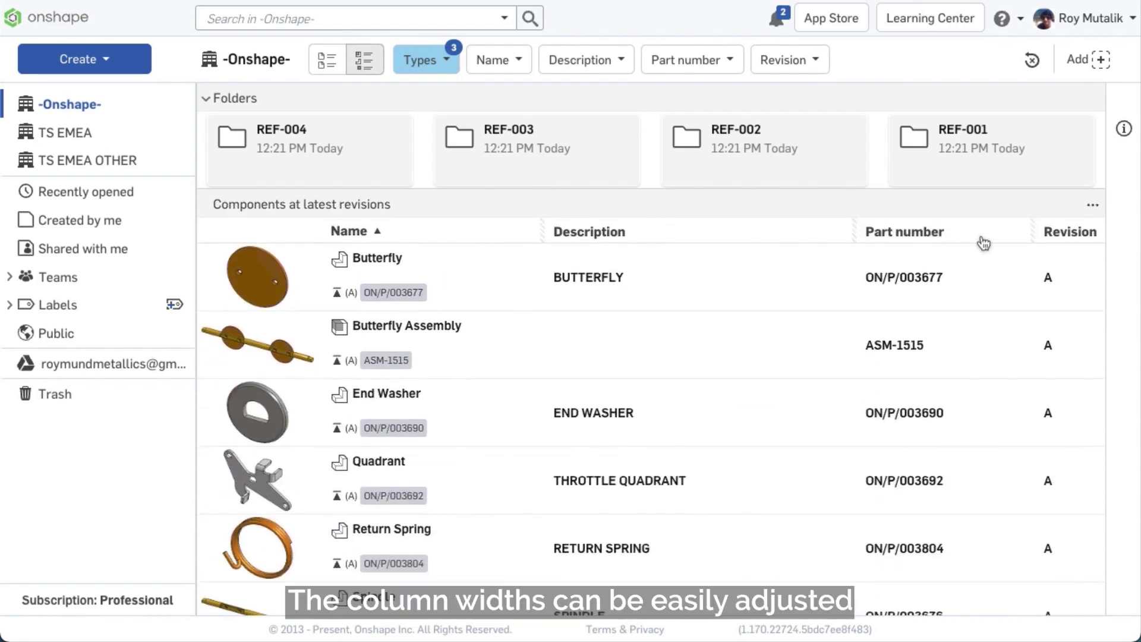
left_click_drag(851, 230, 755, 230)
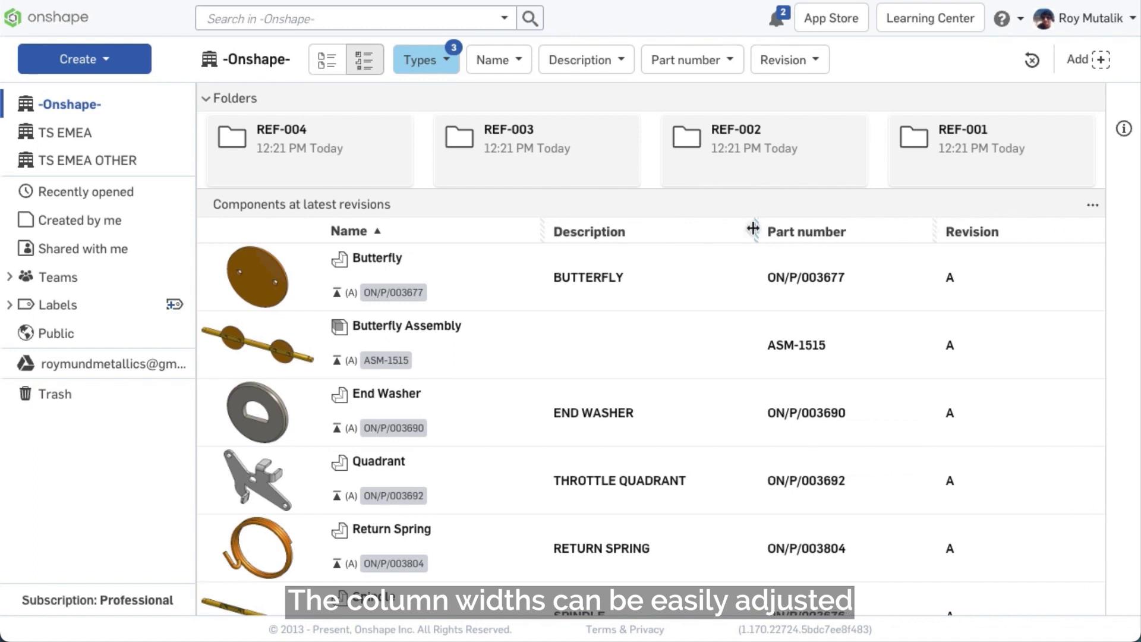
Step: Reorder columns to Name, Part number, Revision, Description, and narrow the Revision column
right_click(914, 235)
left_click(932, 243)
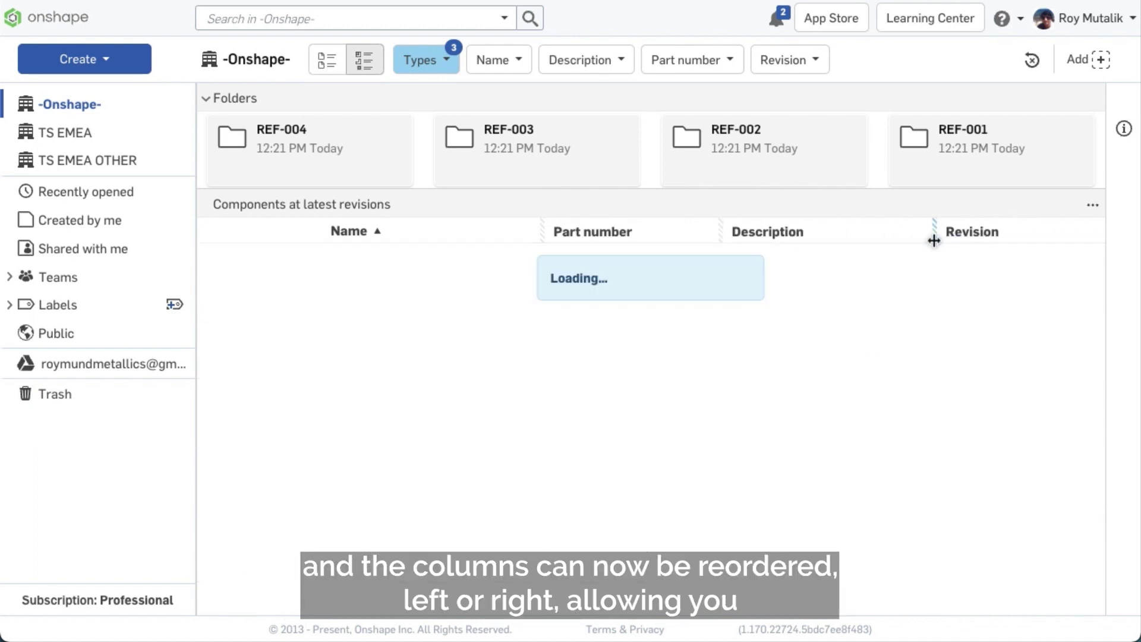
right_click(866, 243)
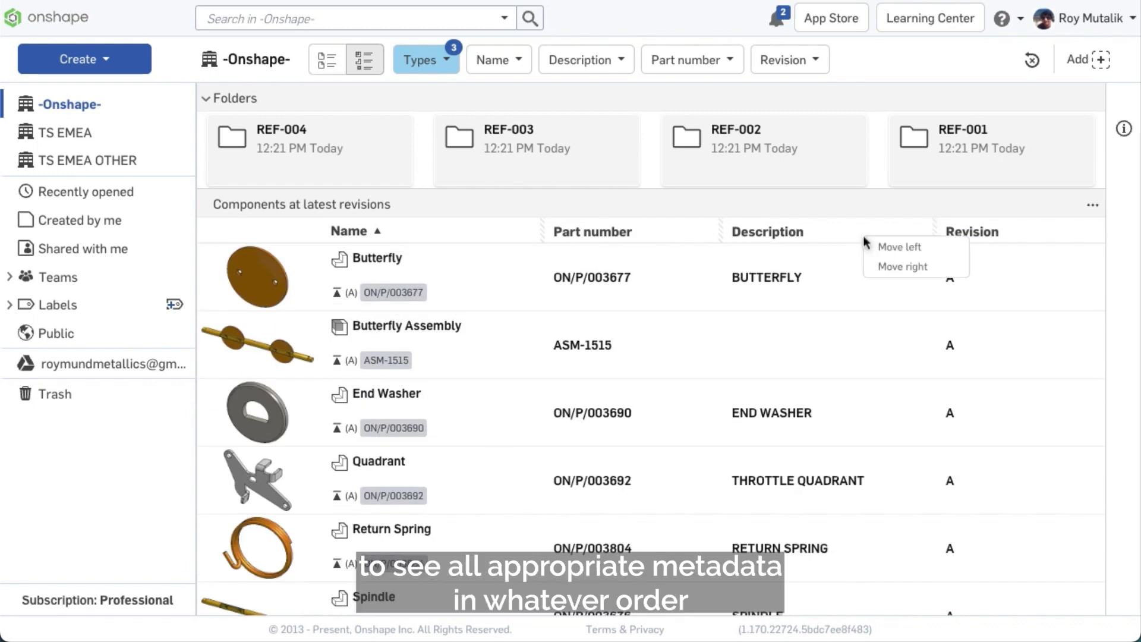
left_click(883, 267)
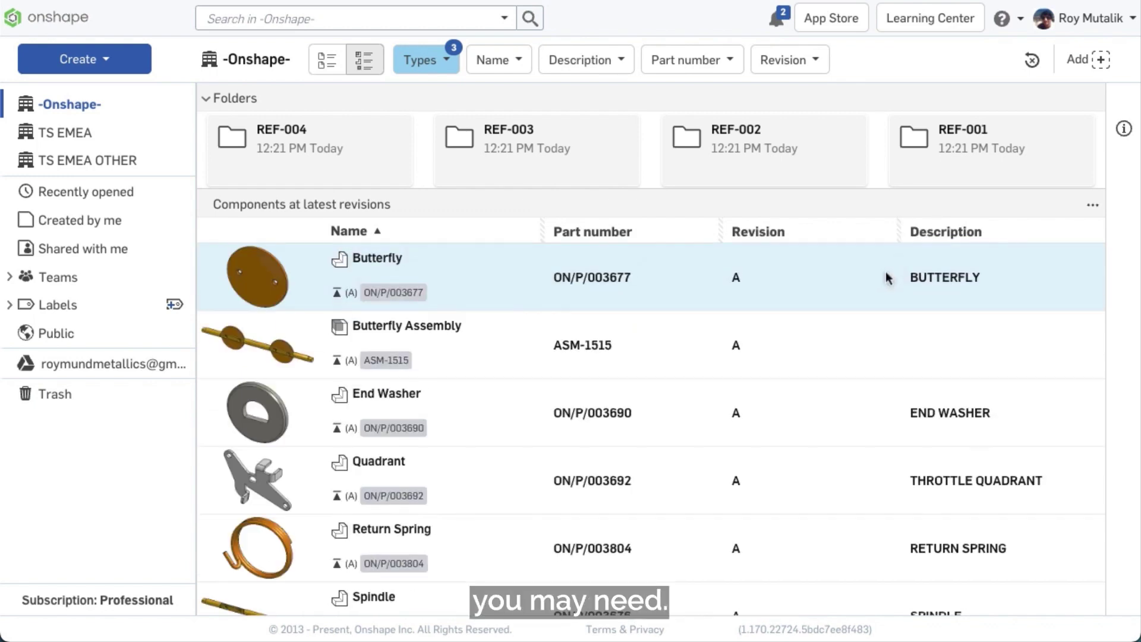
left_click_drag(896, 231, 827, 233)
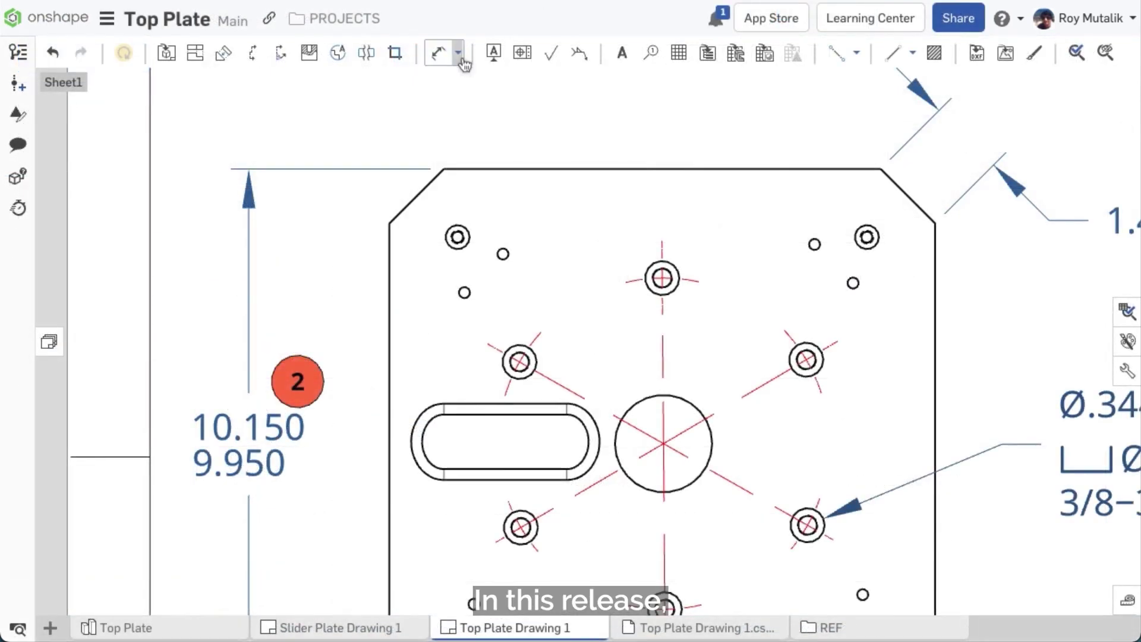
Step: Add an R3.033 radial dimension to the top hole's centermark arc
left_click(461, 57)
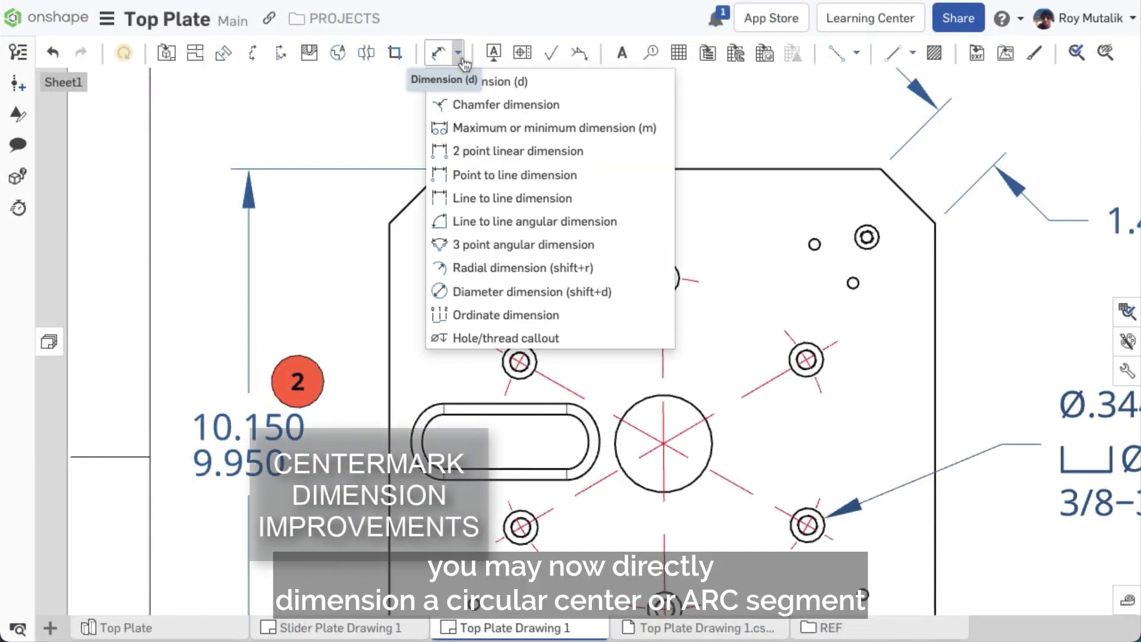
left_click(530, 243)
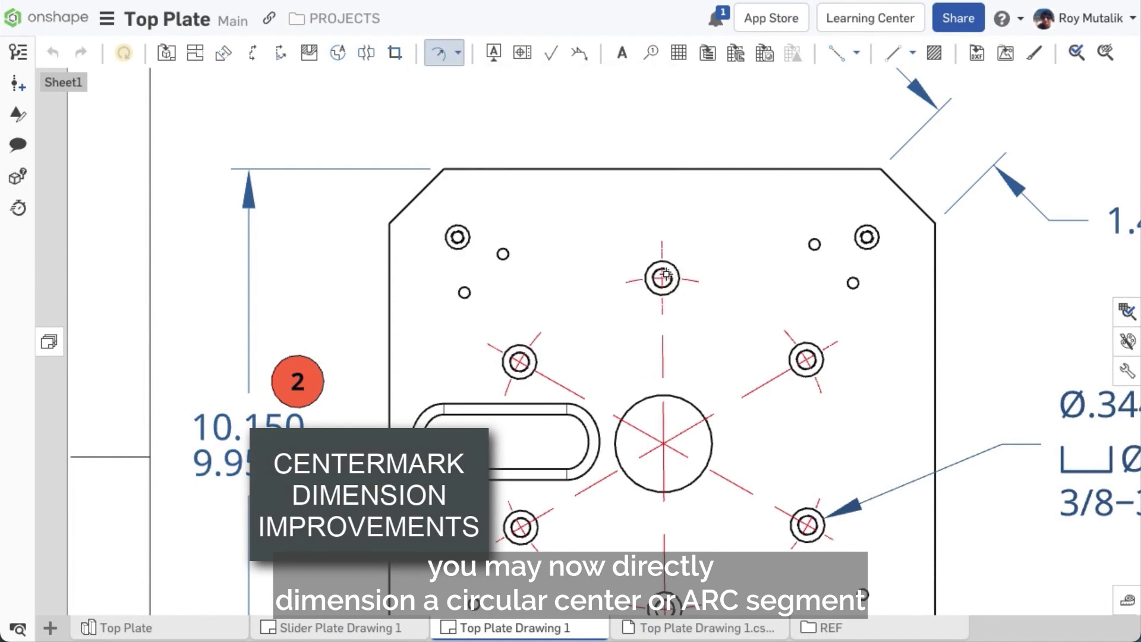
left_click(683, 278)
left_click(761, 134)
Step: Add a Ø6.067 diameter dimension to the same centermark arc at upper left
left_click(462, 56)
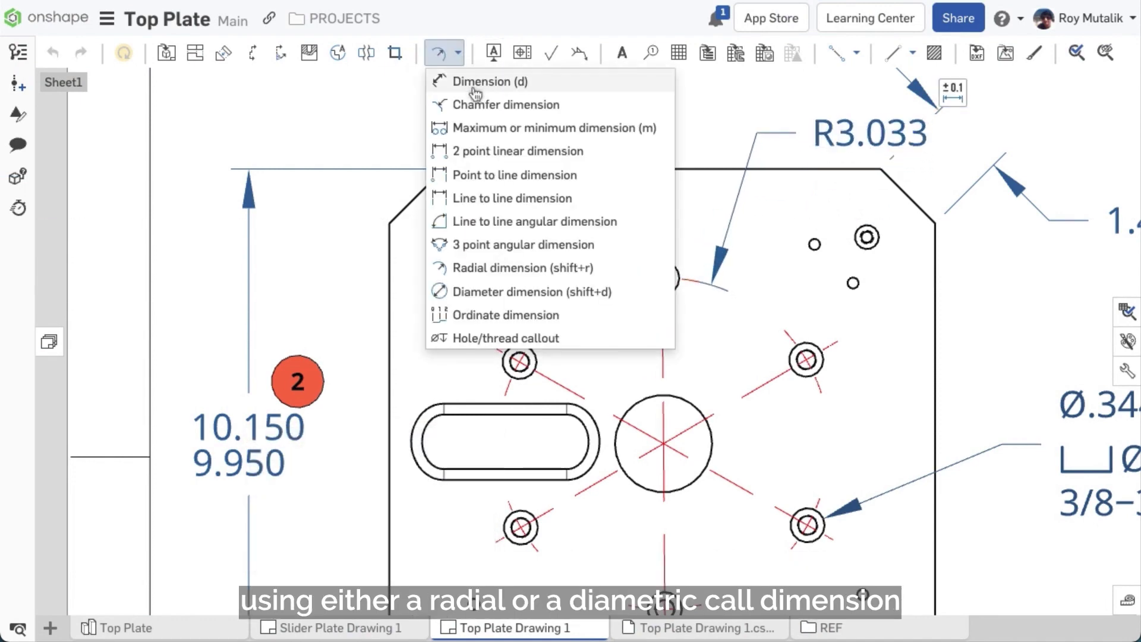
left_click(491, 291)
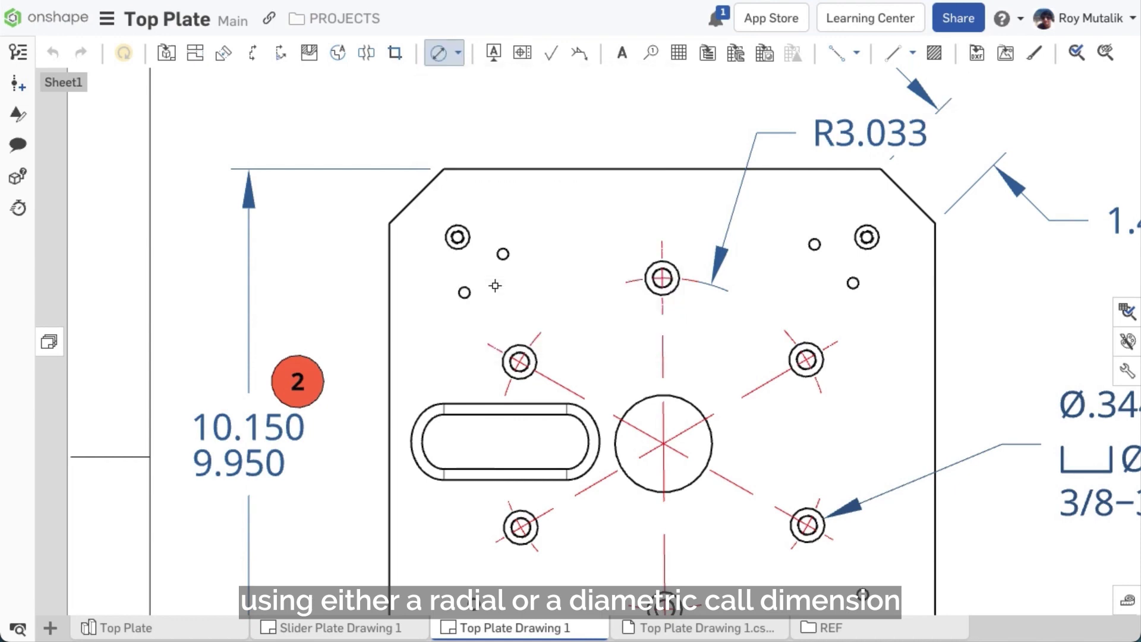
left_click(627, 282)
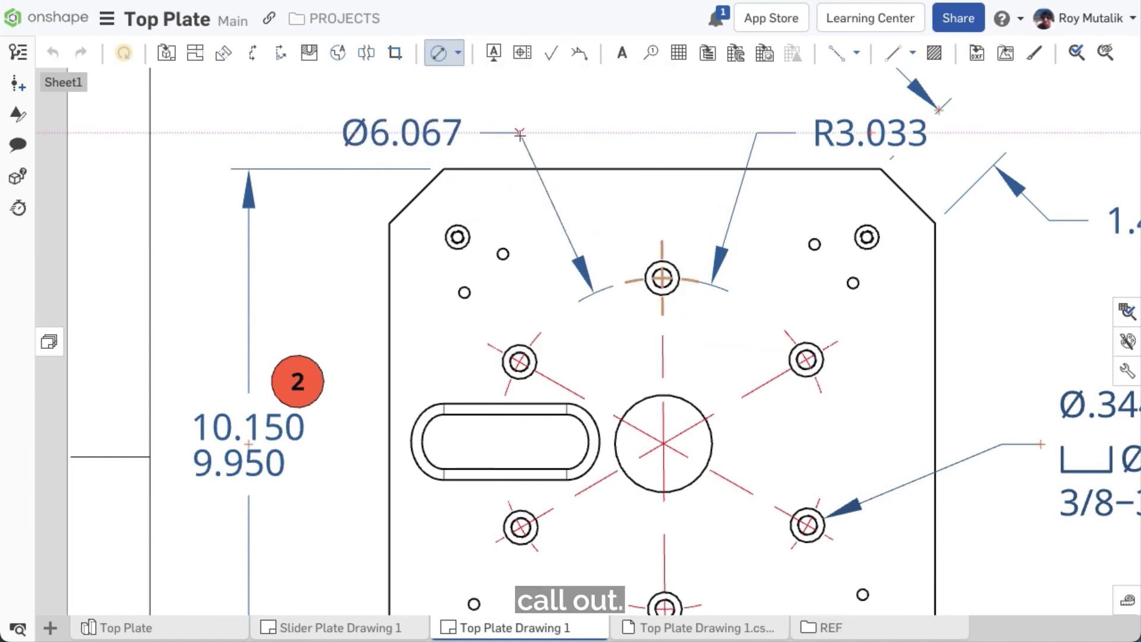
left_click(518, 133)
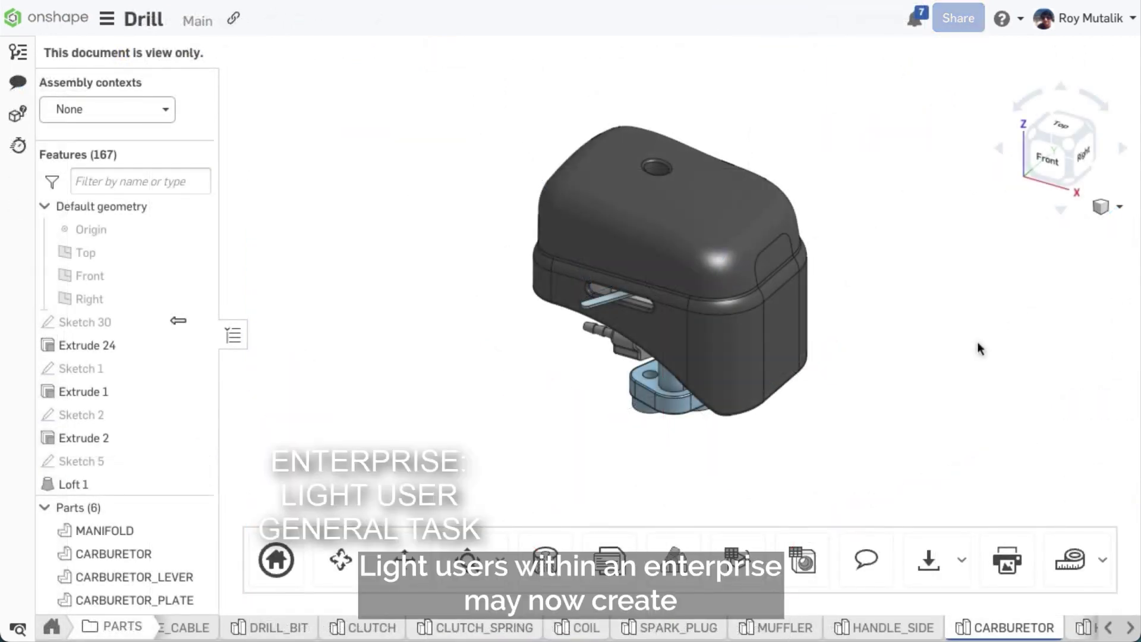
Step: Create a CARBURETOR task 'Change Carburetor Cover Color' described 'The Cover should actually be green'
right_click_drag(979, 348, 905, 345)
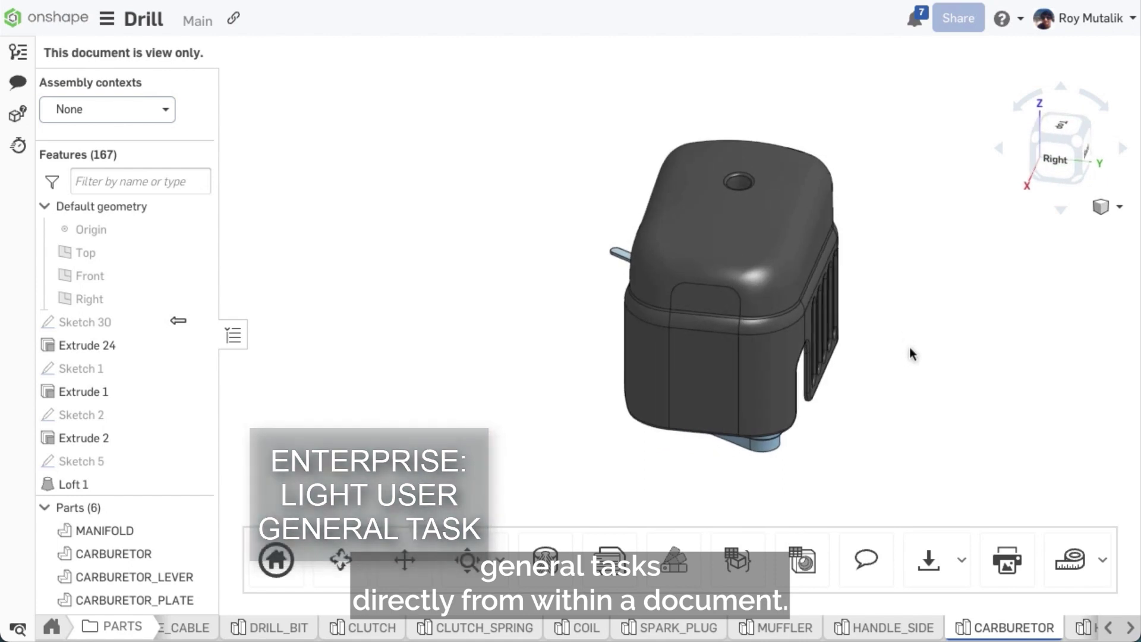
right_click(991, 635)
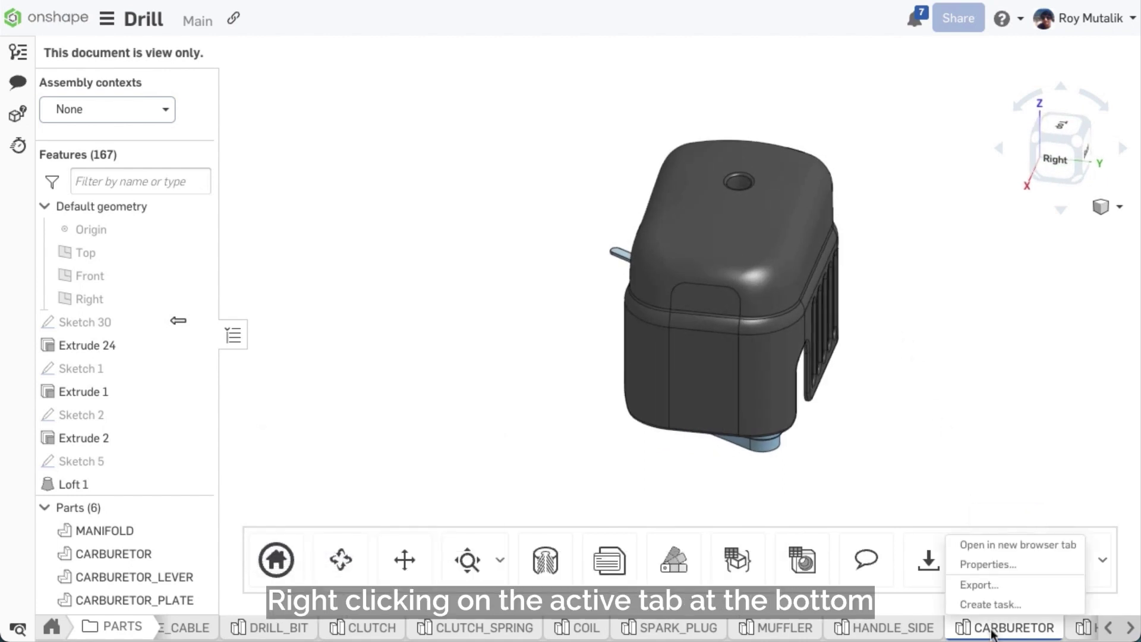
left_click(1041, 606)
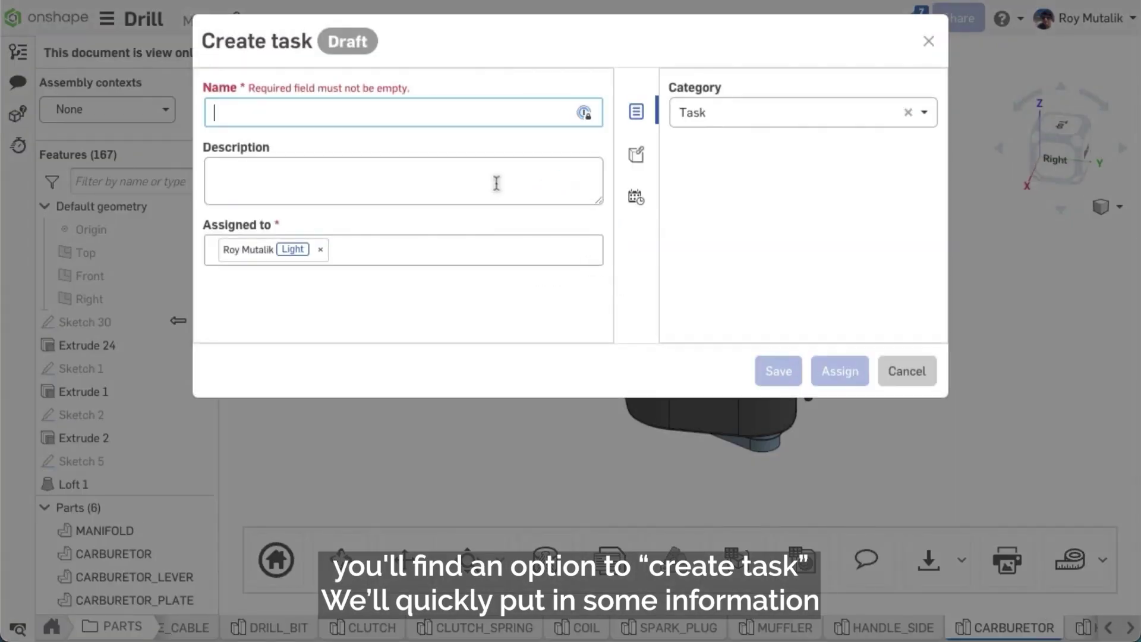
type("Change Carburetor Cover Color")
key("Tab")
type("The Cover should actually be green")
Step: Assign the task to a colleague with a 09/27/2023 due date
left_click(320, 249)
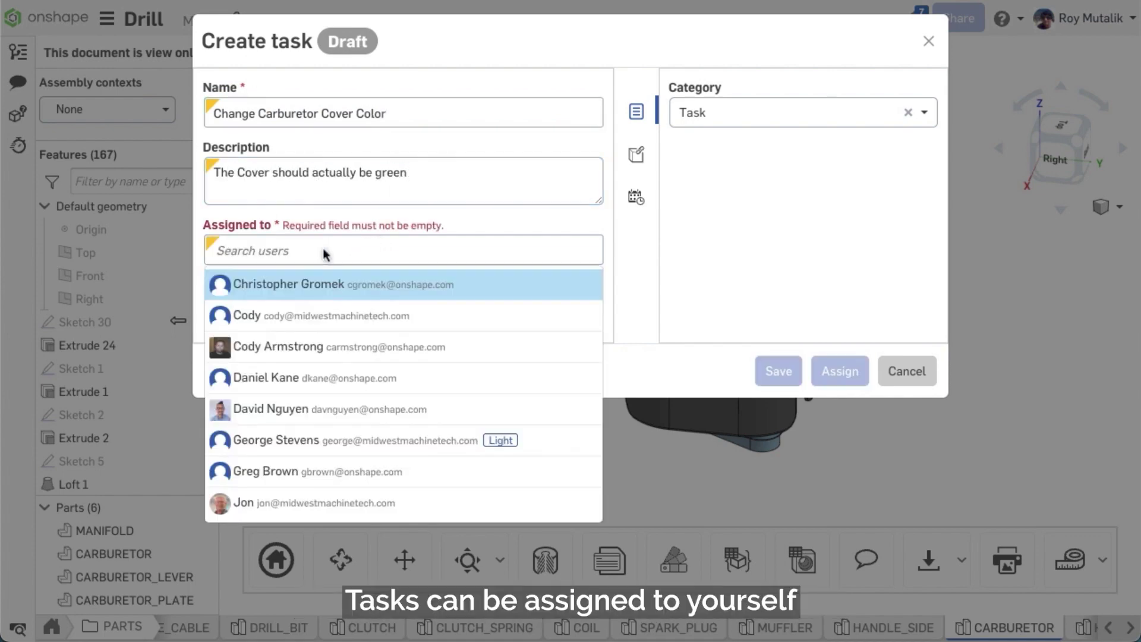
left_click(319, 349)
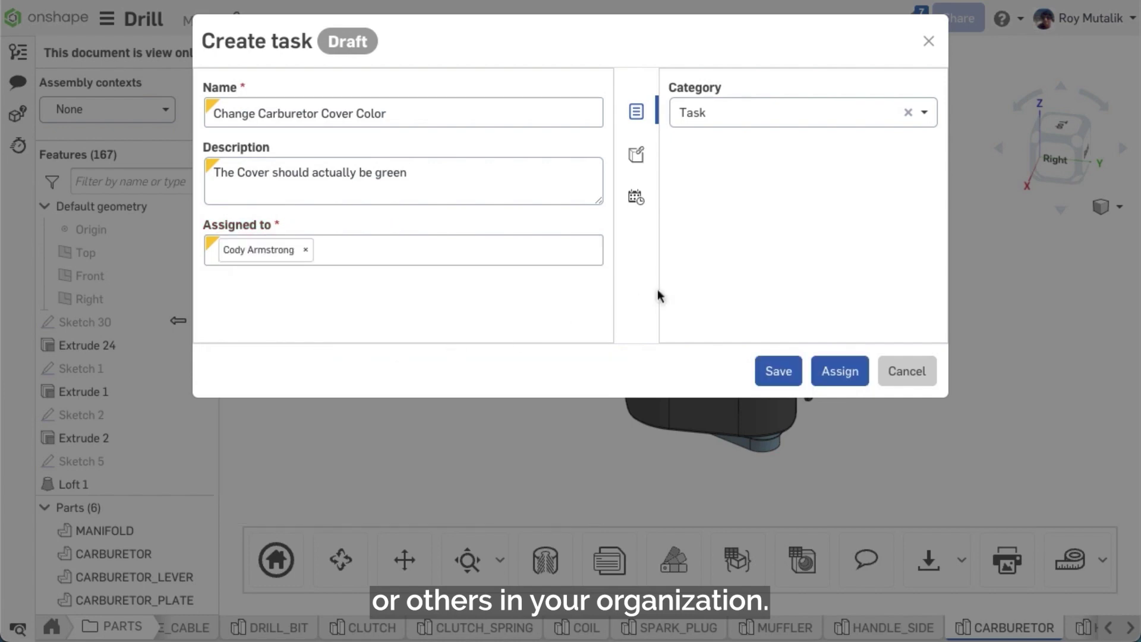
left_click(635, 196)
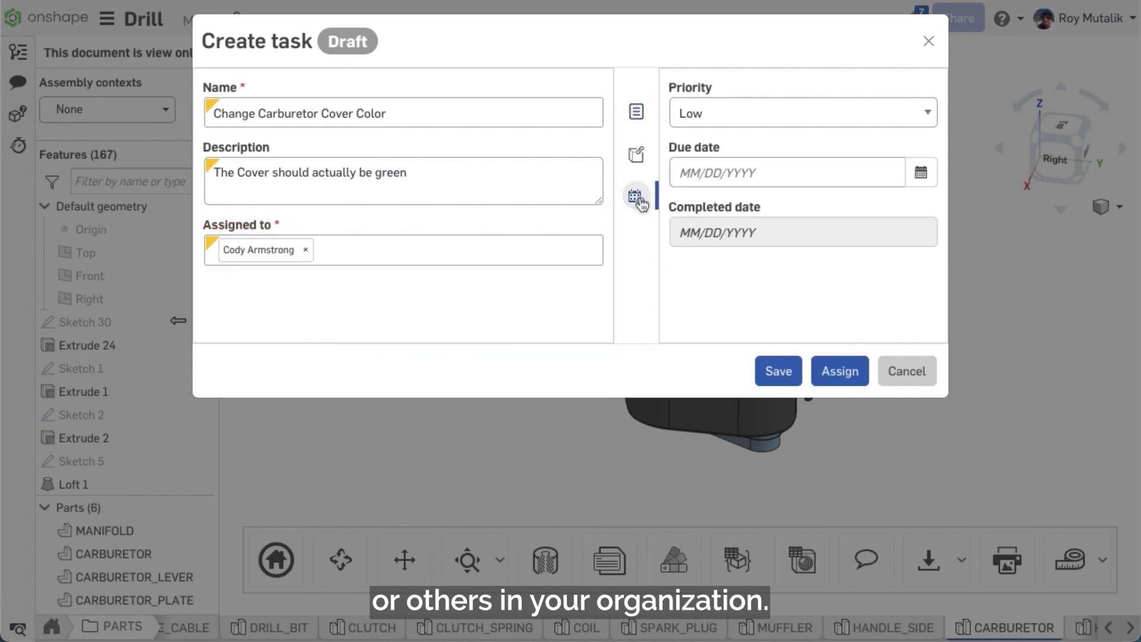
left_click(930, 182)
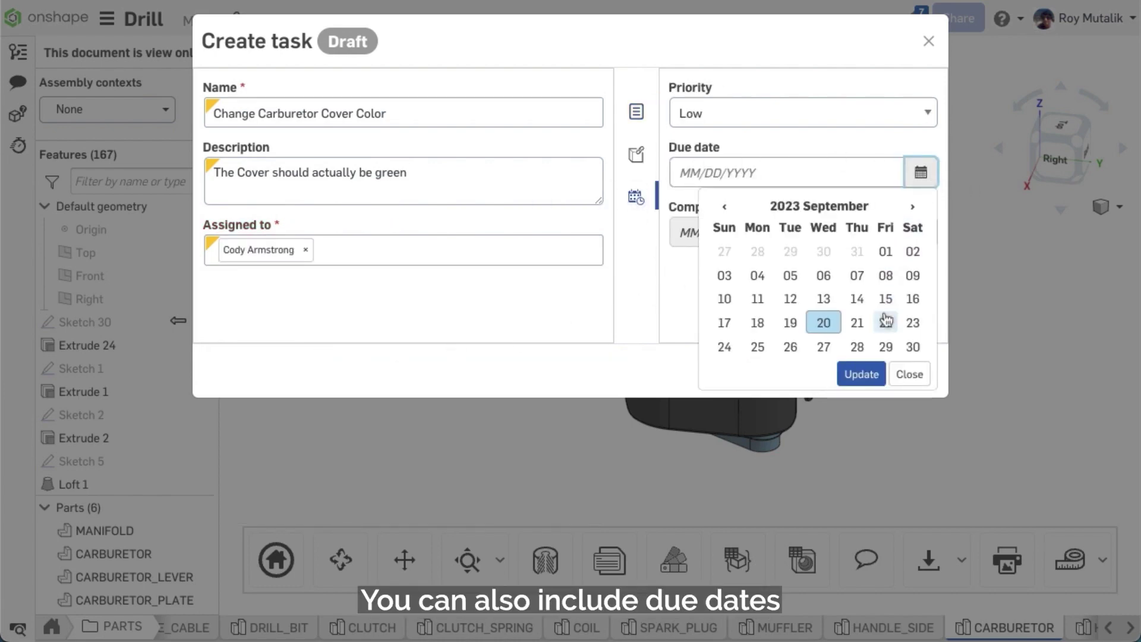
left_click(861, 374)
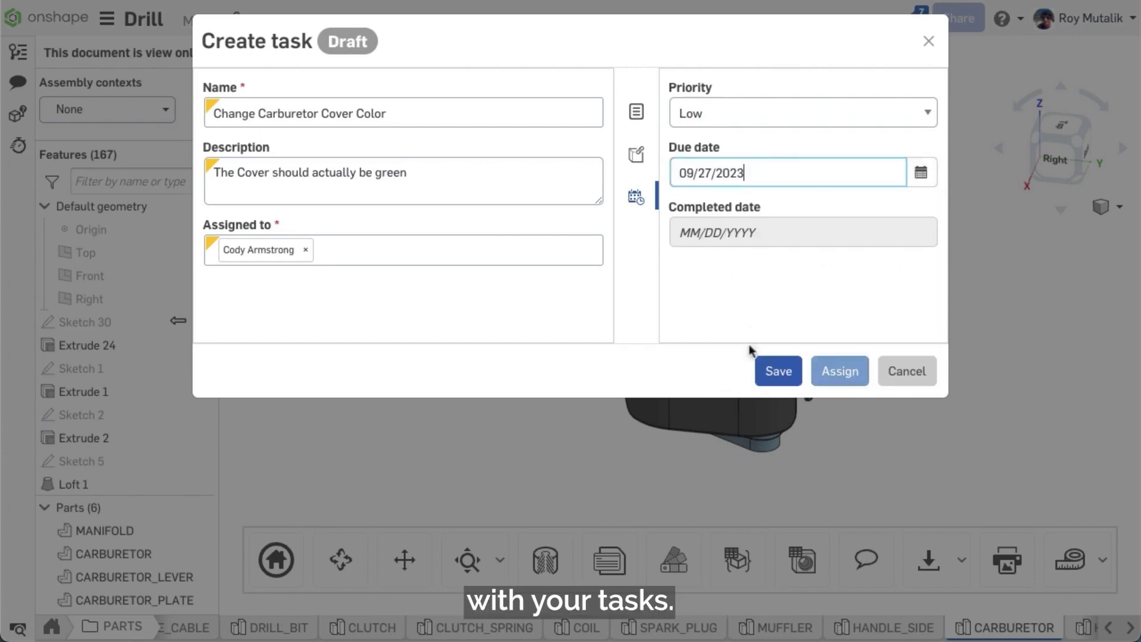
left_click(842, 371)
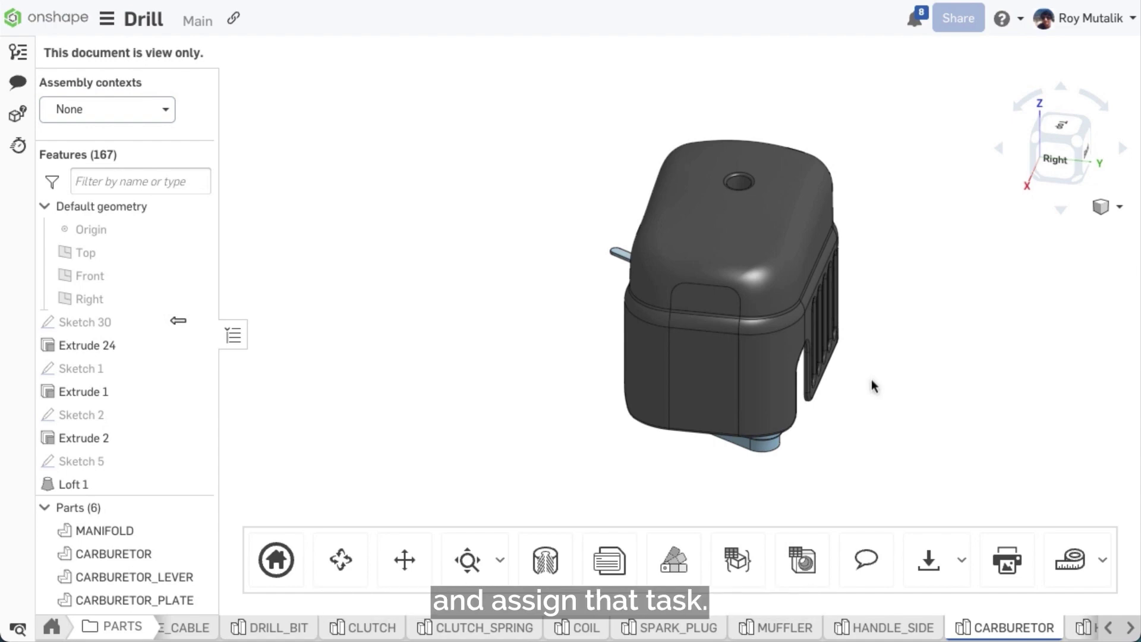
left_click(866, 558)
type("@cody")
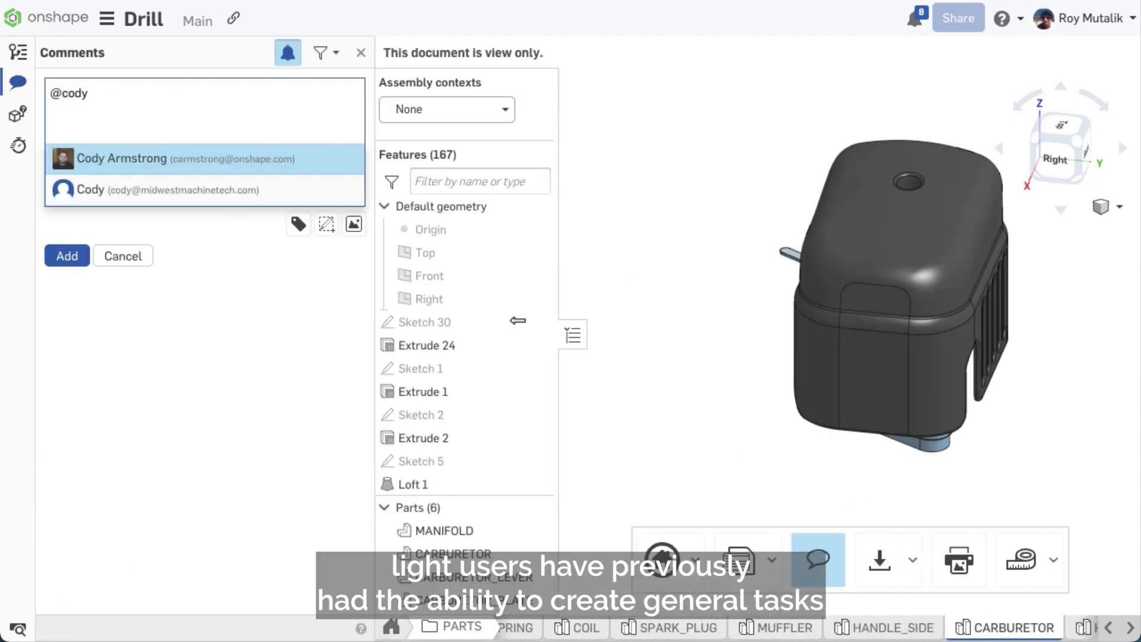
left_click(246, 152)
left_click(146, 159)
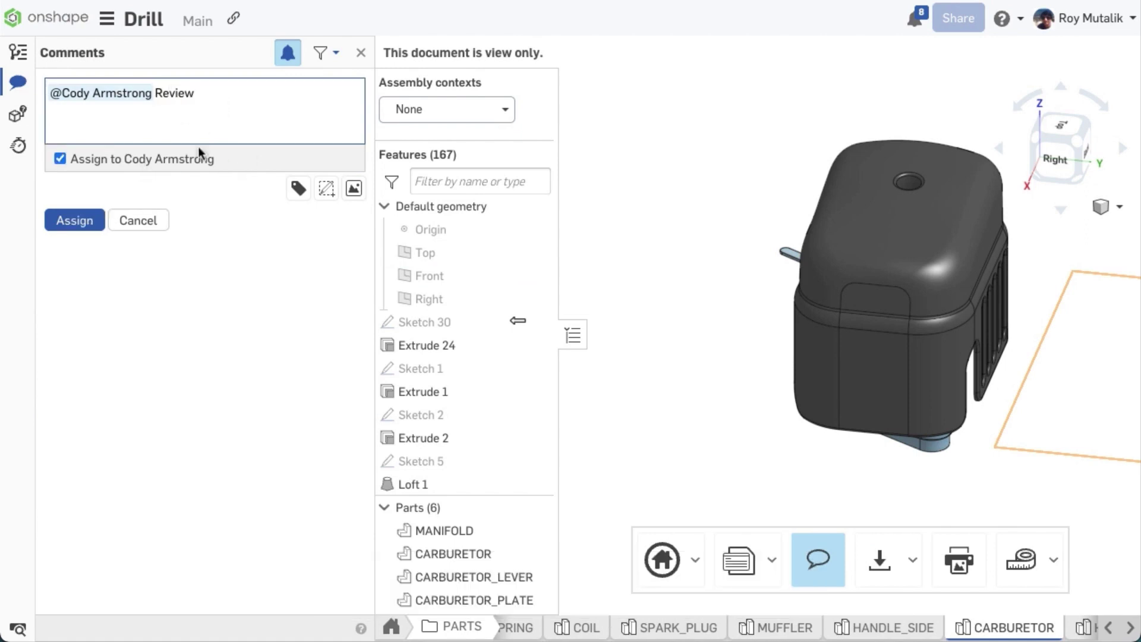
left_click(87, 229)
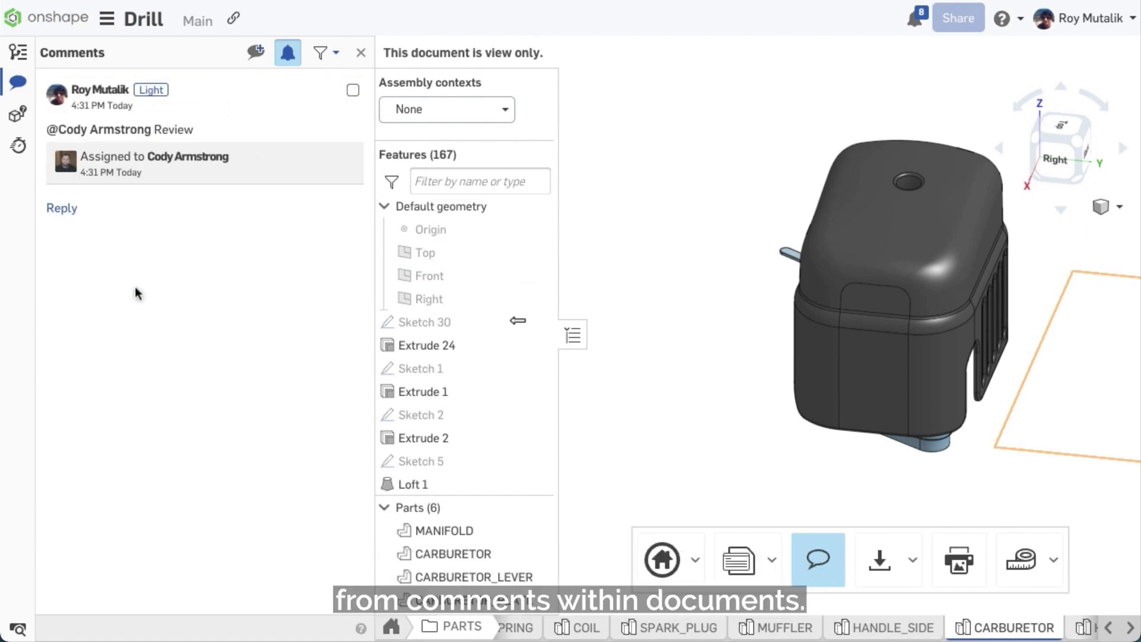
left_click(361, 53)
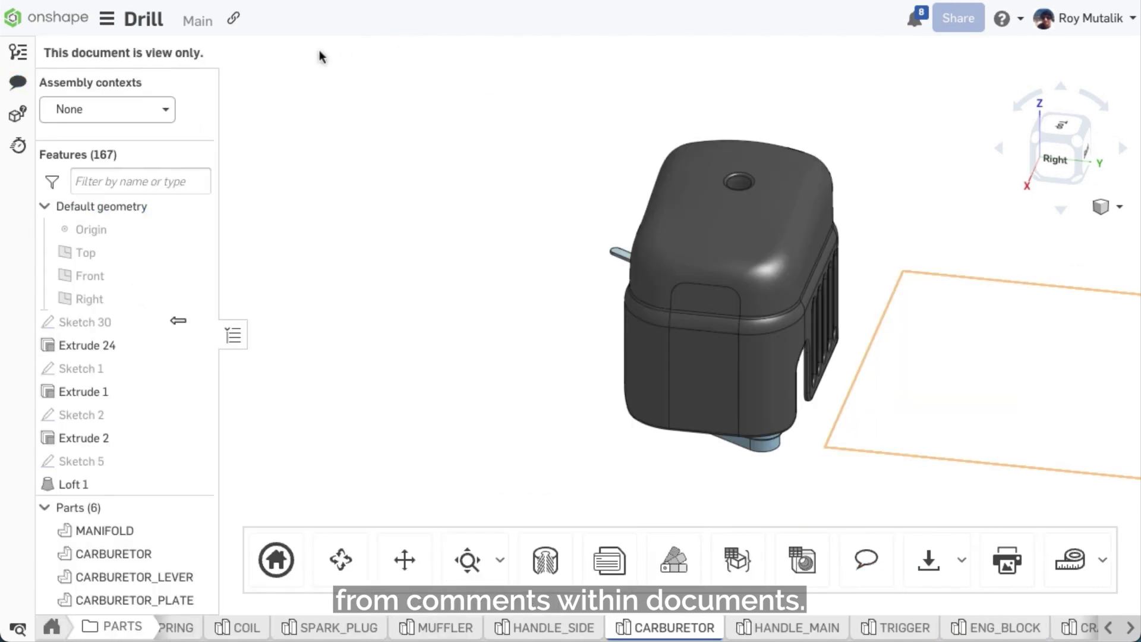
Step: Open Action items from the documents home and mark Review Drill Carburetor Assembly complete
left_click(51, 18)
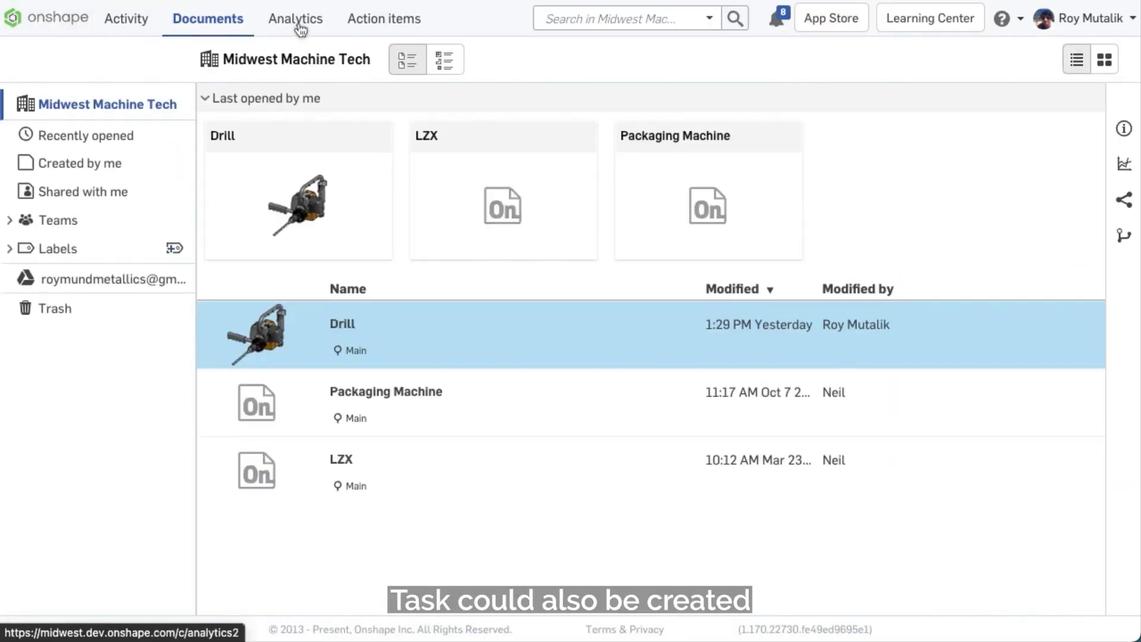
left_click(361, 21)
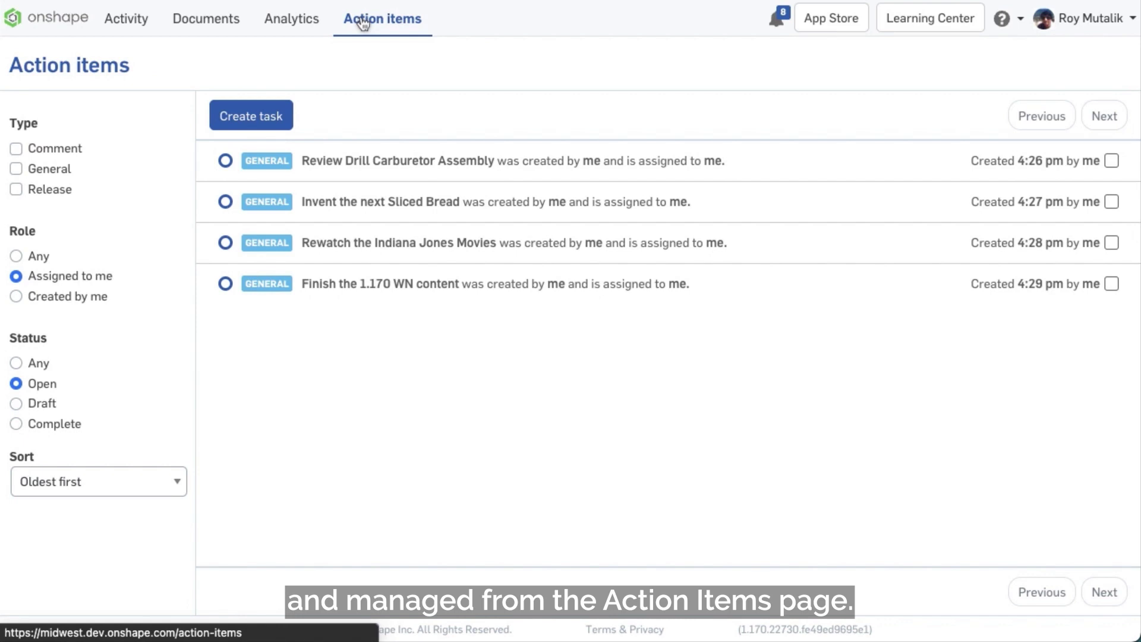
left_click(597, 166)
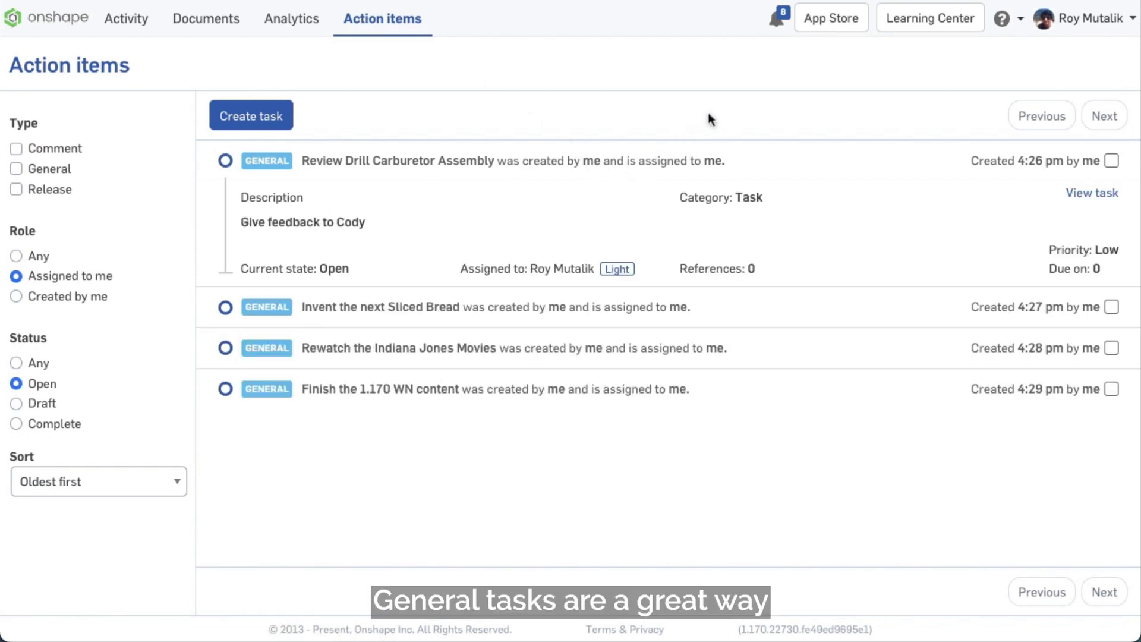
left_click(1111, 161)
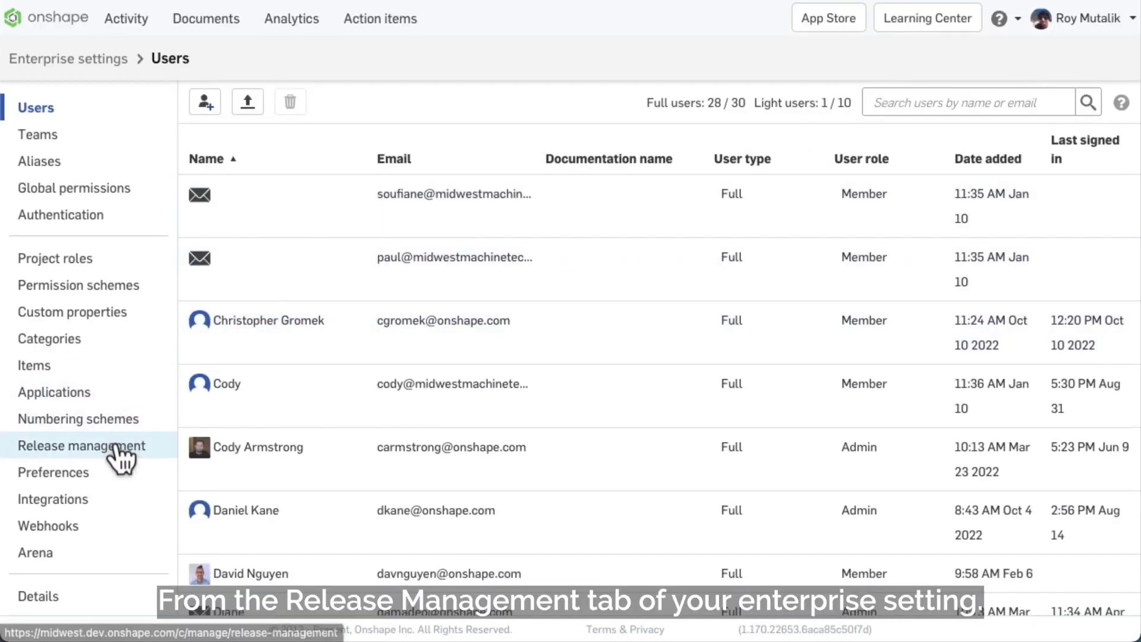
Step: In Release management's Custom workflows, keep ECO Workflow active and deactivate Two-Tier Release
left_click(117, 446)
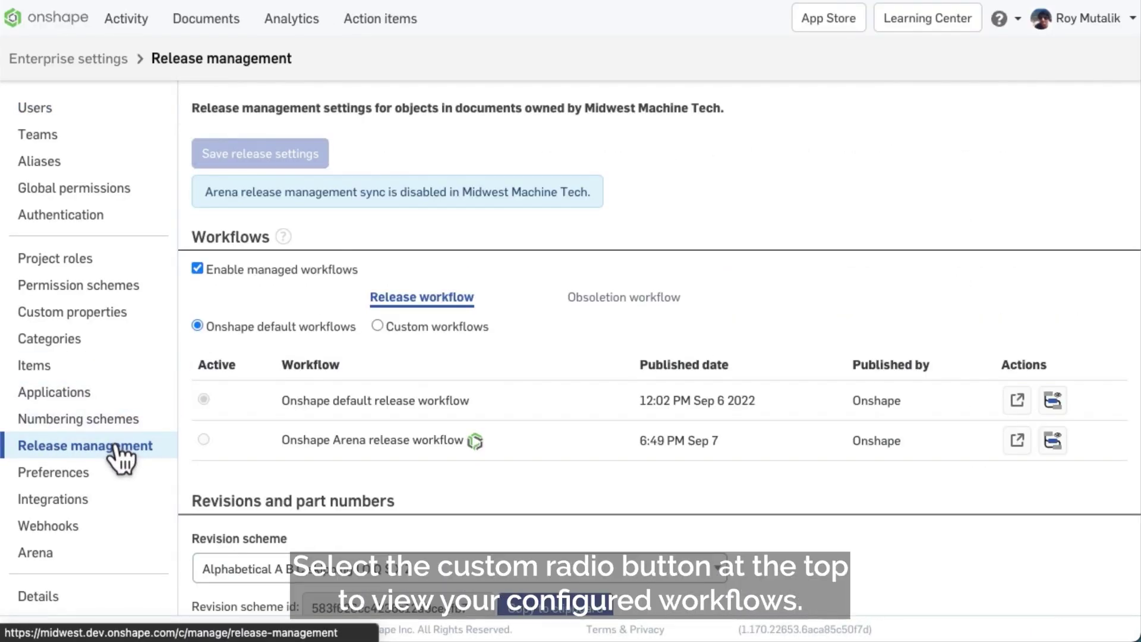
left_click(448, 326)
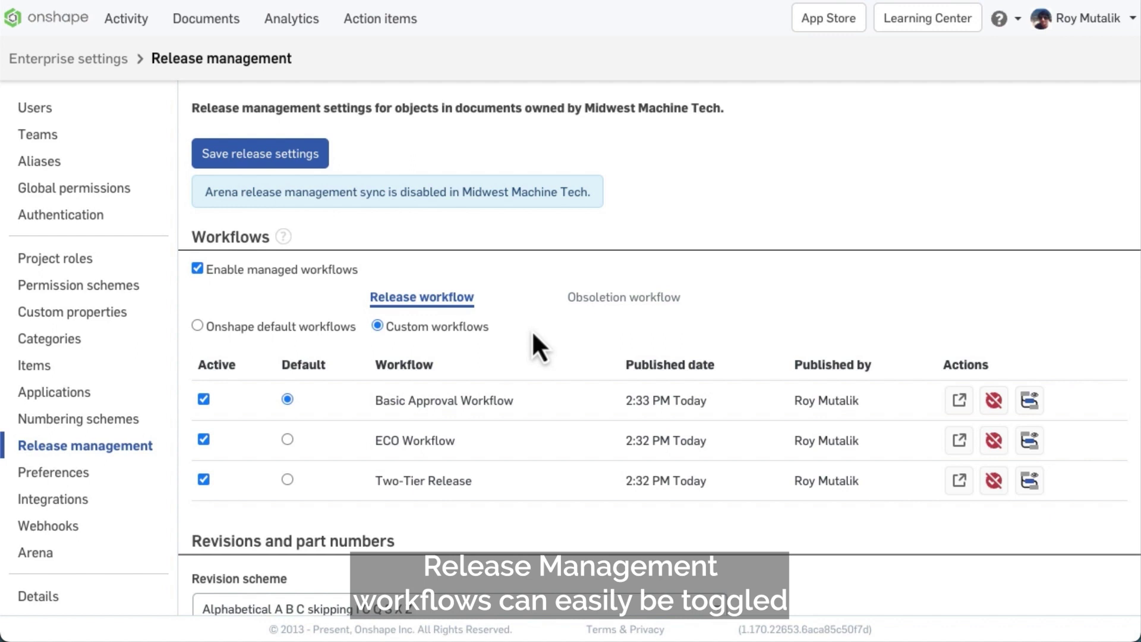
left_click(203, 440)
left_click(204, 480)
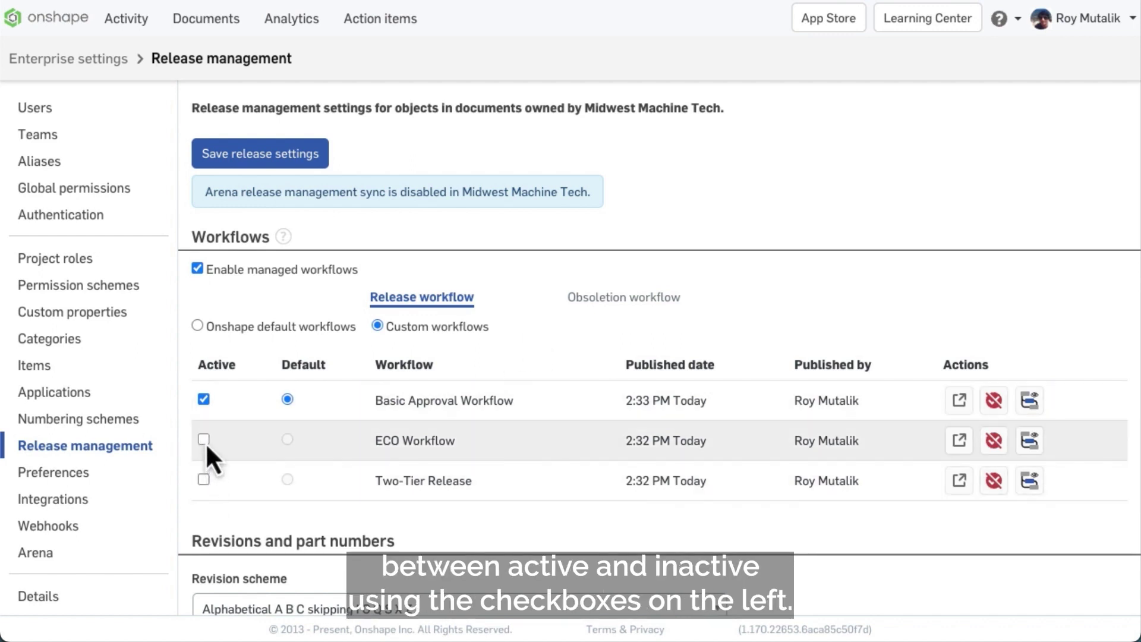
left_click(203, 439)
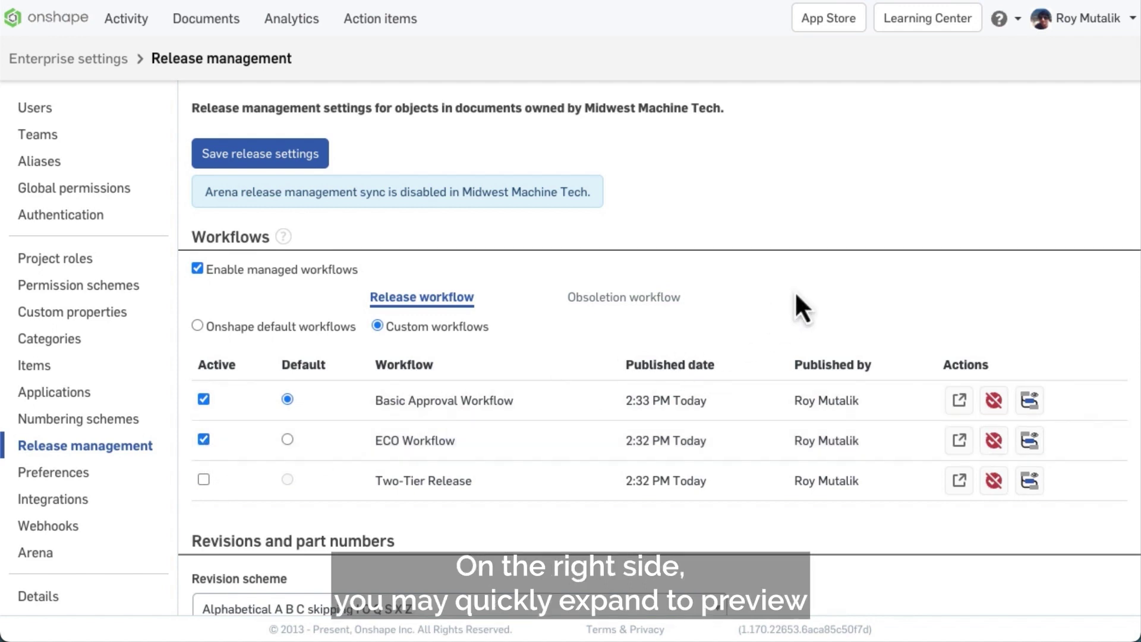
Step: Preview the Basic Approval Workflow diagram, then cancel unpublishing the Two-Tier Release workflow
left_click(1029, 401)
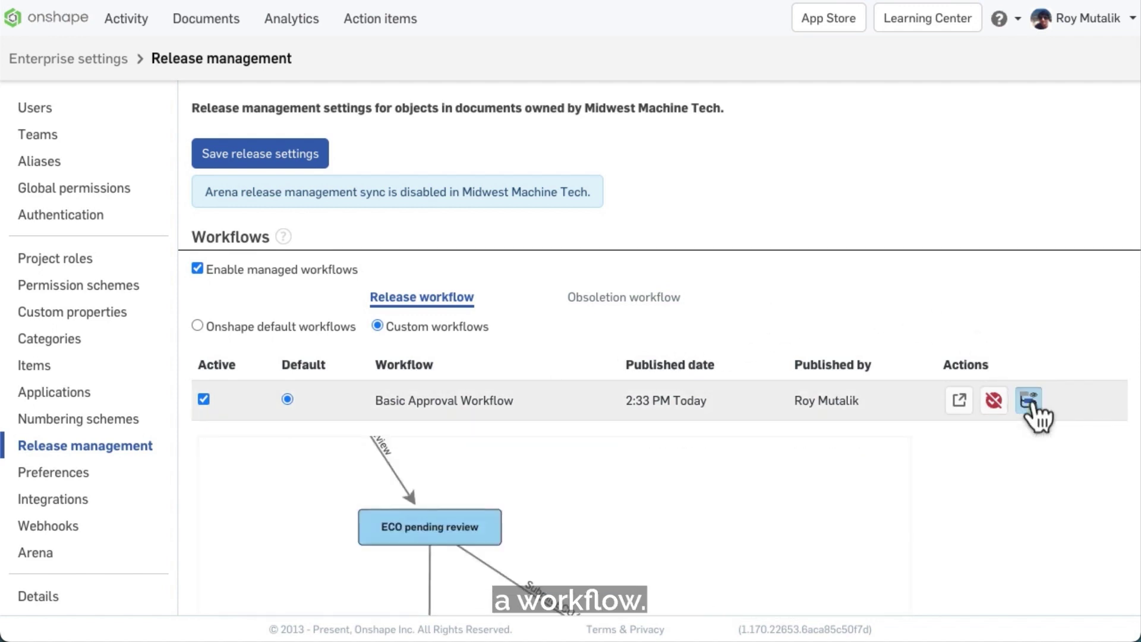
scroll(892, 534, "down", 5)
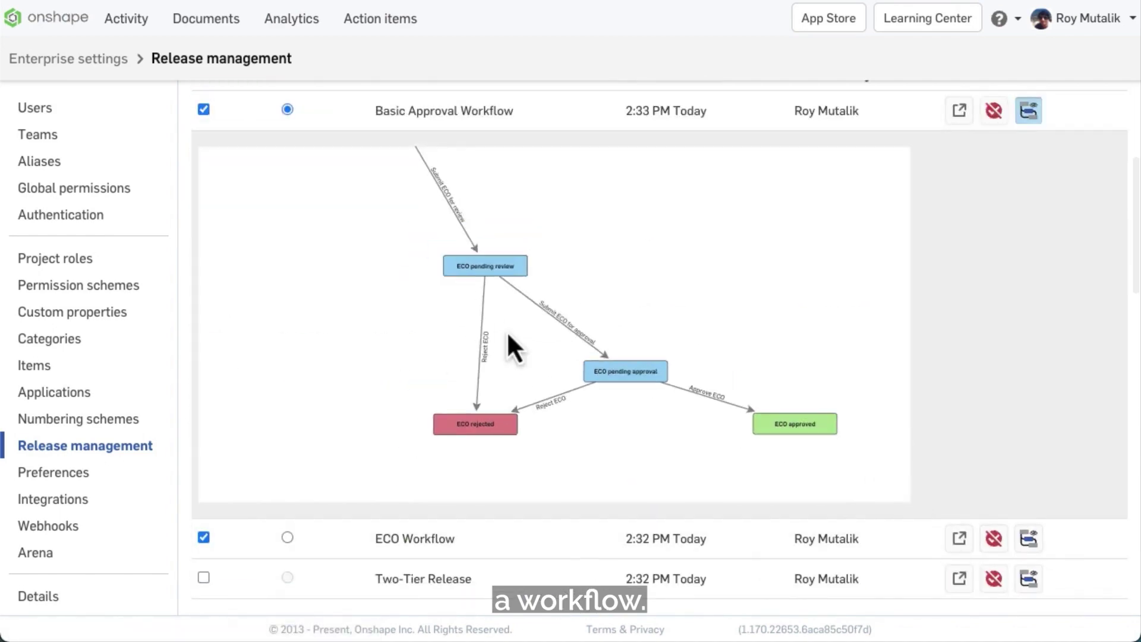
left_click(1030, 112)
scroll(1067, 199, "up", 5)
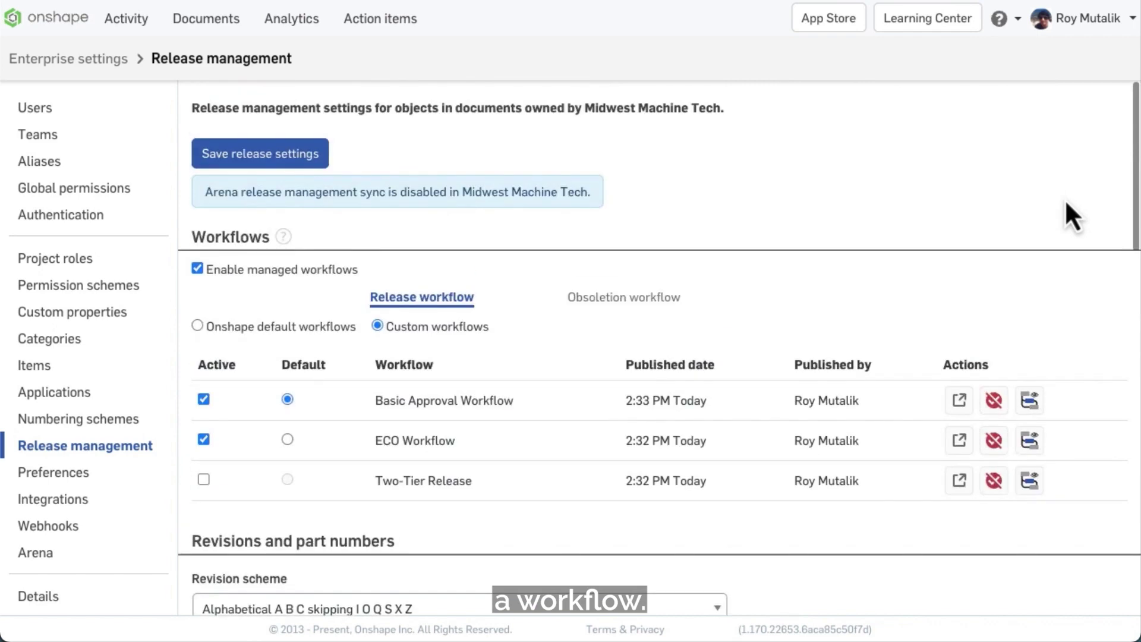
left_click(992, 482)
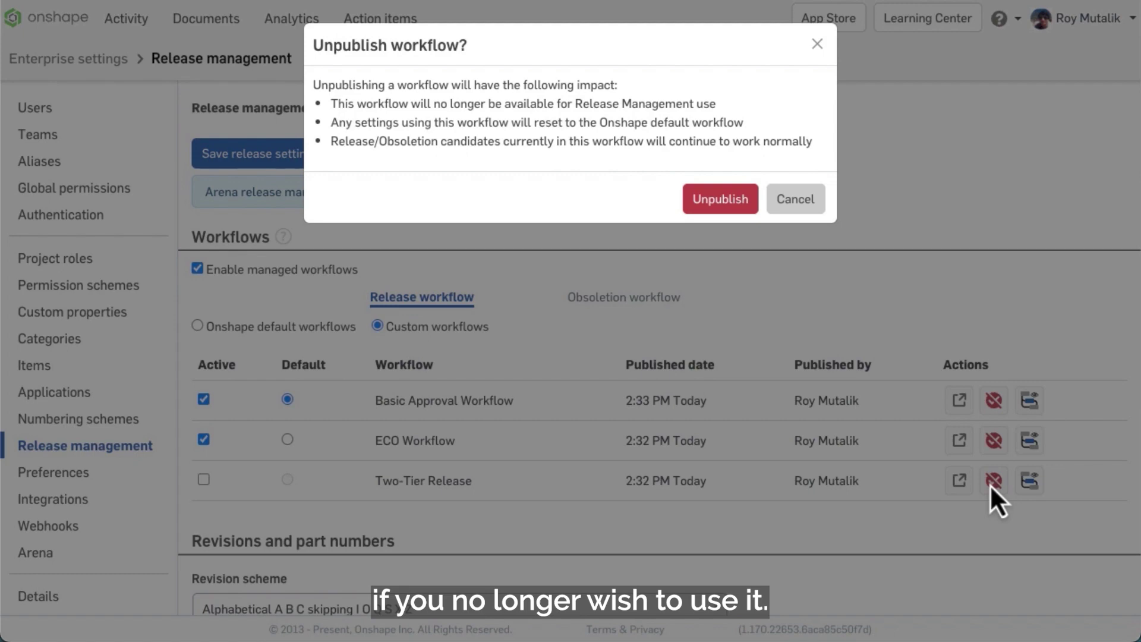
left_click(806, 205)
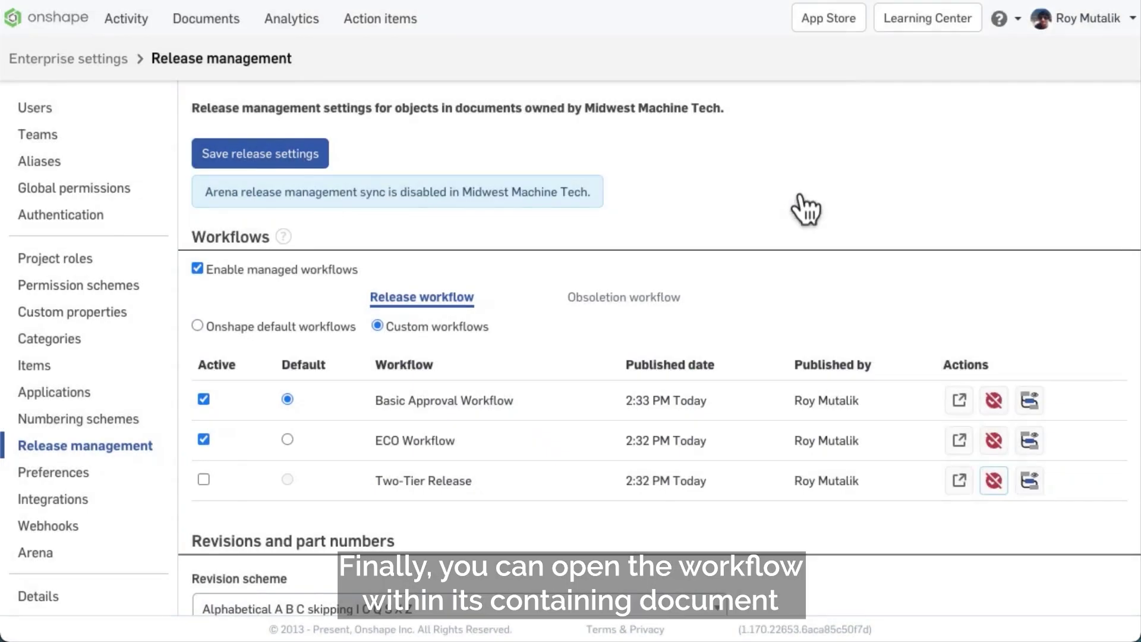
Step: Open the Two-Tier Release workflow document and zoom its diagram to show all five states
left_click(958, 483)
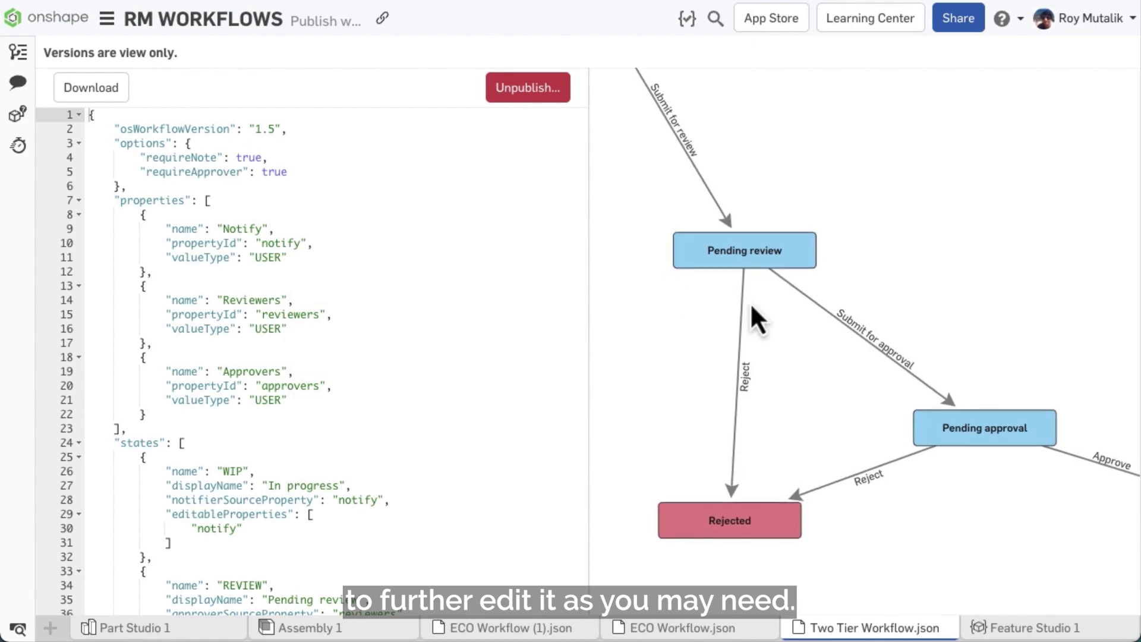
scroll(750, 302, "down", 3)
scroll(749, 298, "up", 2)
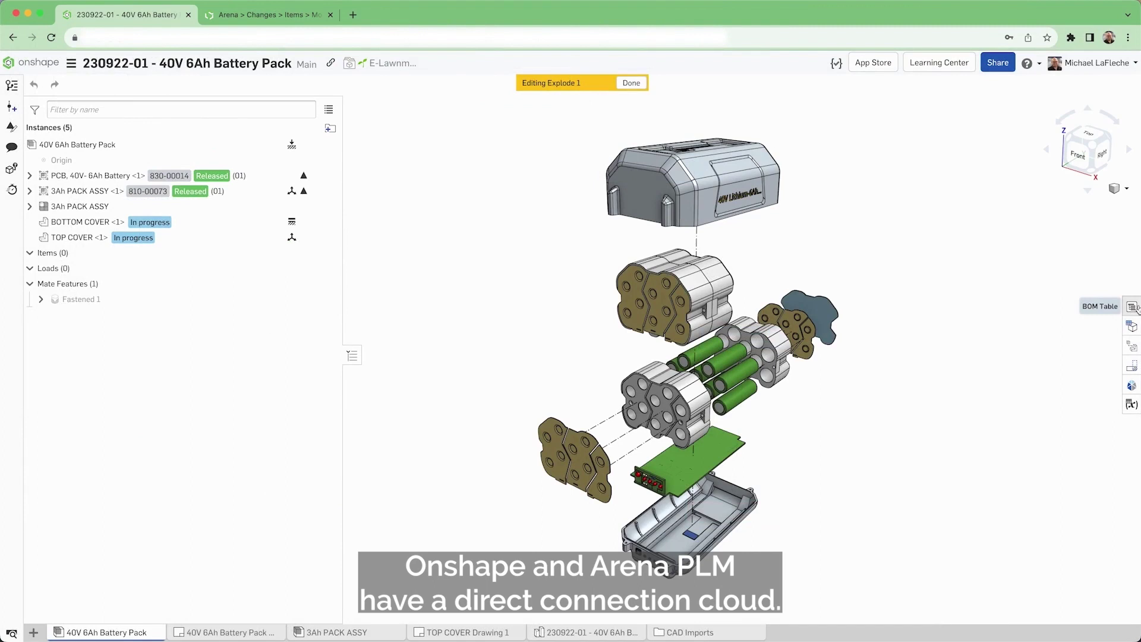
Step: Show the bill of materials widened and structured, with the instances and mates list hidden
left_click(1132, 307)
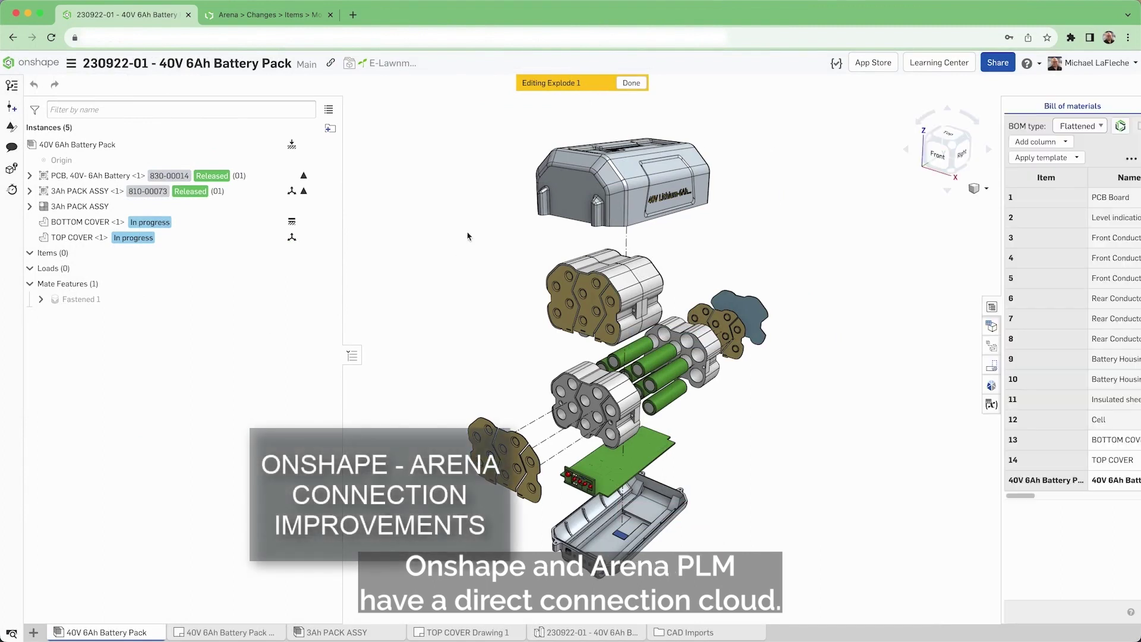
left_click_drag(1004, 269, 562, 261)
left_click(651, 125)
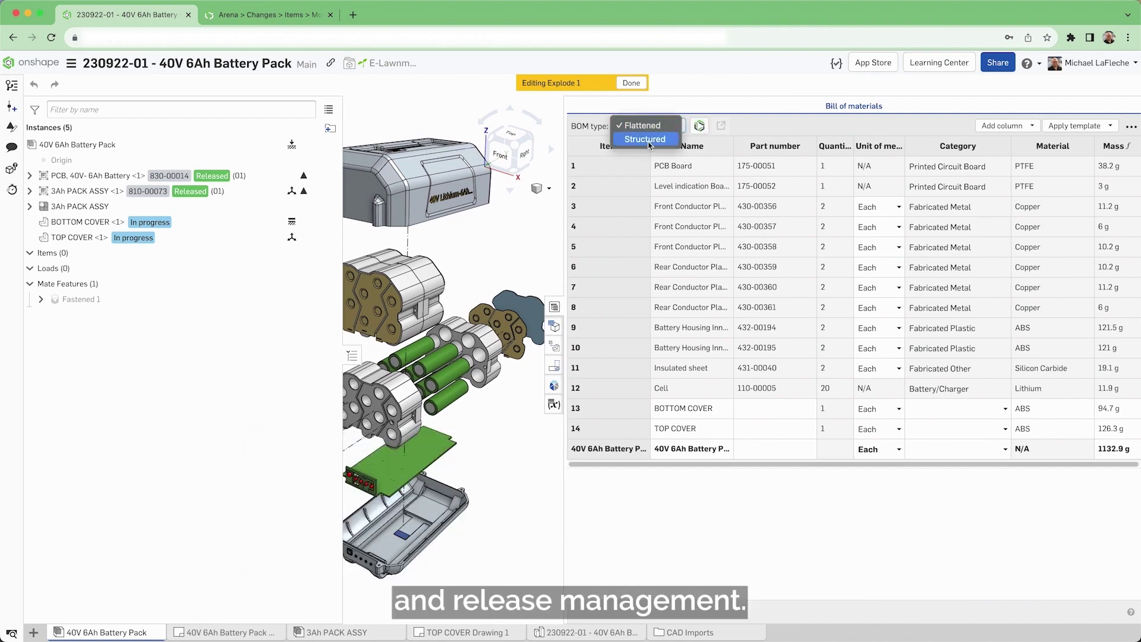
left_click(648, 123)
left_click(351, 355)
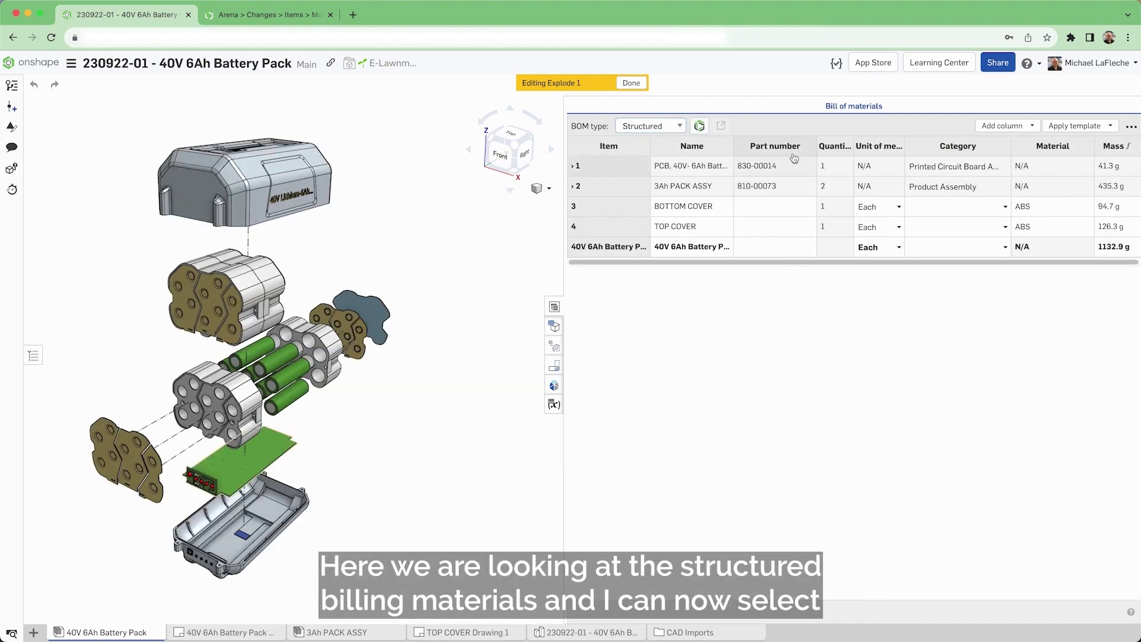
Step: Set the BOTTOM COVER and TOP COVER categories to Fabricated Plastic
left_click(1006, 208)
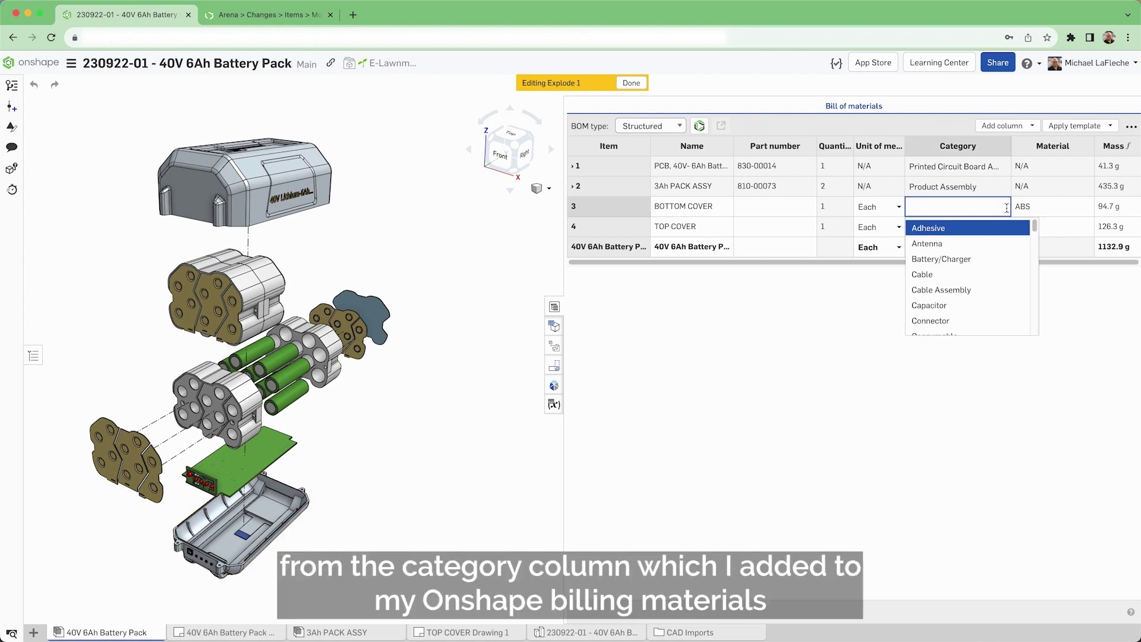
type("fab")
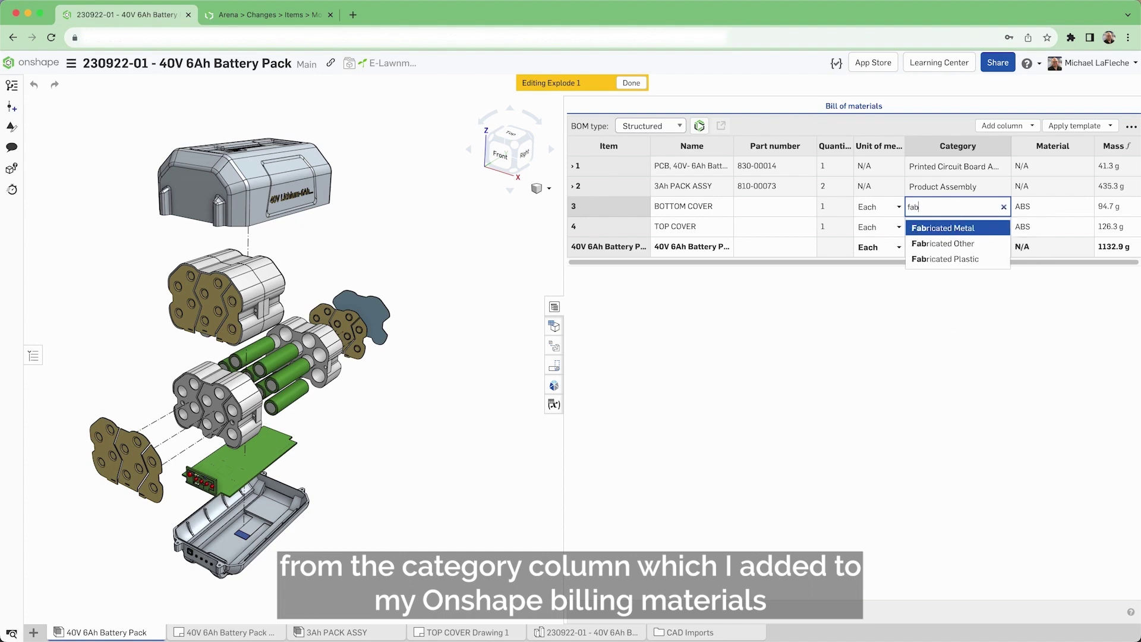
left_click(937, 258)
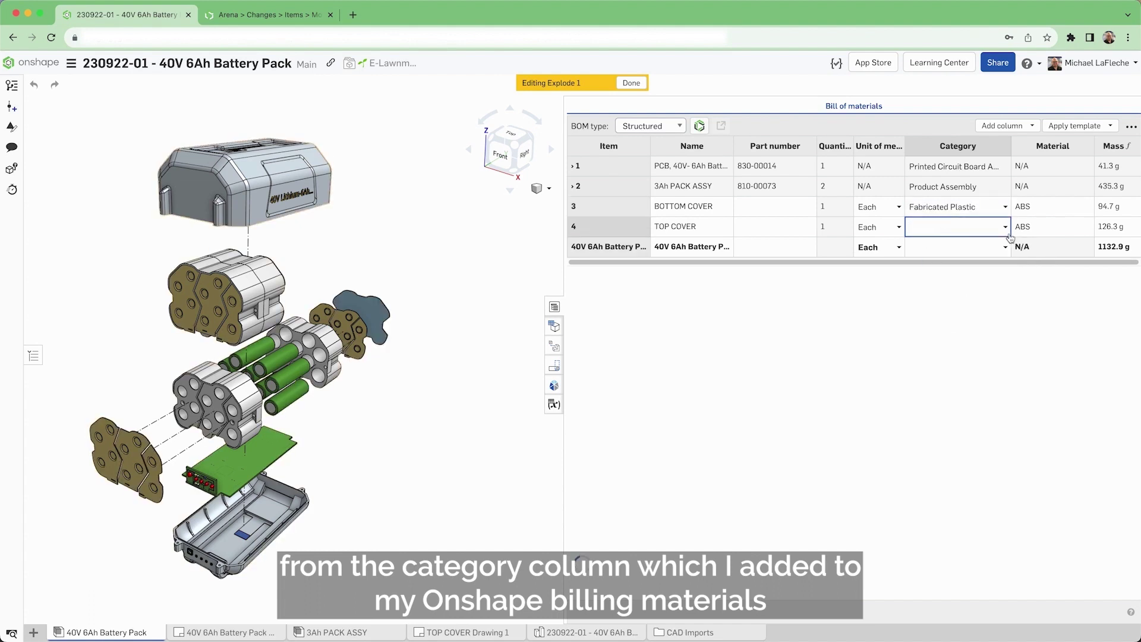
left_click(949, 231)
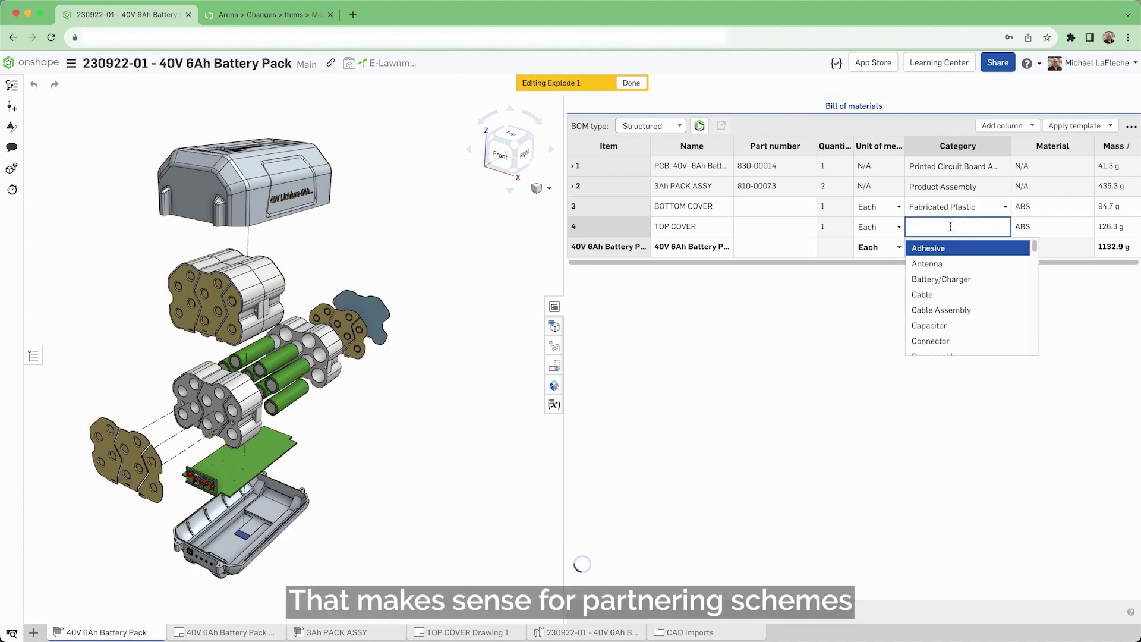
type("fab")
left_click(951, 279)
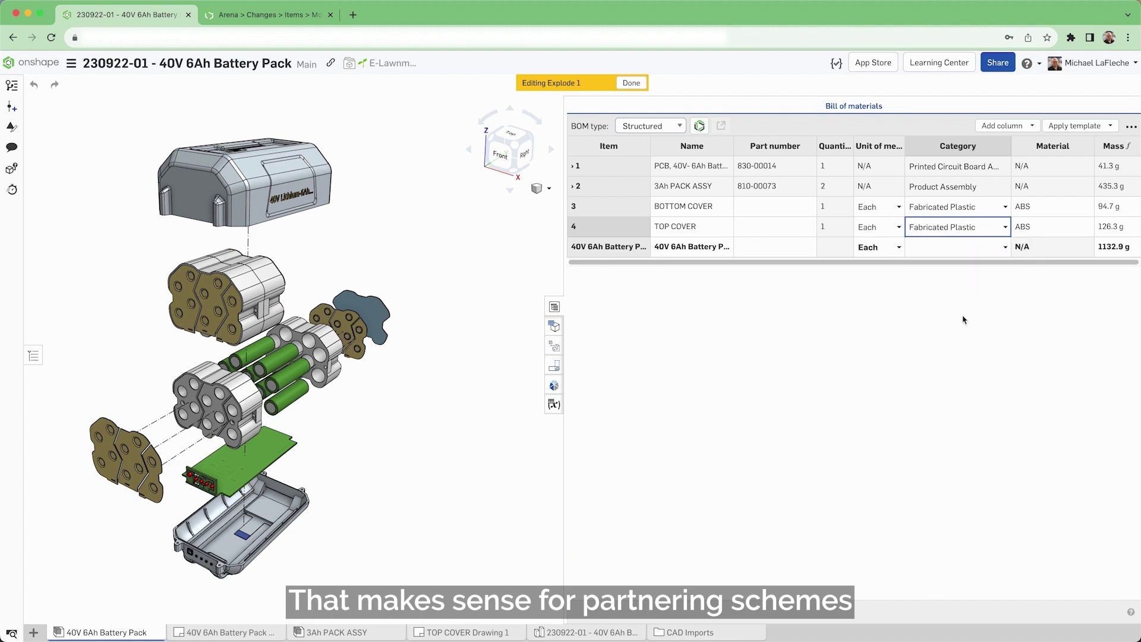
Step: Set the battery pack category to Product Assembly and generate the missing part numbers
left_click(1002, 249)
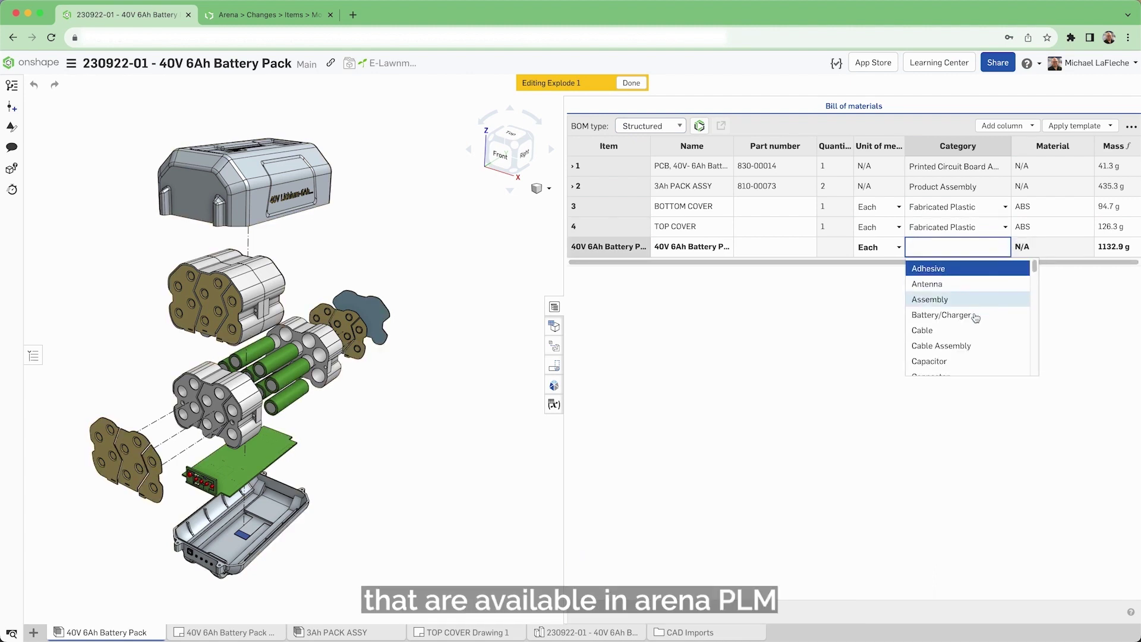
scroll(972, 325, "down", 10)
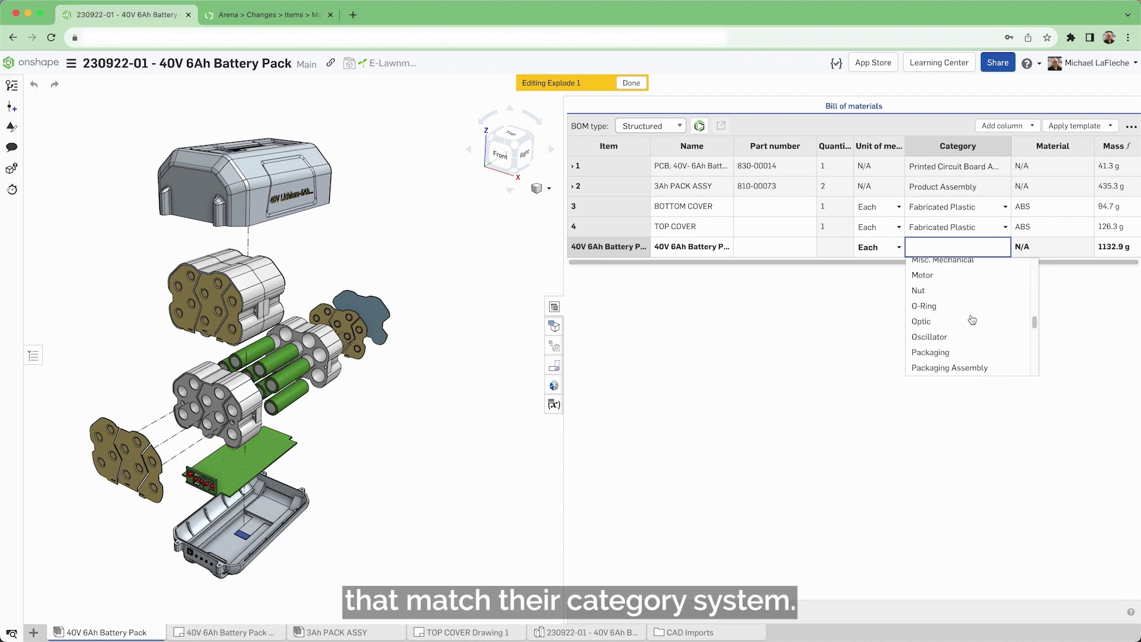
scroll(971, 321, "up", 2)
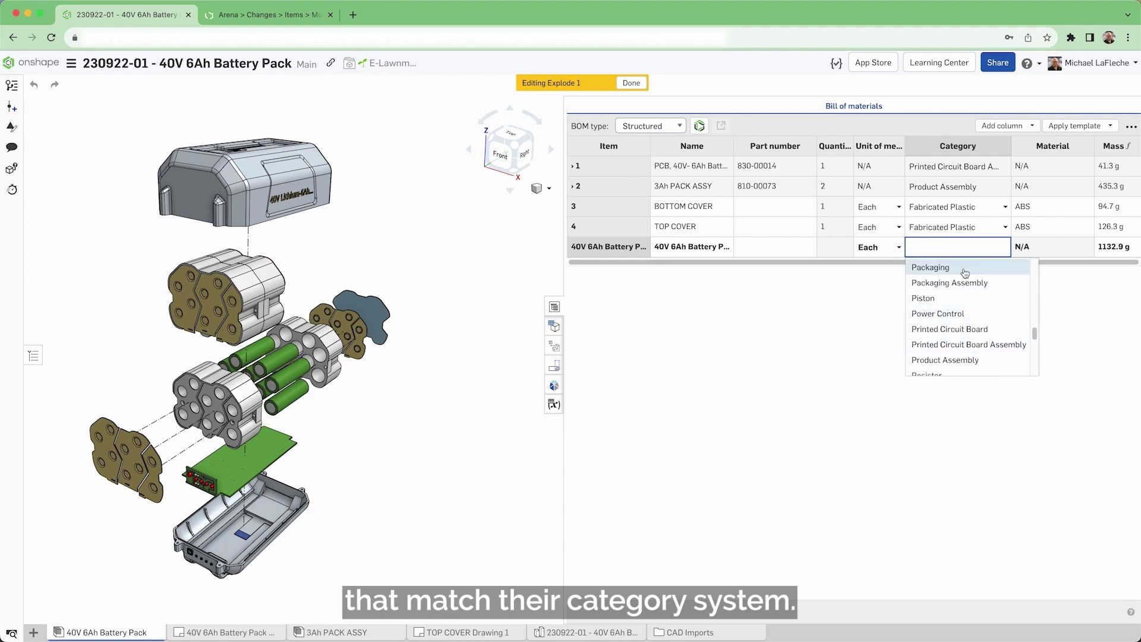
scroll(965, 326, "down", 2)
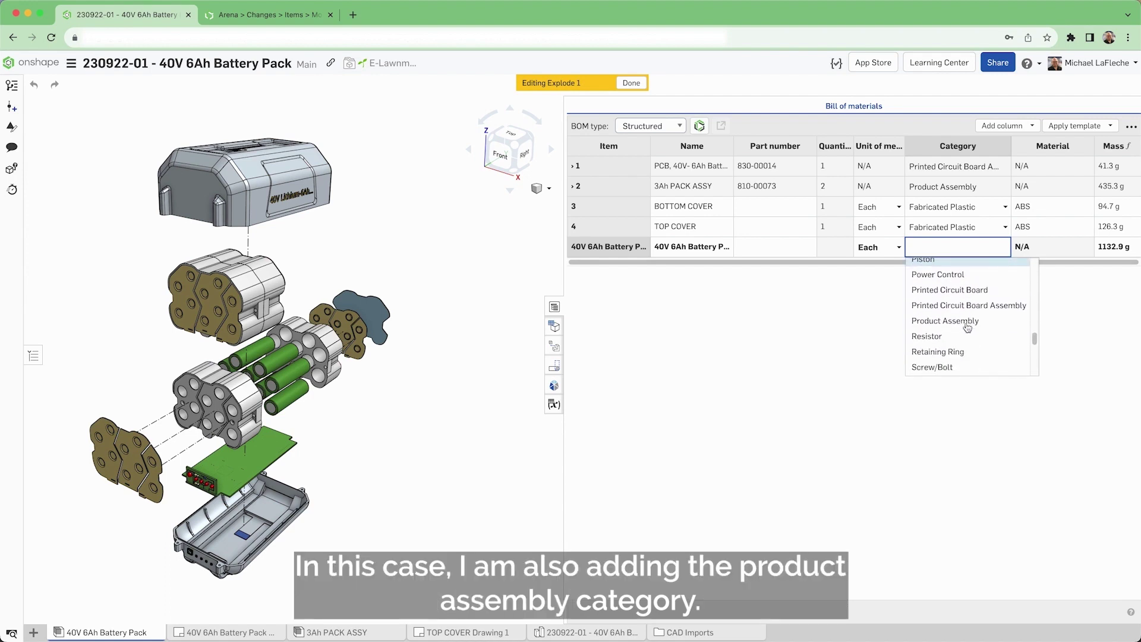
left_click(968, 323)
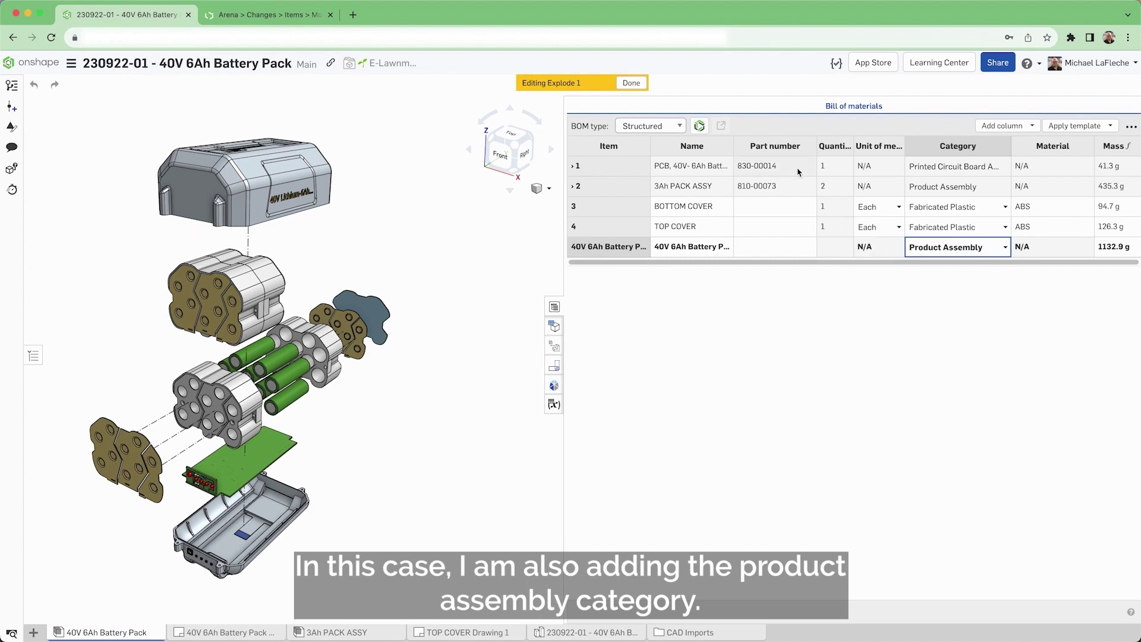
right_click(770, 148)
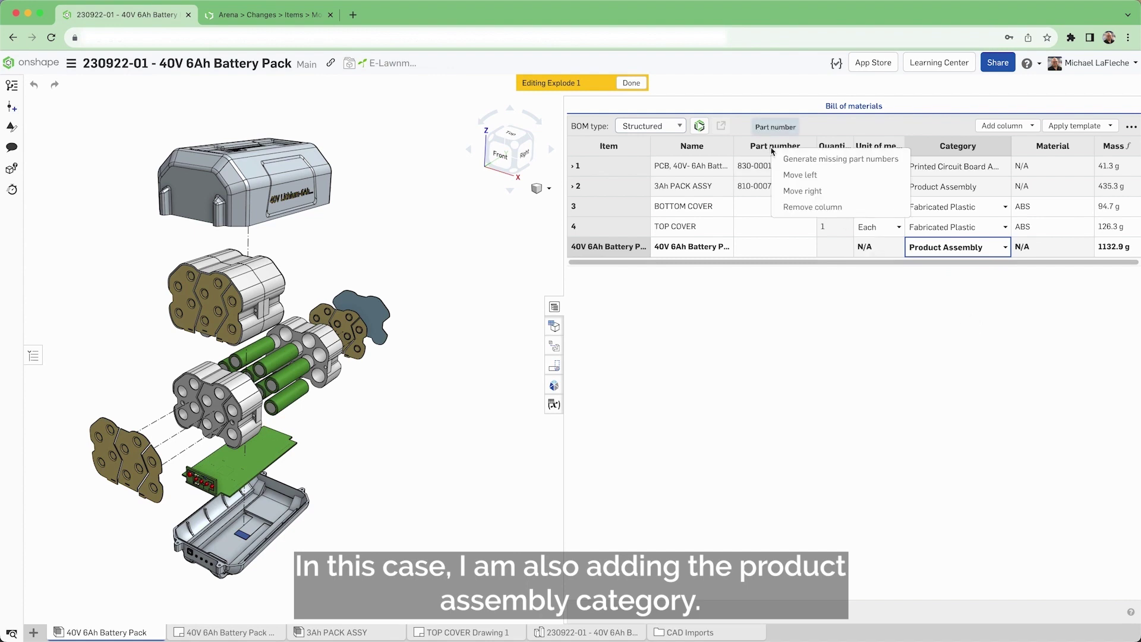
left_click(858, 160)
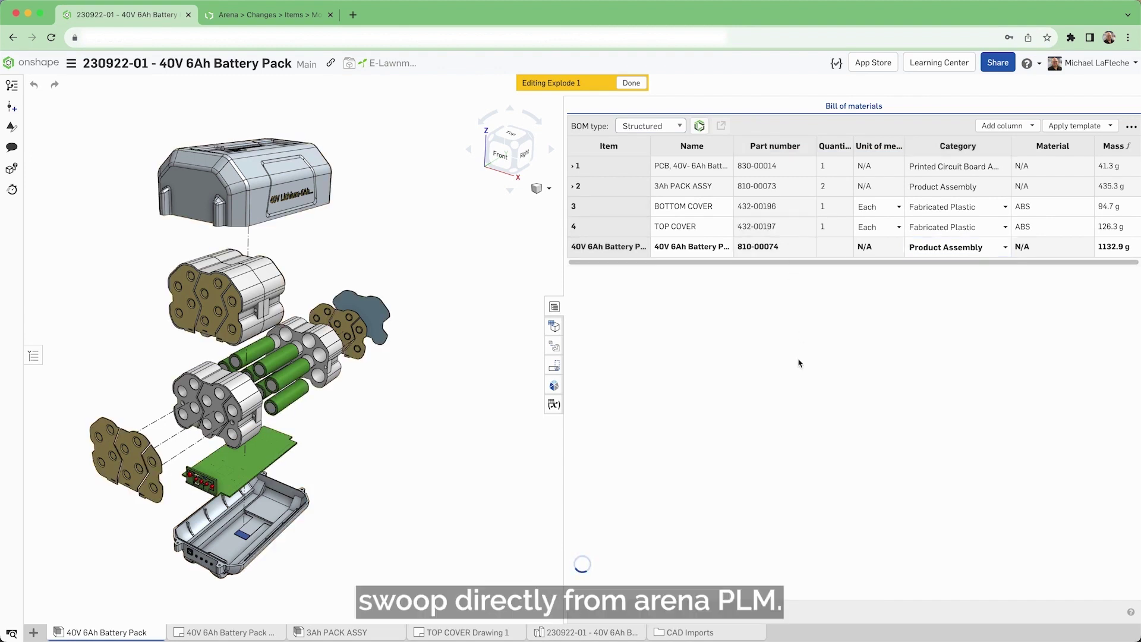
Step: Release the battery pack drawing under the Onshape Arena workflow, generating part number 810-00074
left_click(238, 632)
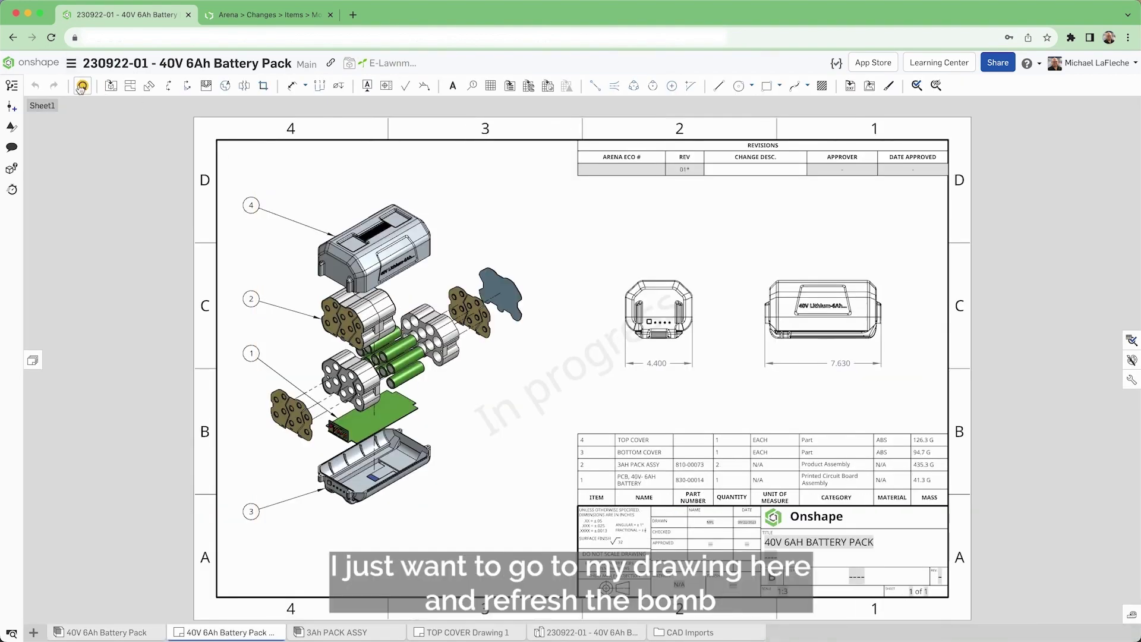
right_click(236, 631)
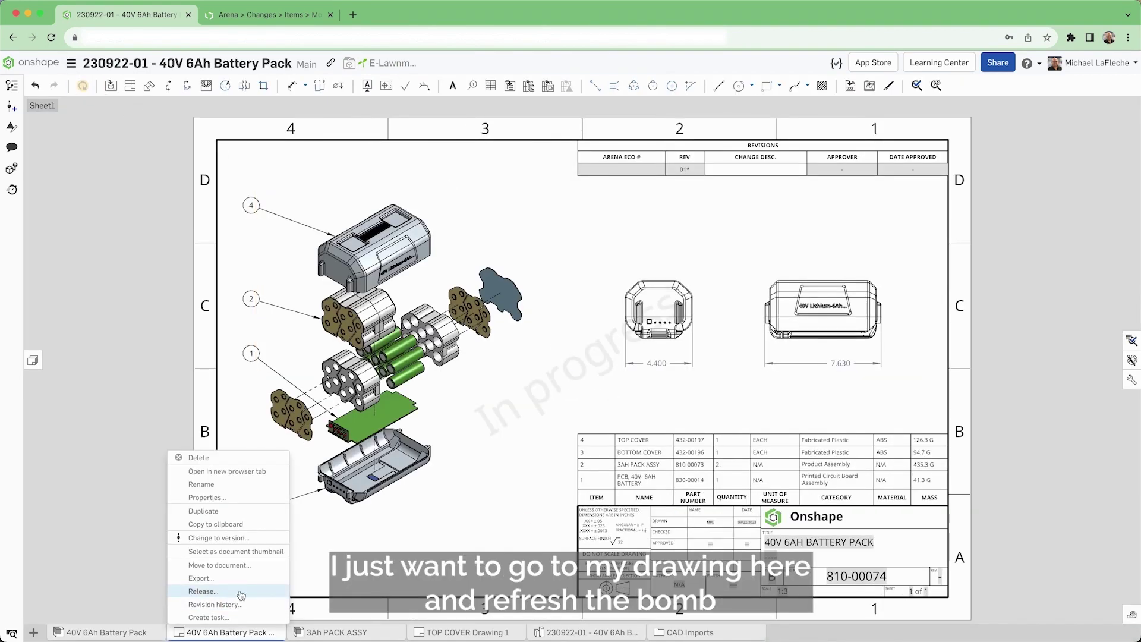
left_click(242, 595)
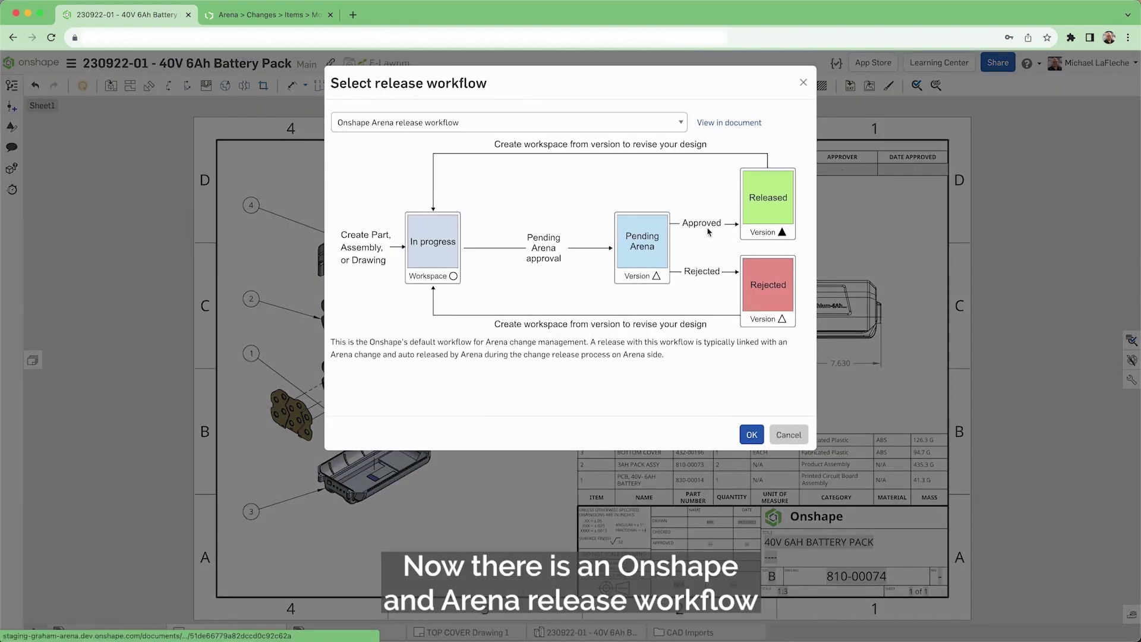
left_click(752, 435)
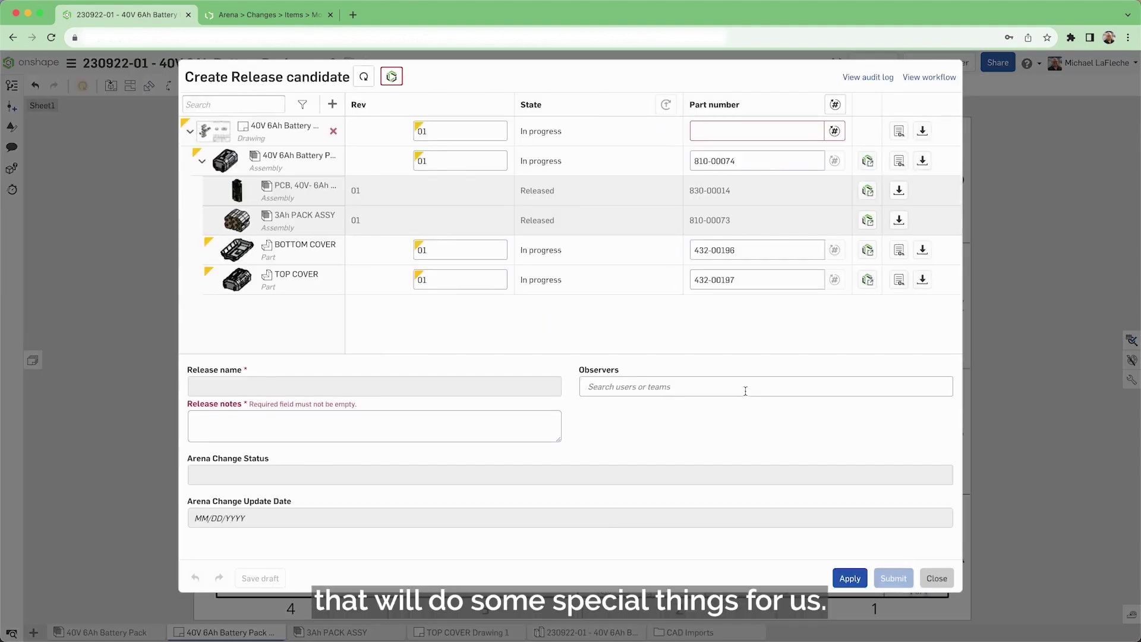
left_click(835, 104)
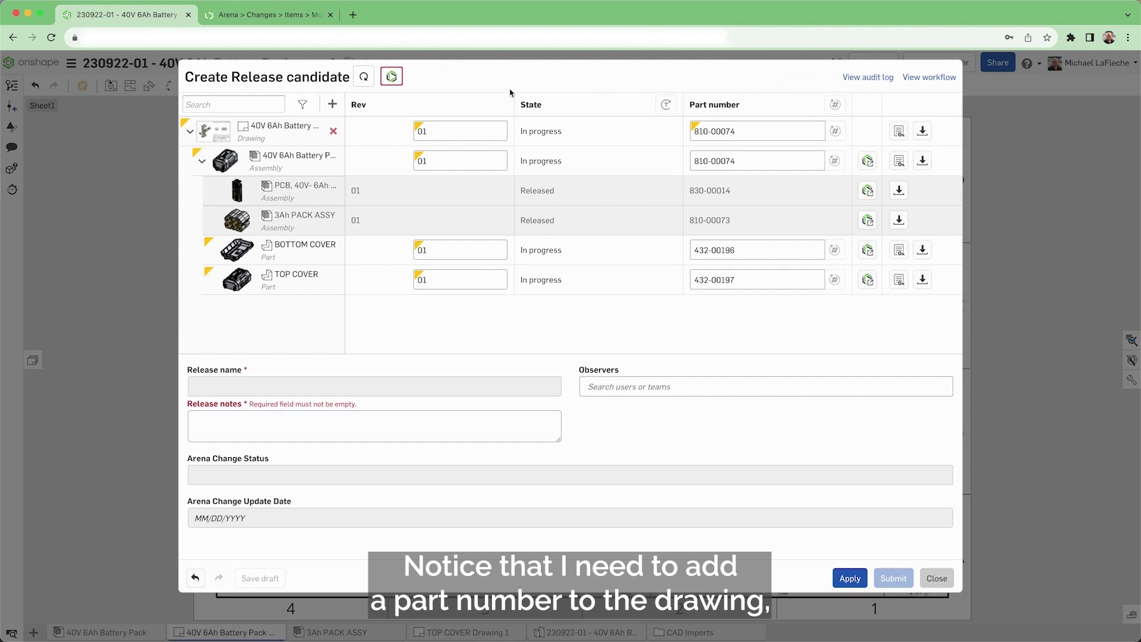
left_click(393, 76)
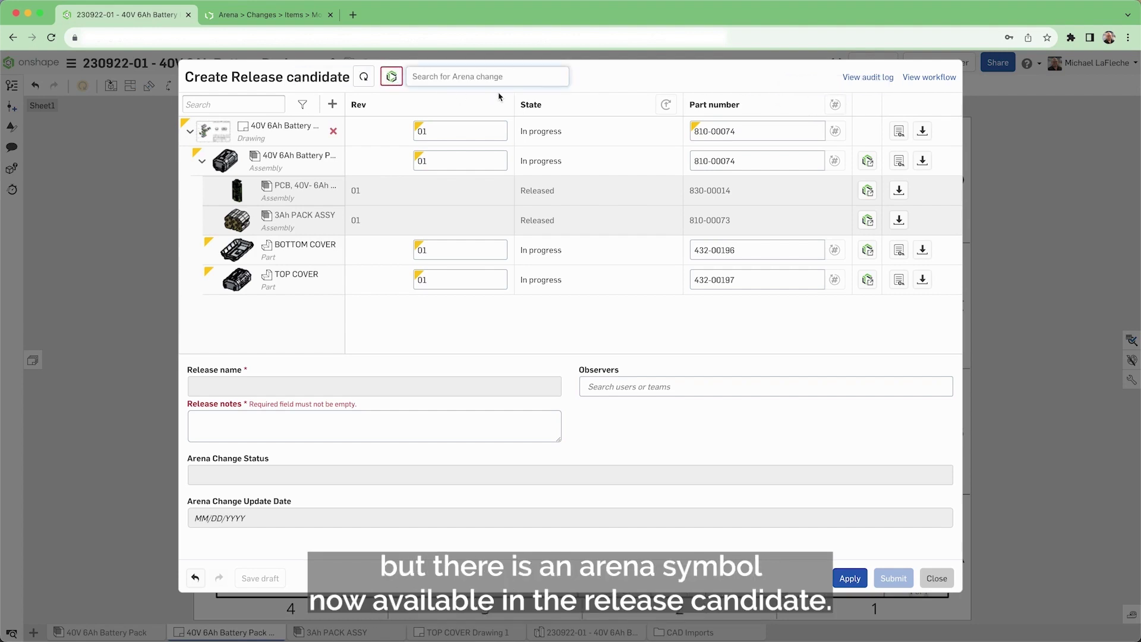
Step: Create an Arena Engineering Change Order titled Initial Release, producing ECO-000269
left_click(267, 15)
mouse_move(173, 64)
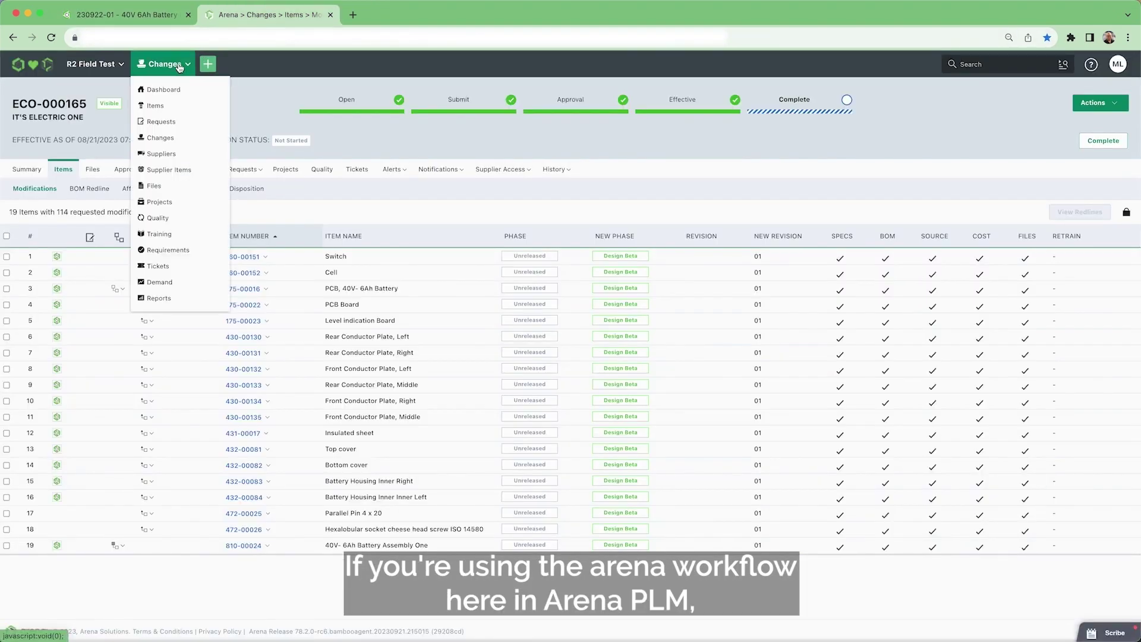
mouse_move(171, 137)
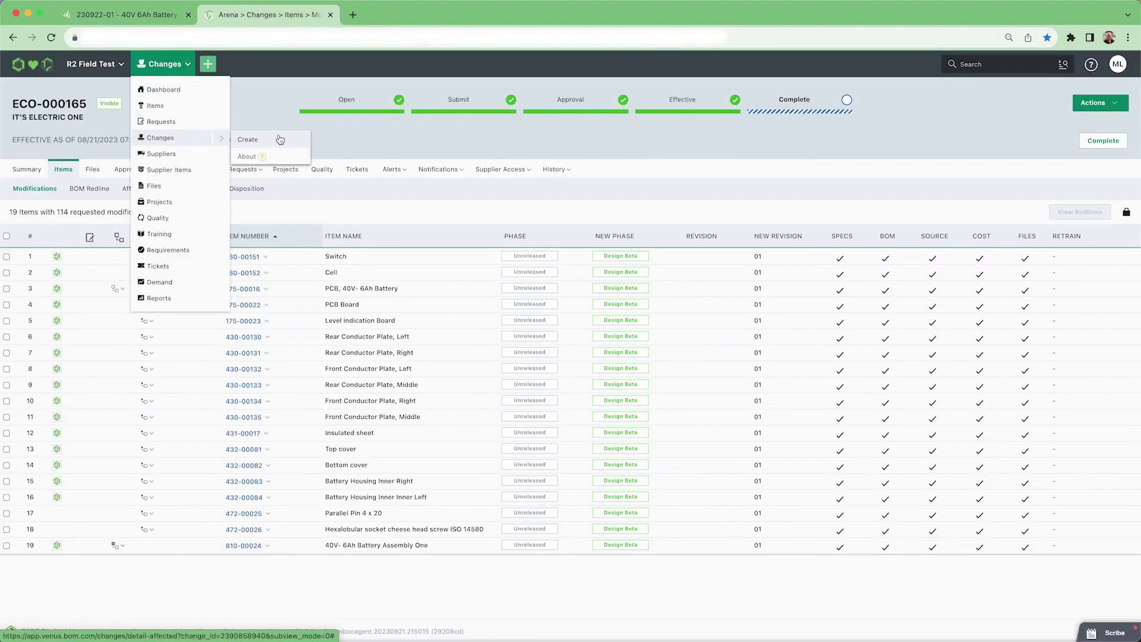
left_click(248, 140)
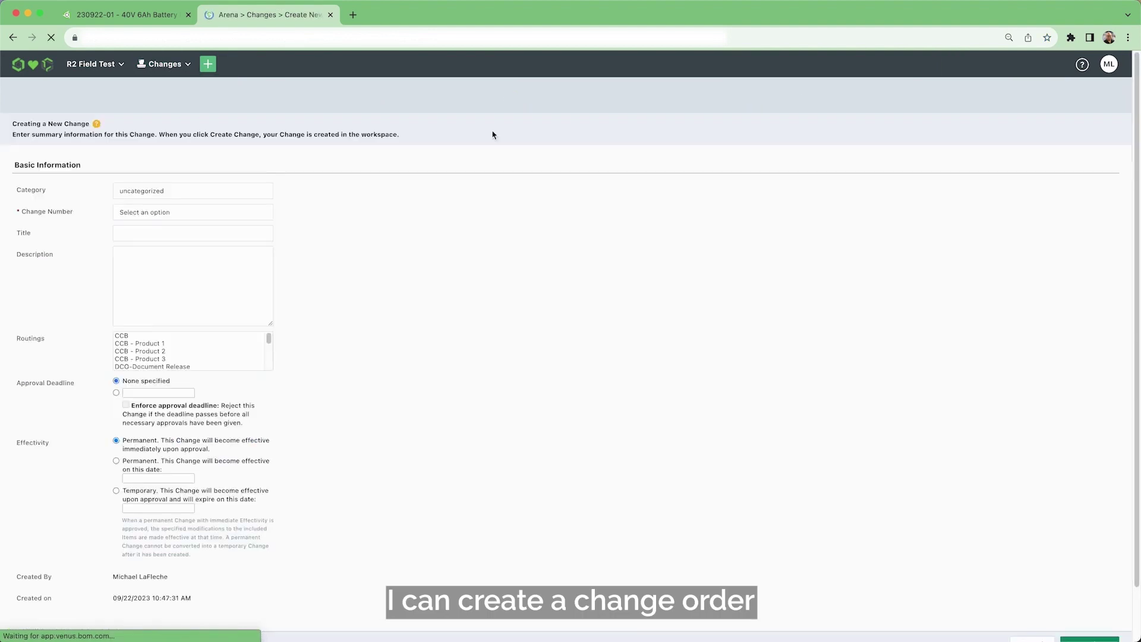
left_click(135, 208)
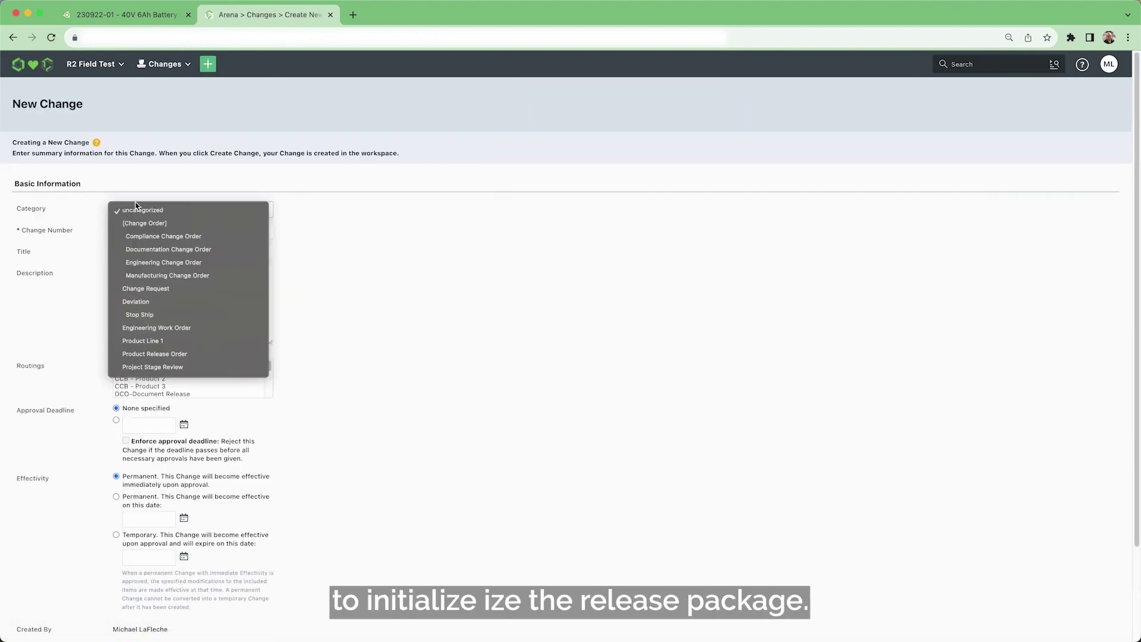
left_click(157, 258)
left_click(154, 253)
left_click(190, 278)
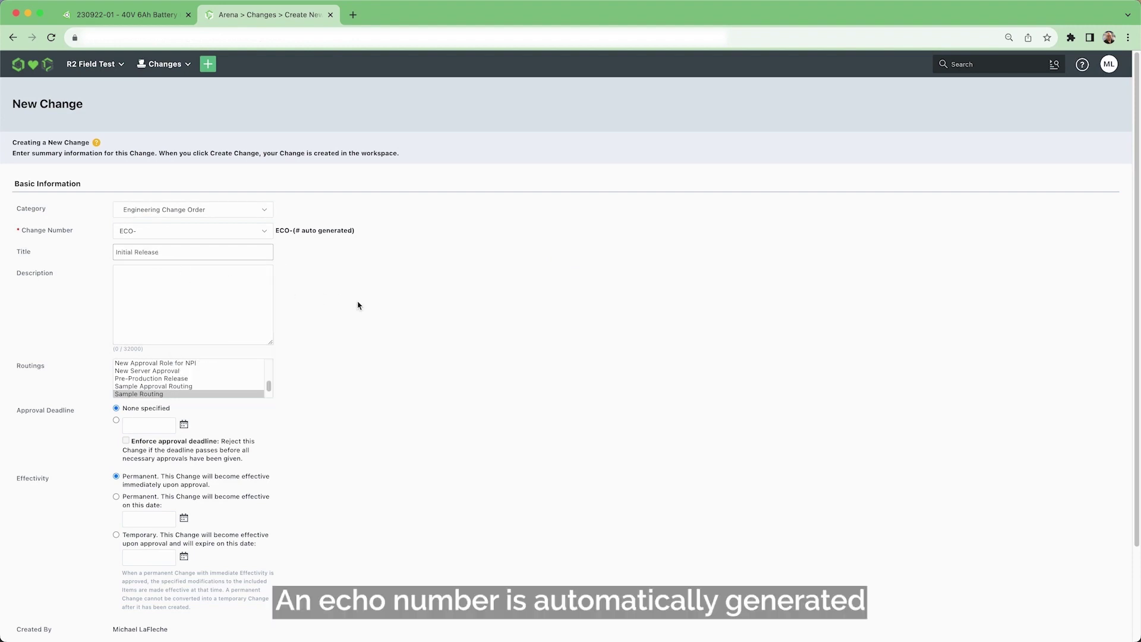
scroll(183, 395, "down", 2)
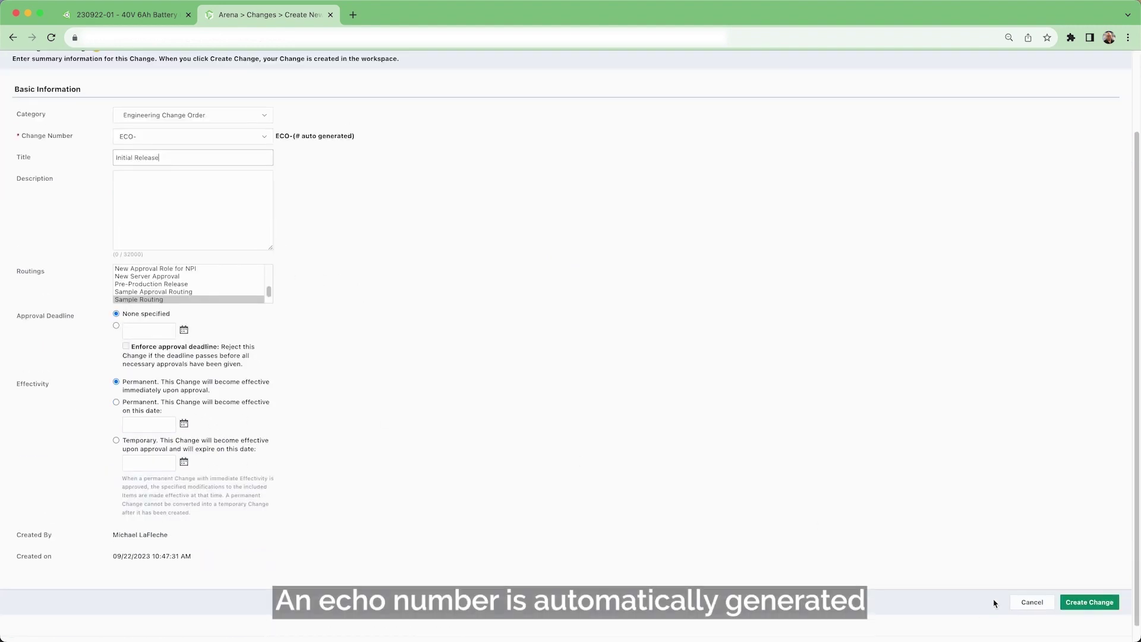
left_click(1095, 601)
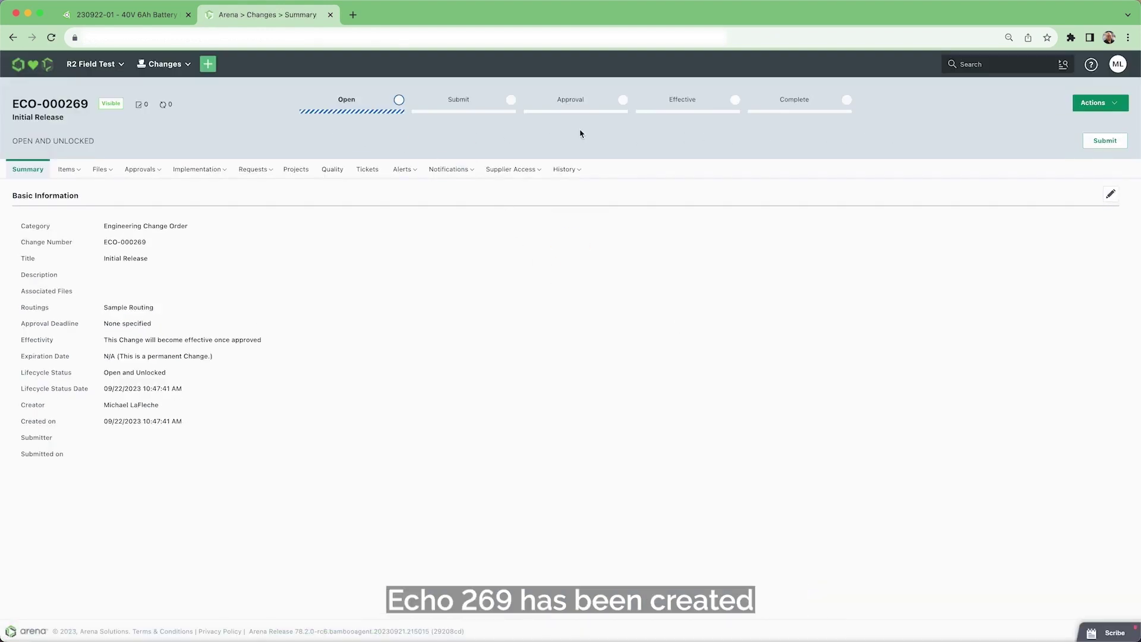
Step: Link the drawing's release candidate to Arena change ECO-000269 and submit it
double_click(82, 105)
left_click(128, 14)
left_click(391, 76)
type("269")
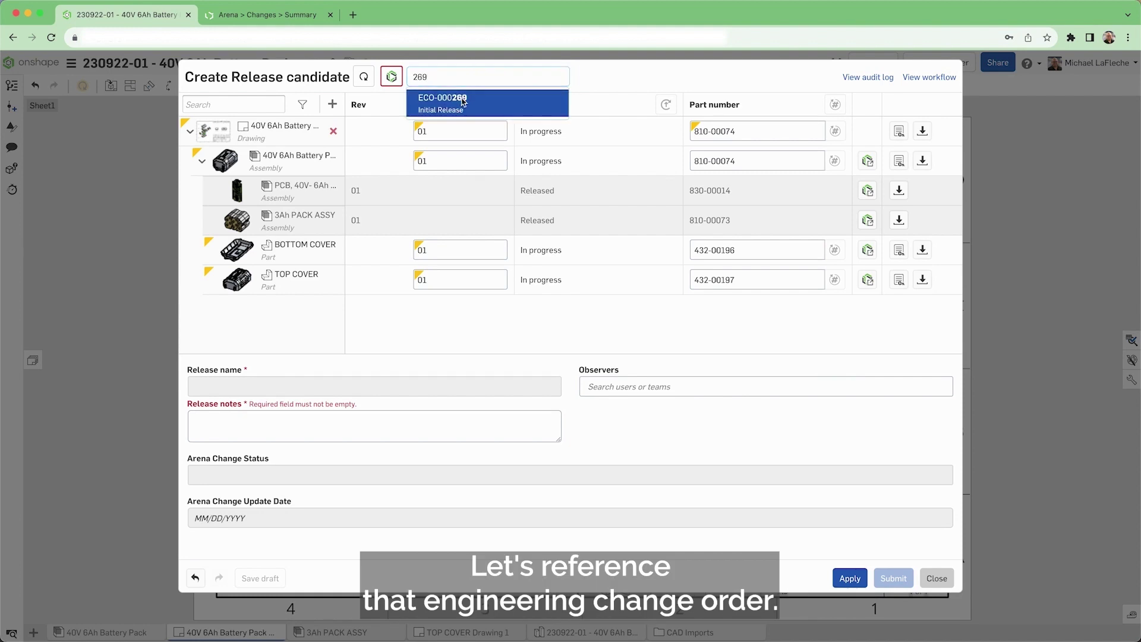
left_click(462, 102)
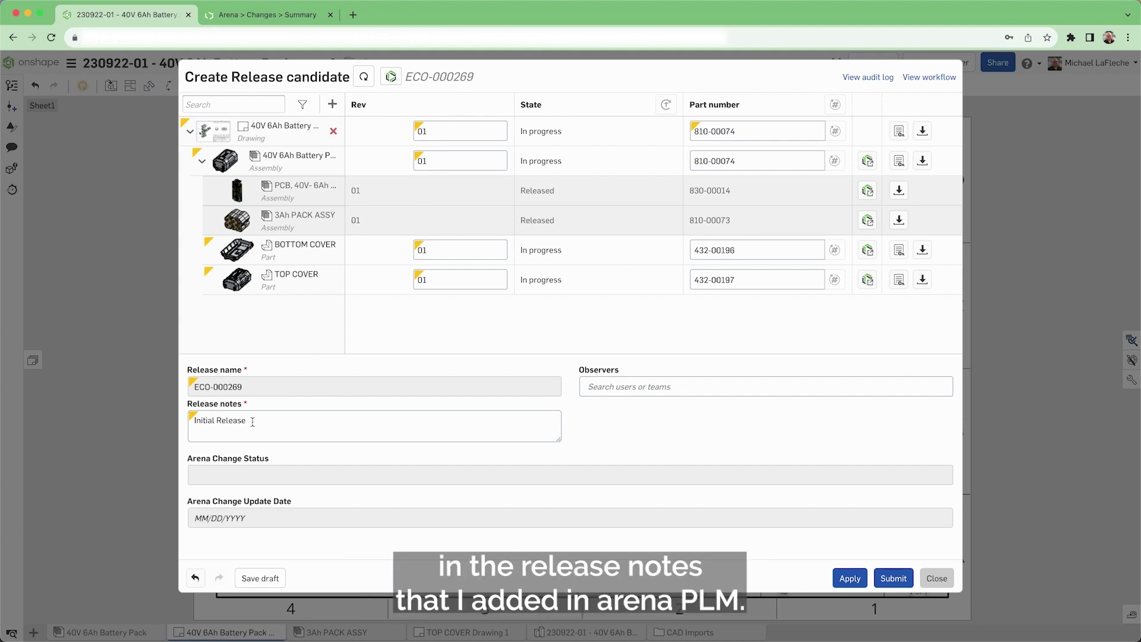
left_click(902, 582)
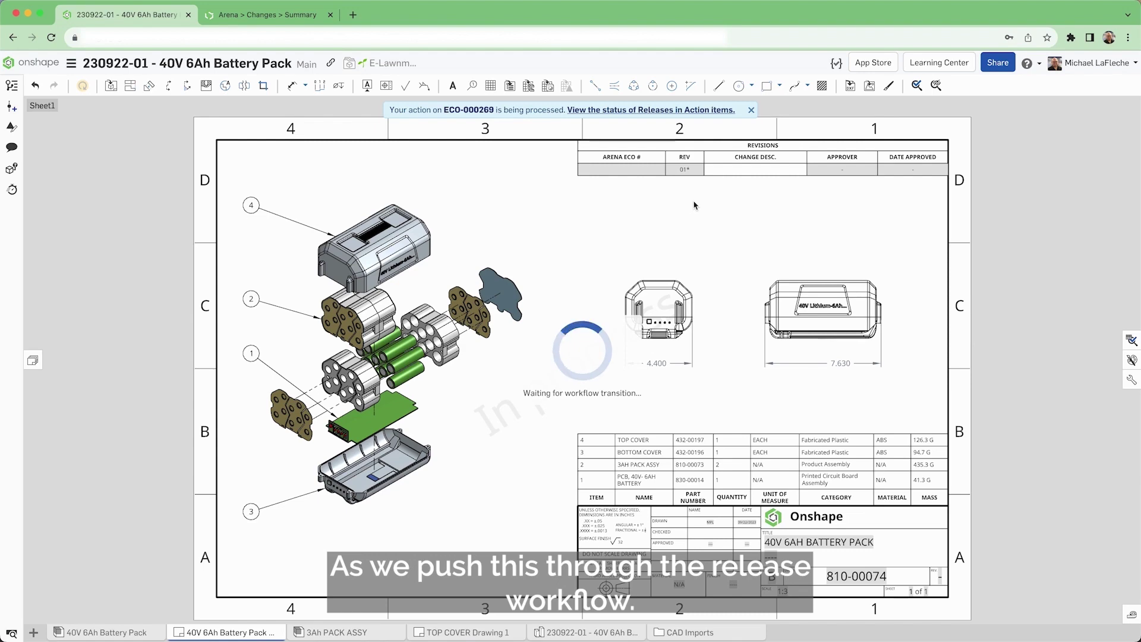
Step: Check the version history and notifications showing release ECO-000269 pending approval
left_click(12, 85)
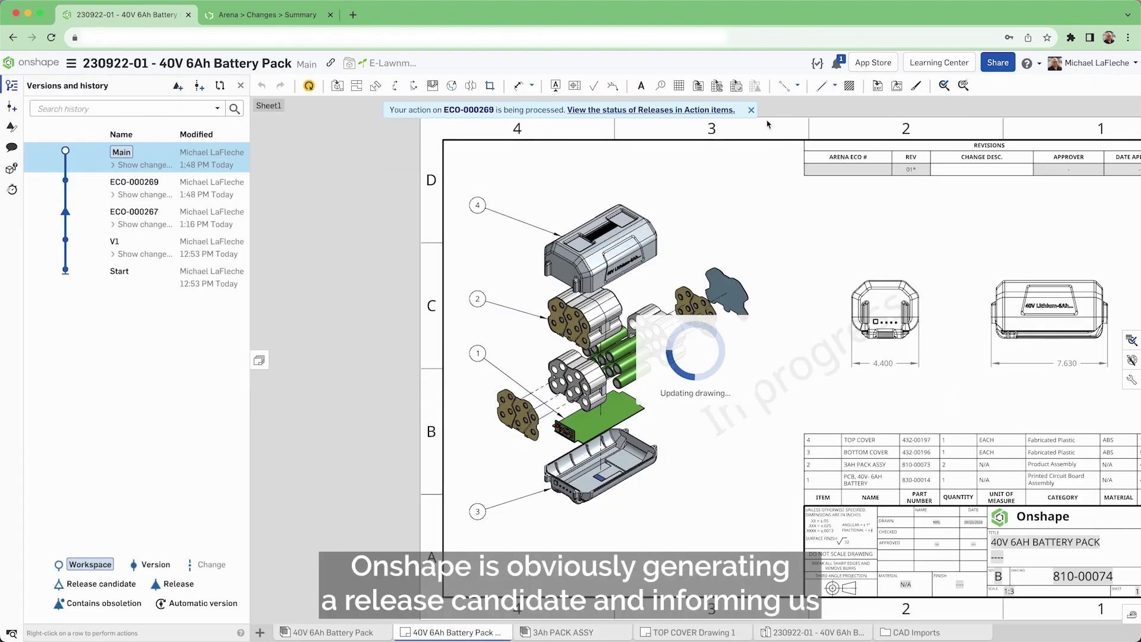
left_click(834, 64)
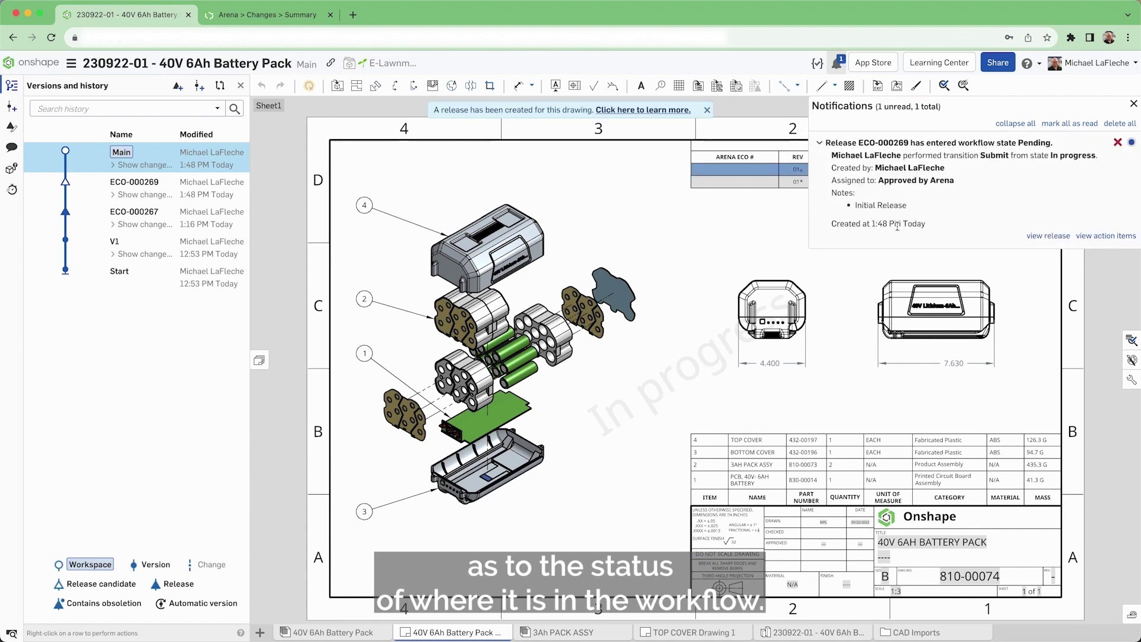
Step: Submit ECO-000269 in Arena using the account password and the comment 'Looks good'
left_click(254, 16)
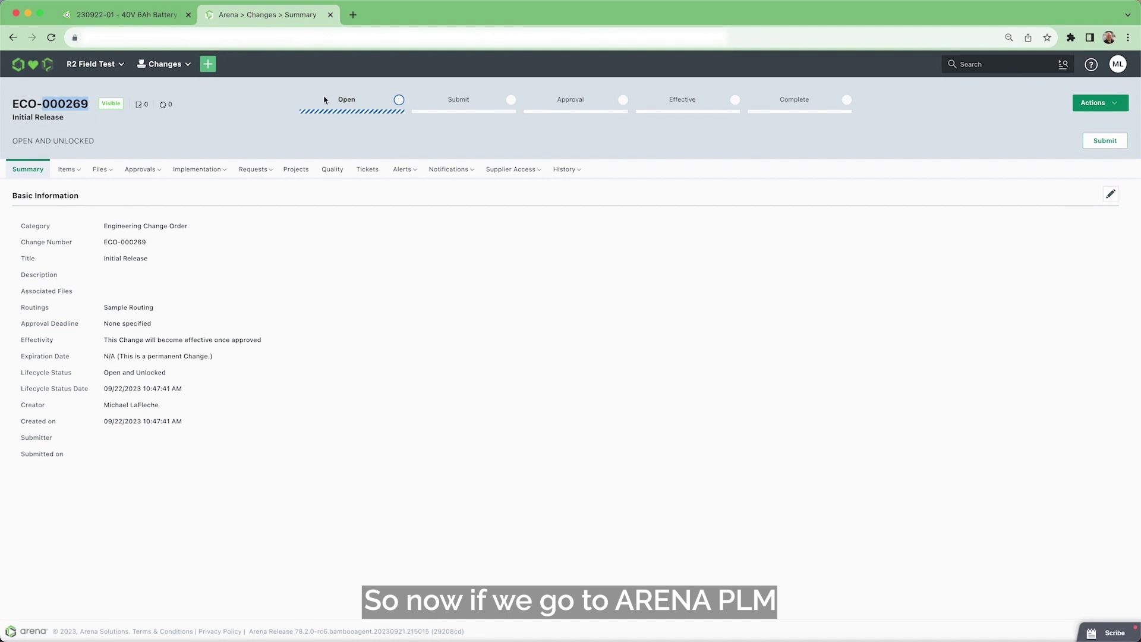
left_click(335, 130)
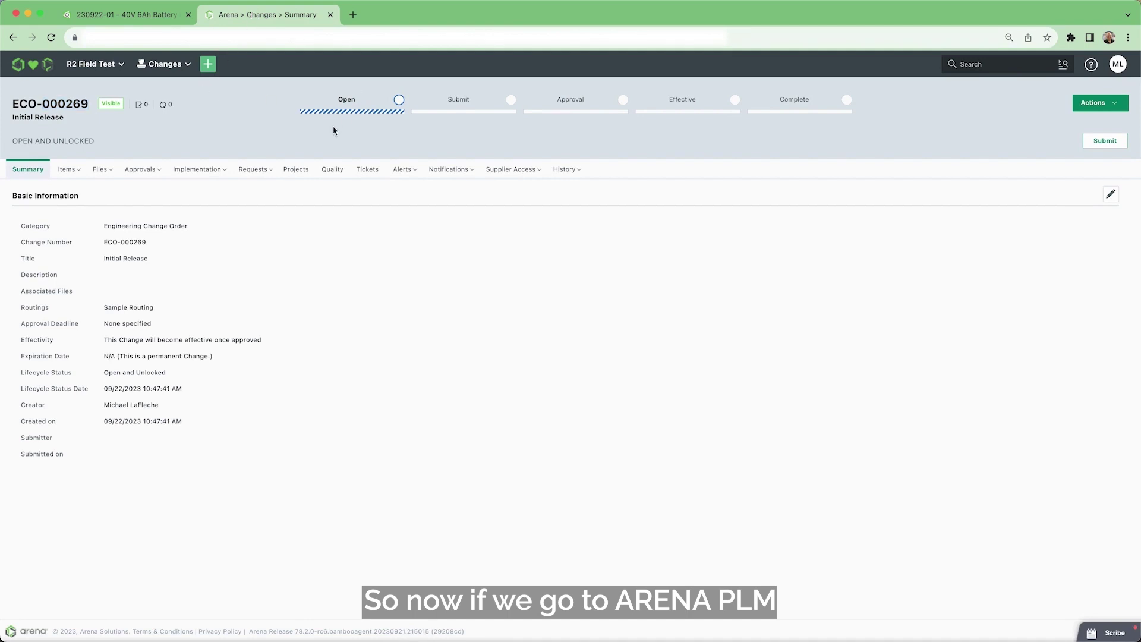
left_click(1105, 142)
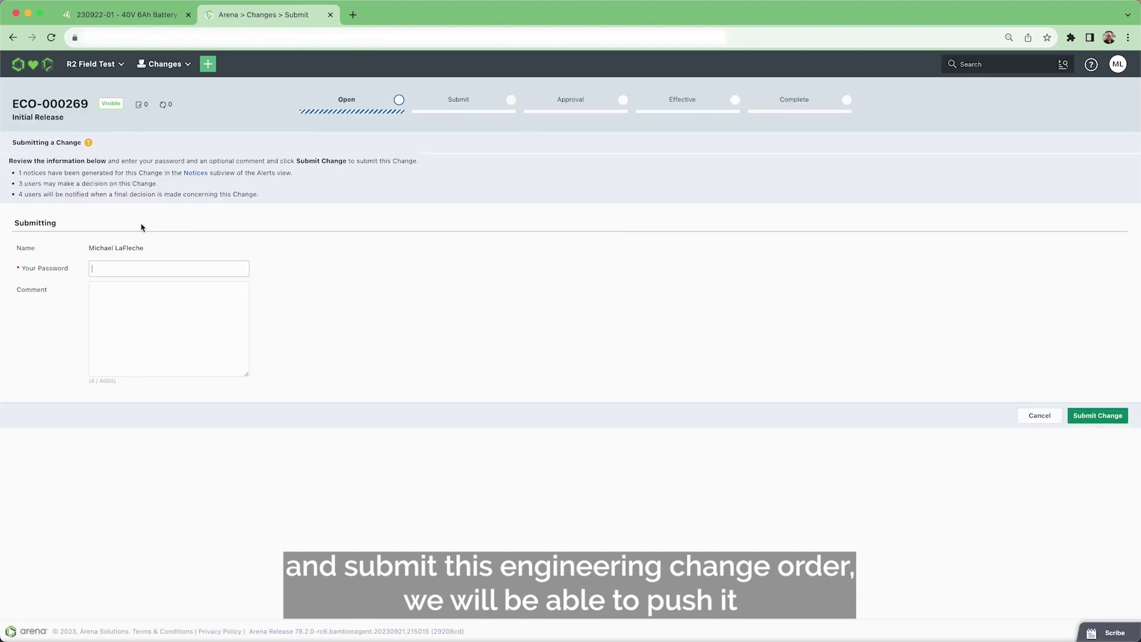
left_click(143, 268)
left_click(154, 292)
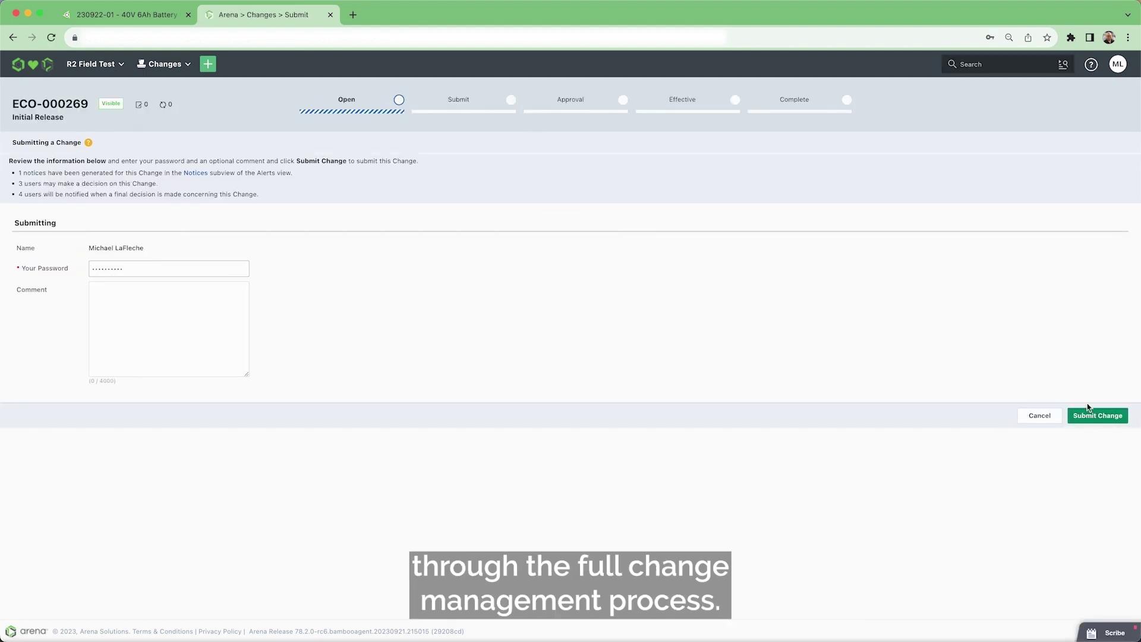
left_click(215, 314)
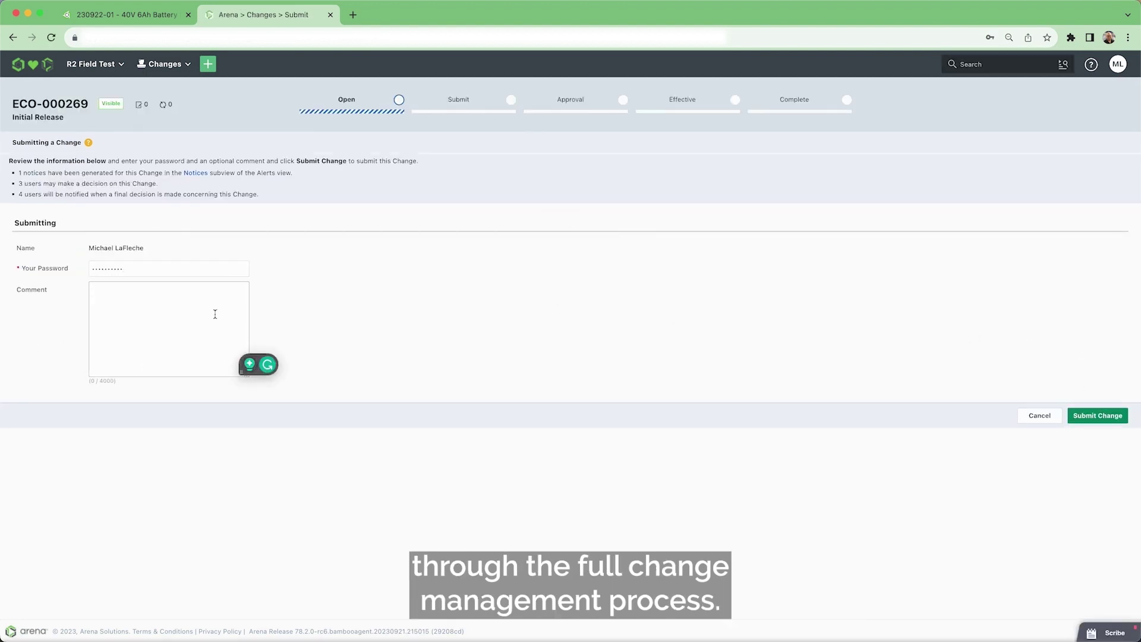
type("Looks good")
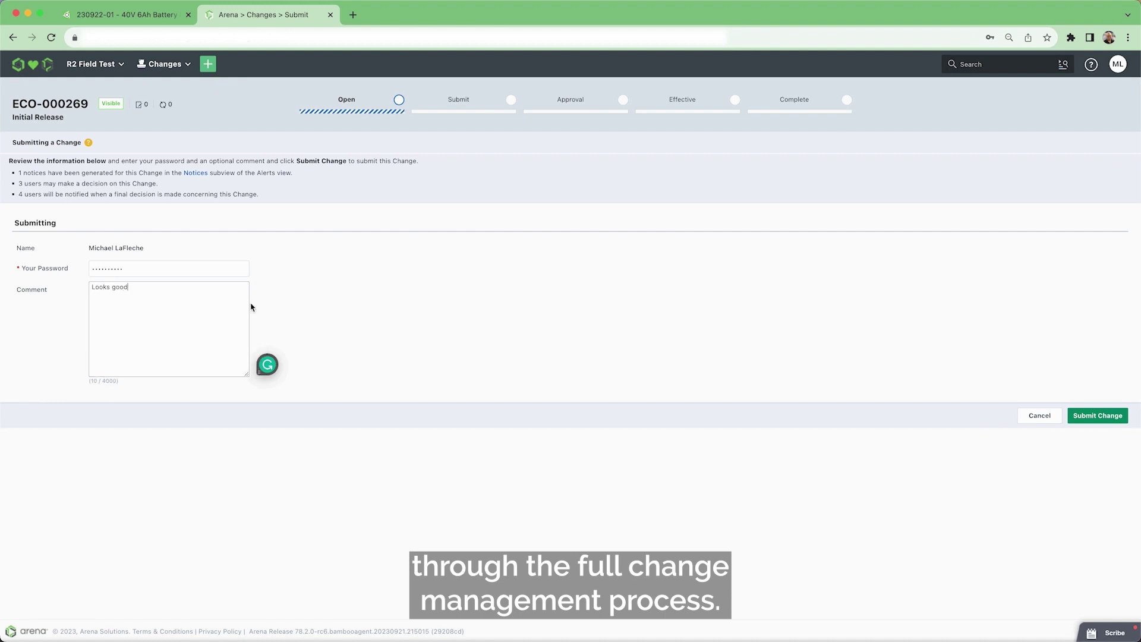
left_click(1098, 415)
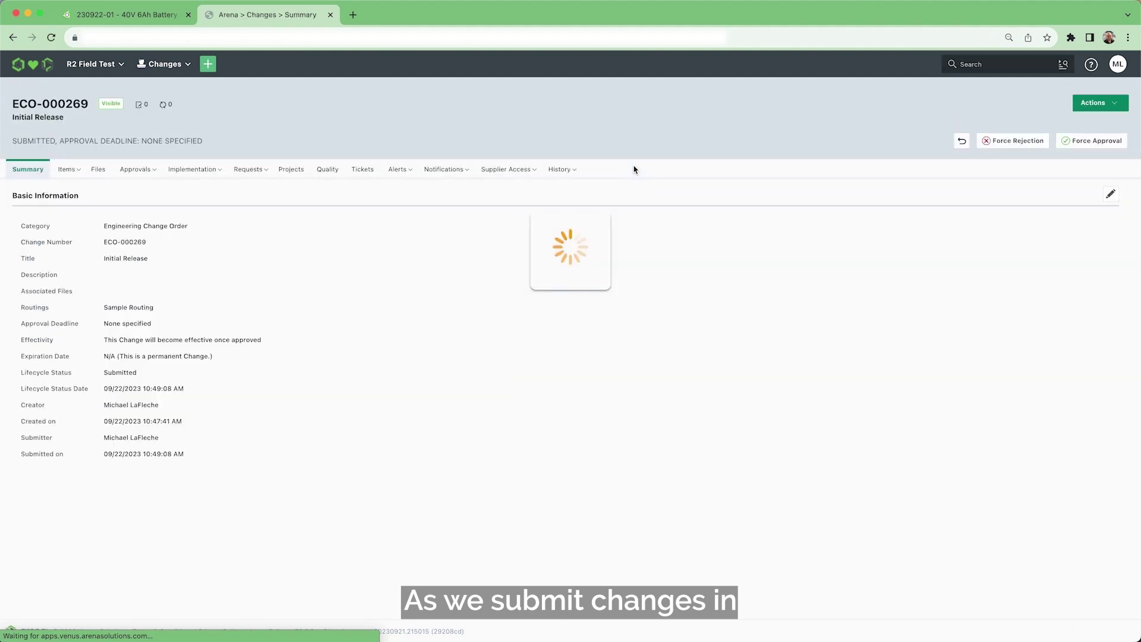
Step: Force-approve ECO-000269 using the account password and the comment 'Final approval'
left_click(1065, 141)
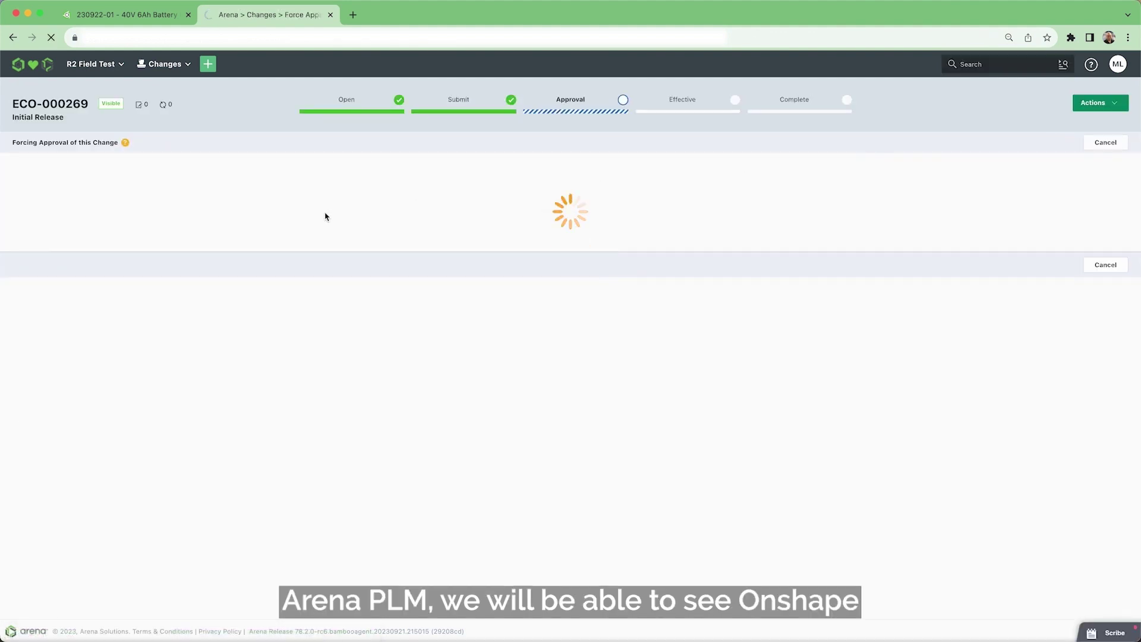
left_click(121, 273)
left_click(115, 230)
left_click(184, 262)
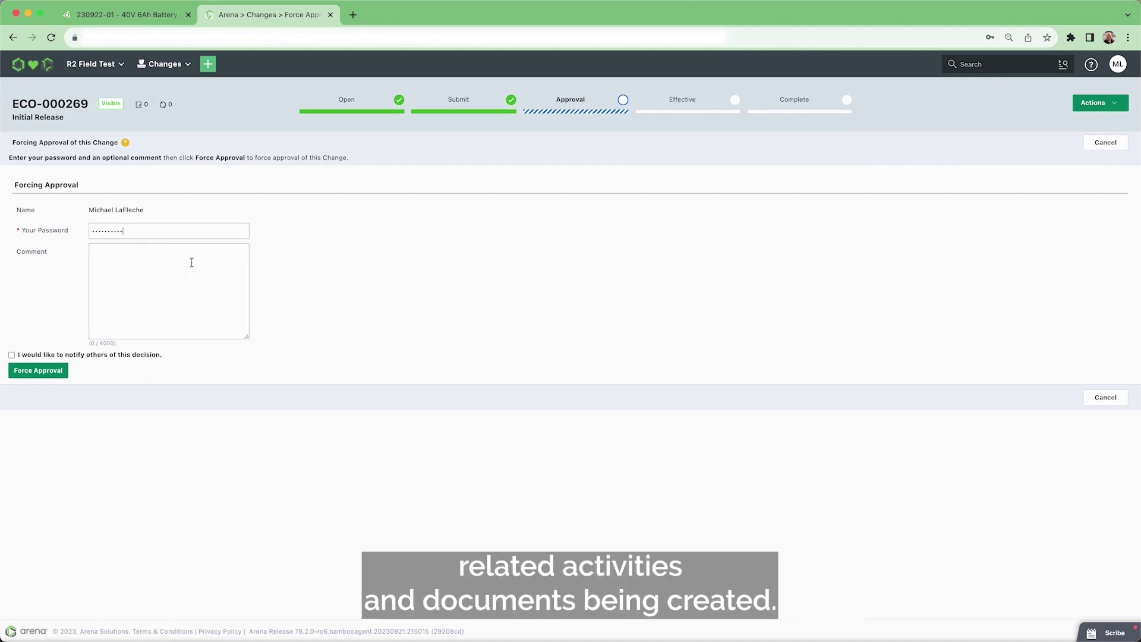
left_click(117, 262)
type("Final approval")
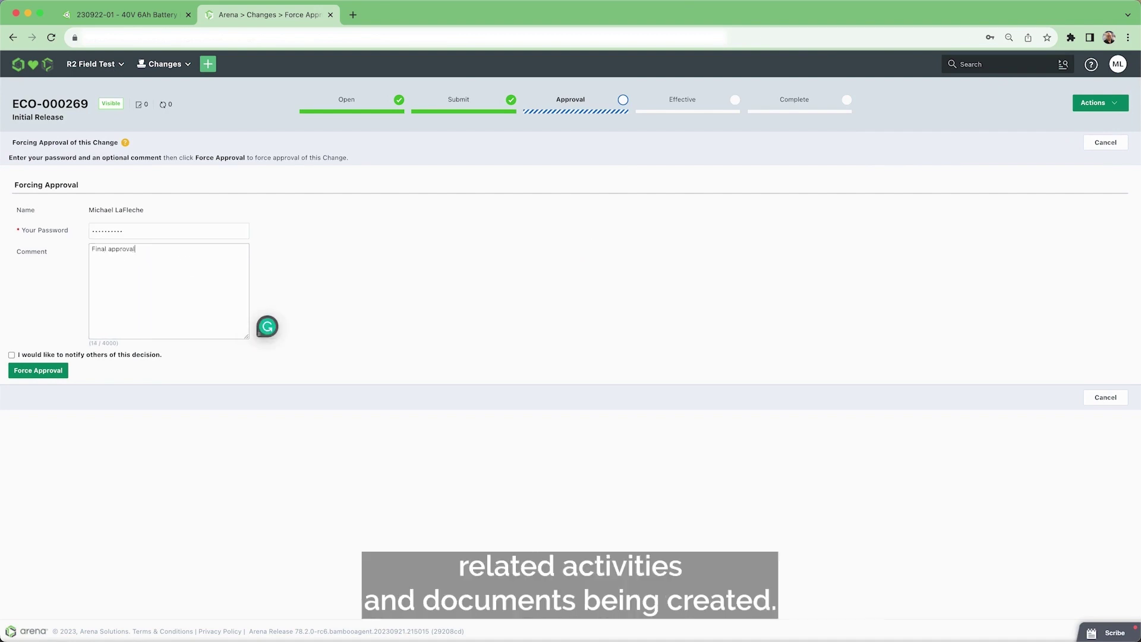
left_click(41, 370)
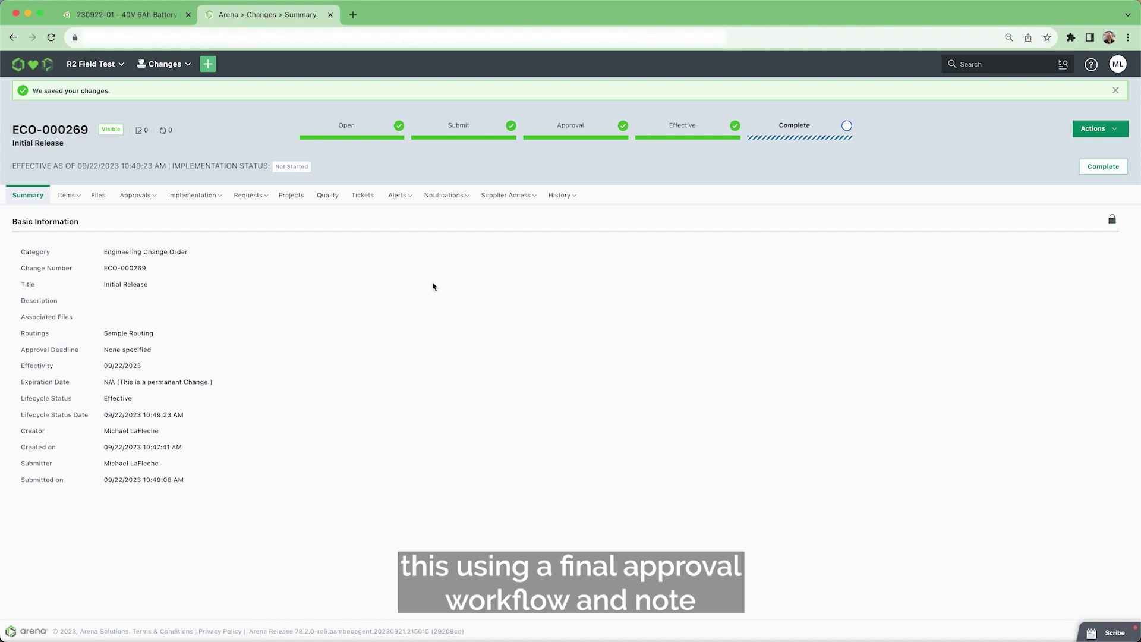
Step: Review ECO-000269's items and files, open BOTTOM COVER 432-00196, then return to Onshape
left_click(66, 198)
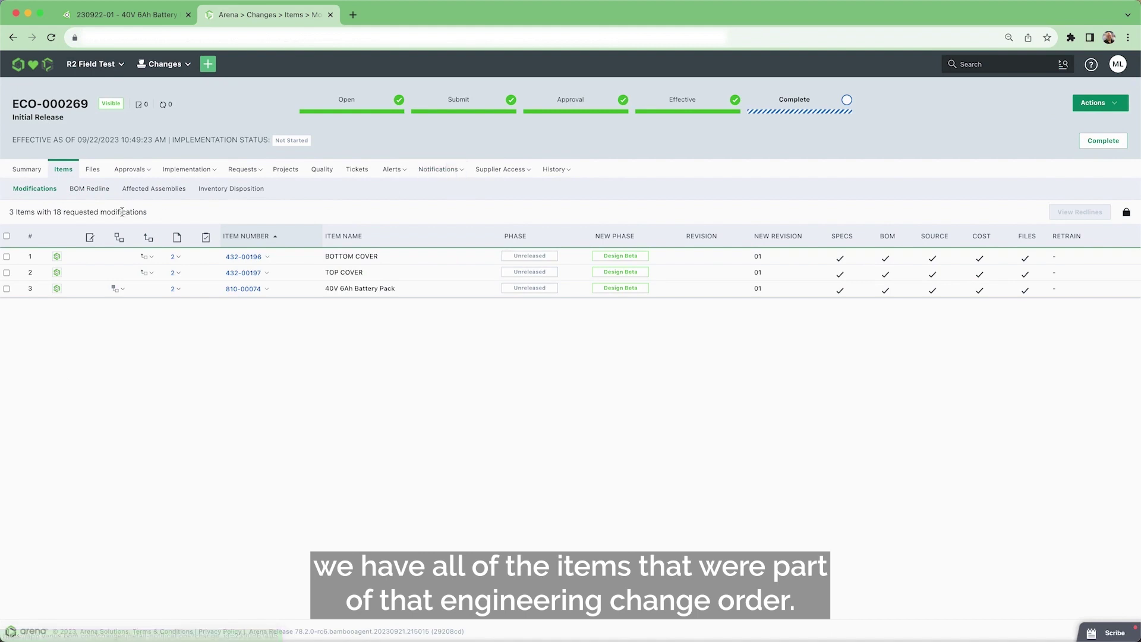
left_click(176, 257)
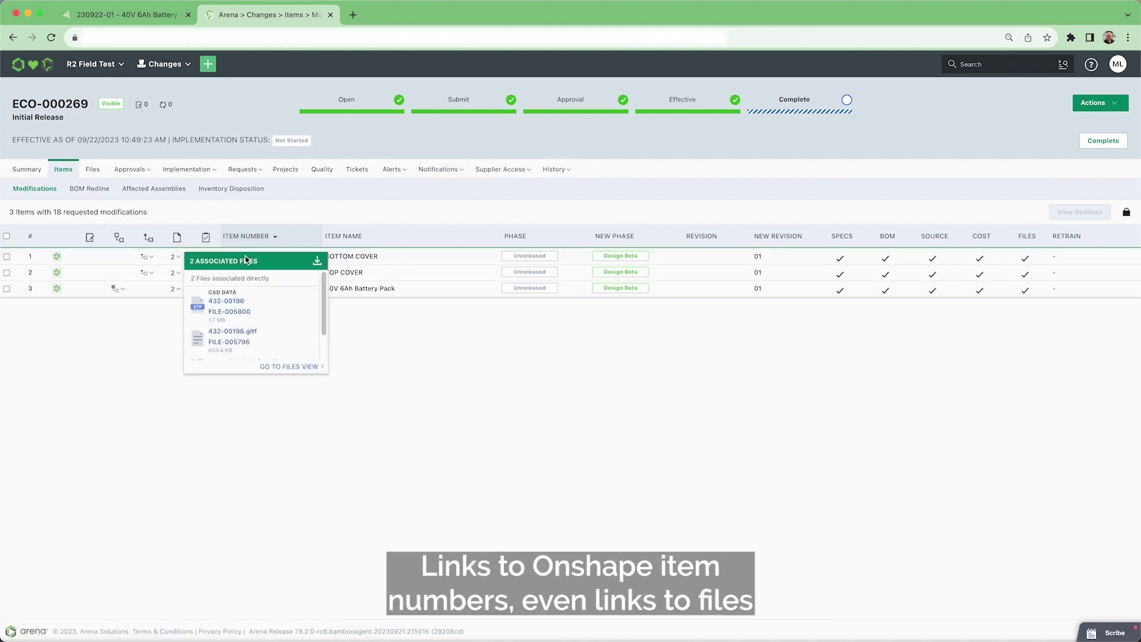
left_click(614, 456)
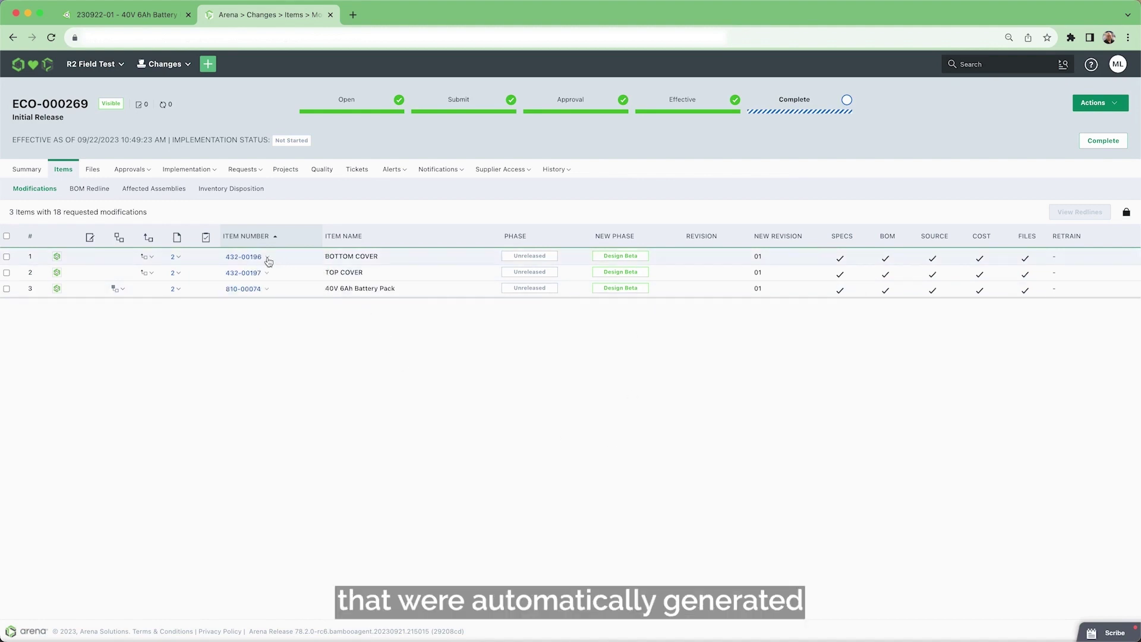
left_click(249, 257)
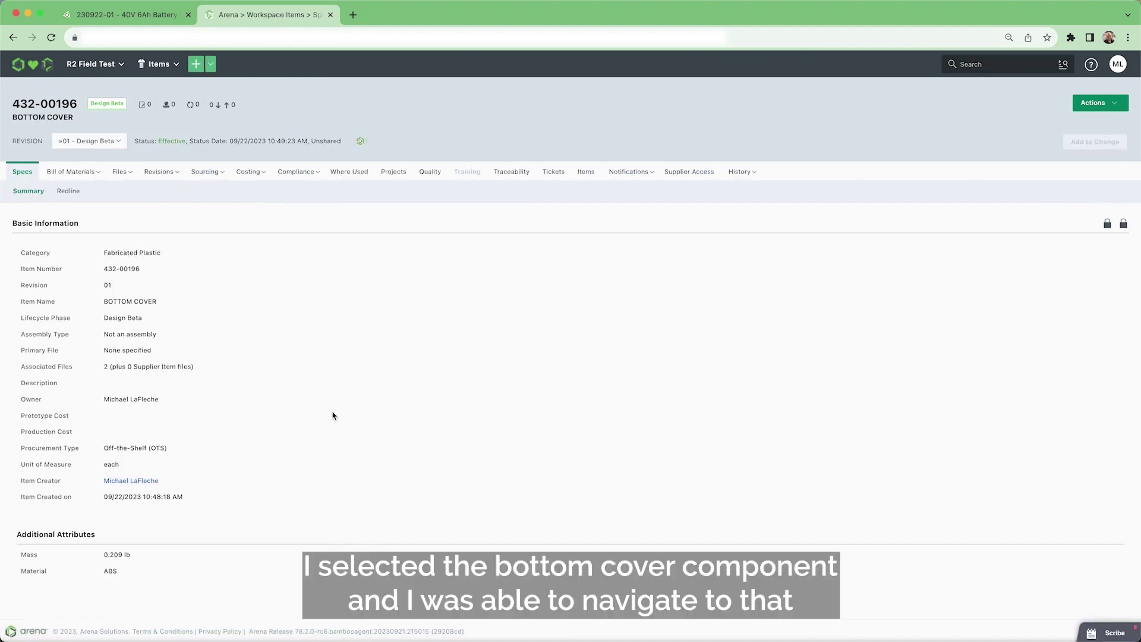
left_click(138, 15)
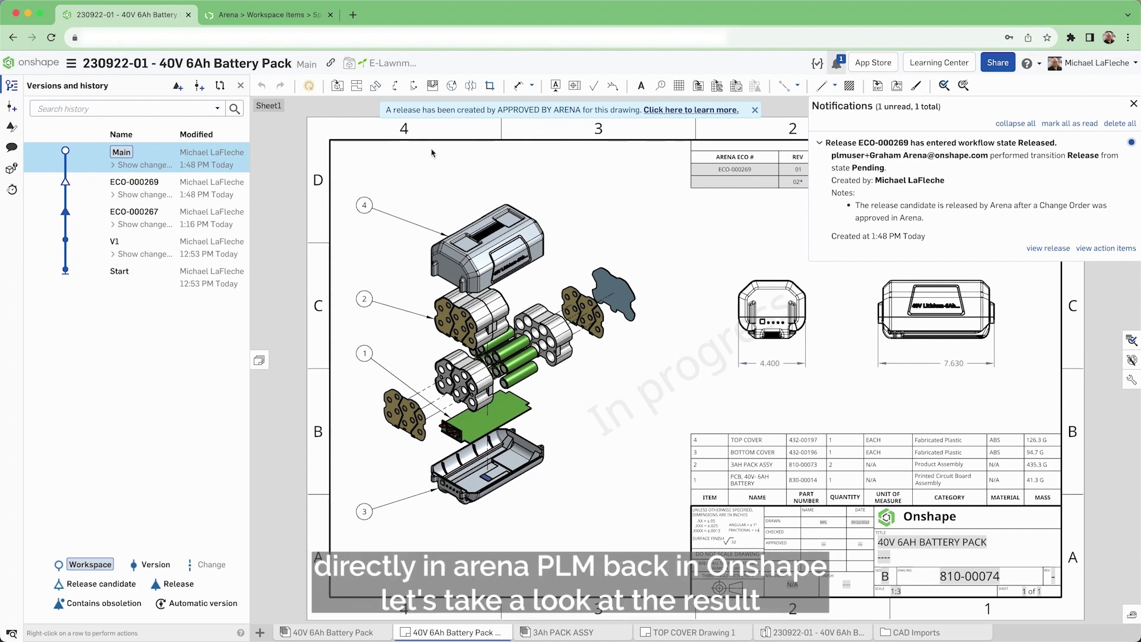
Step: View the ECO-000269 drawing version, then switch back to the Arena item page
left_click(240, 186)
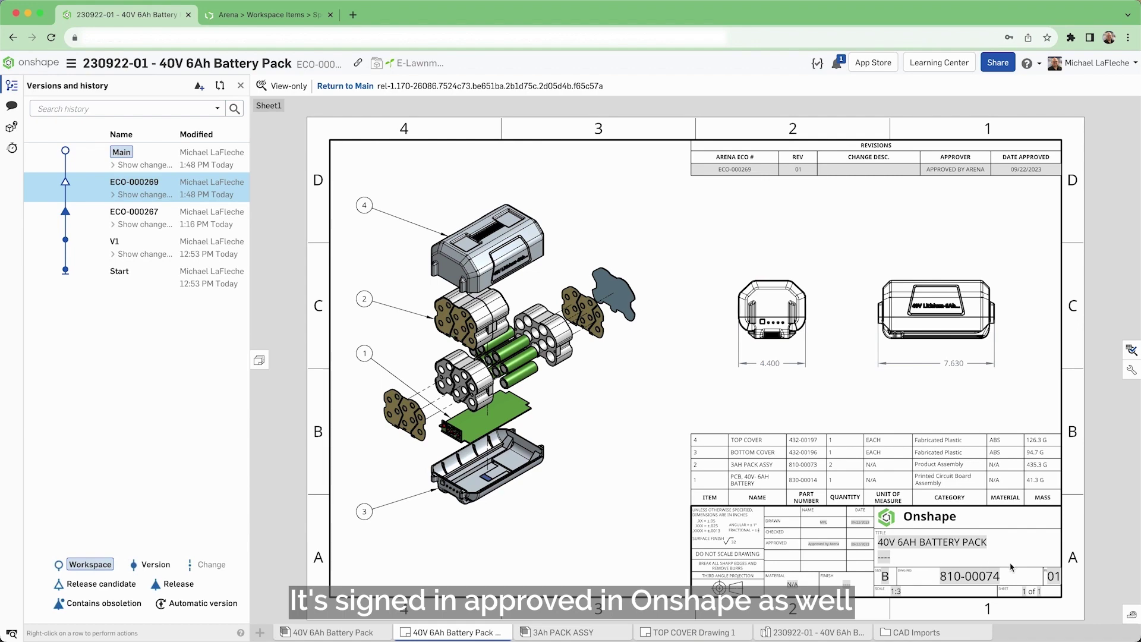
key("ctrl+Tab")
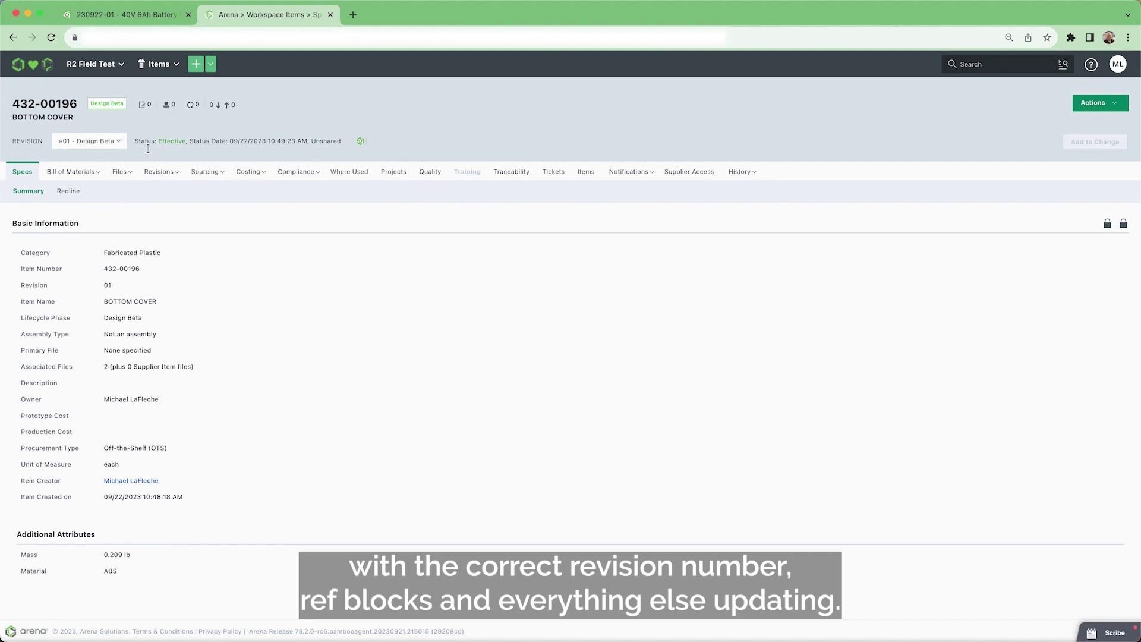
Step: List the BOTTOM COVER's files and preview 432-00196 in 3D, orbiting to its back and bottom
left_click(121, 173)
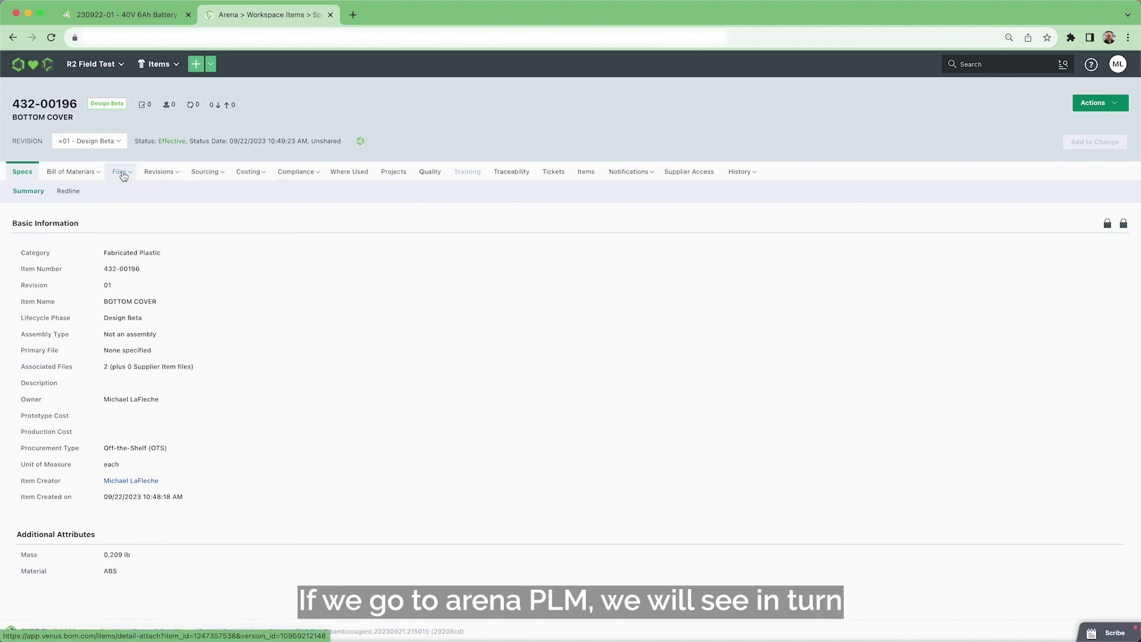
left_click(122, 174)
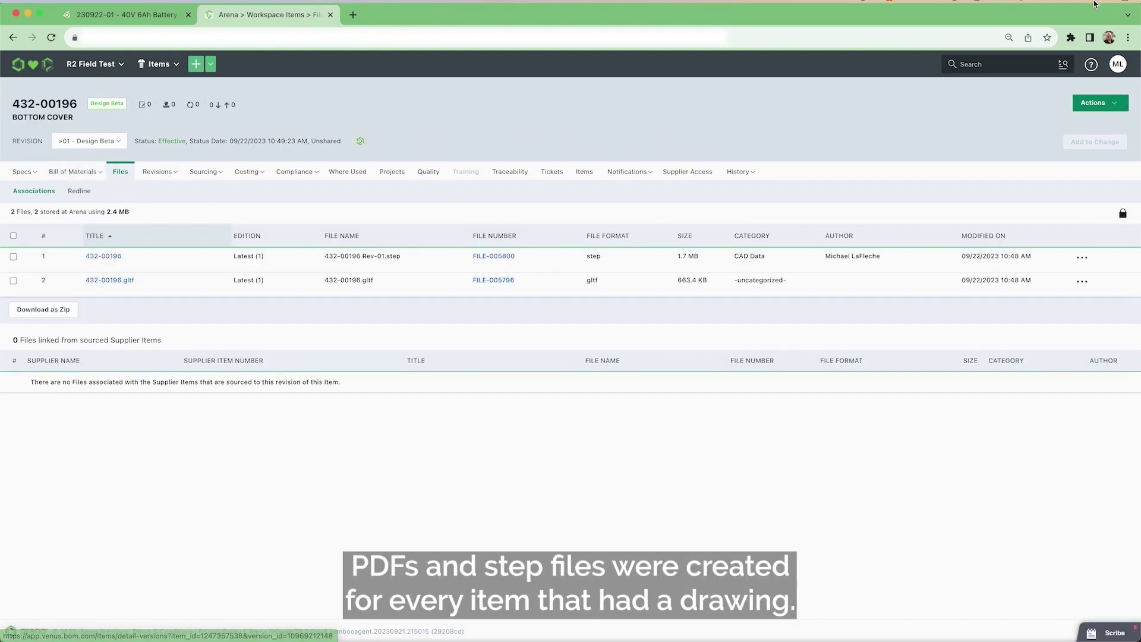
left_click(92, 258)
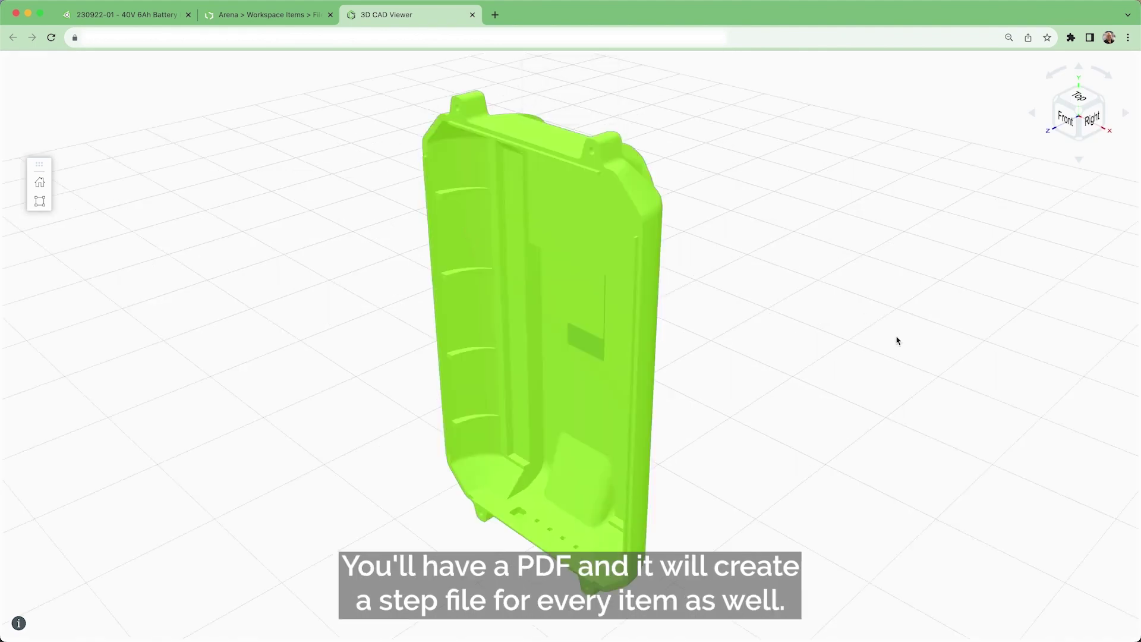
left_click_drag(853, 257, 234, 148)
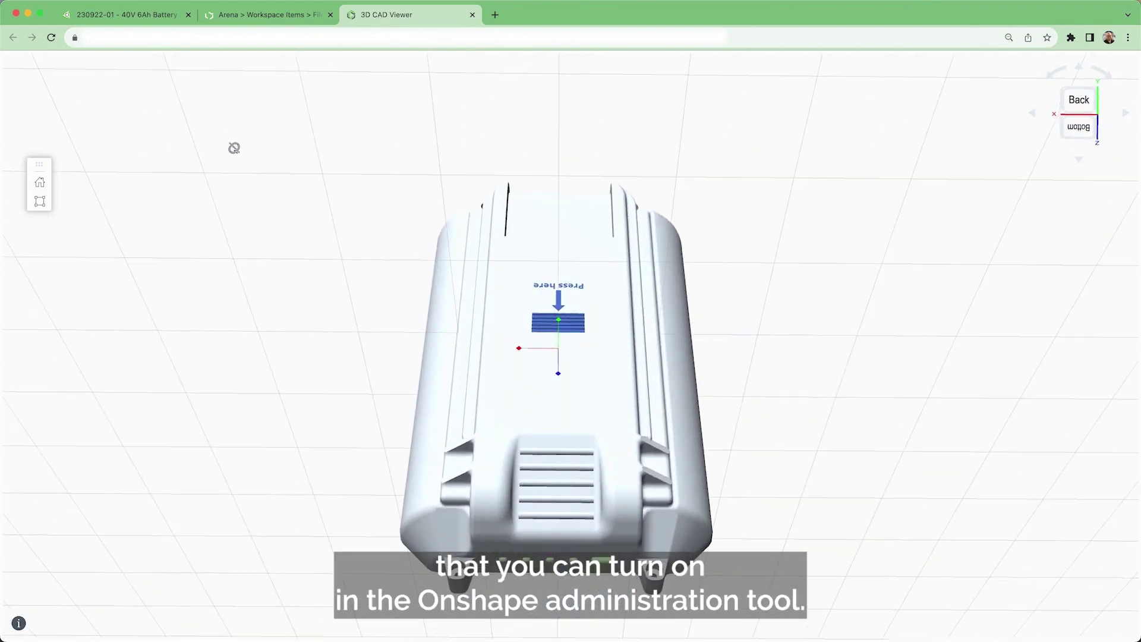
left_click(216, 13)
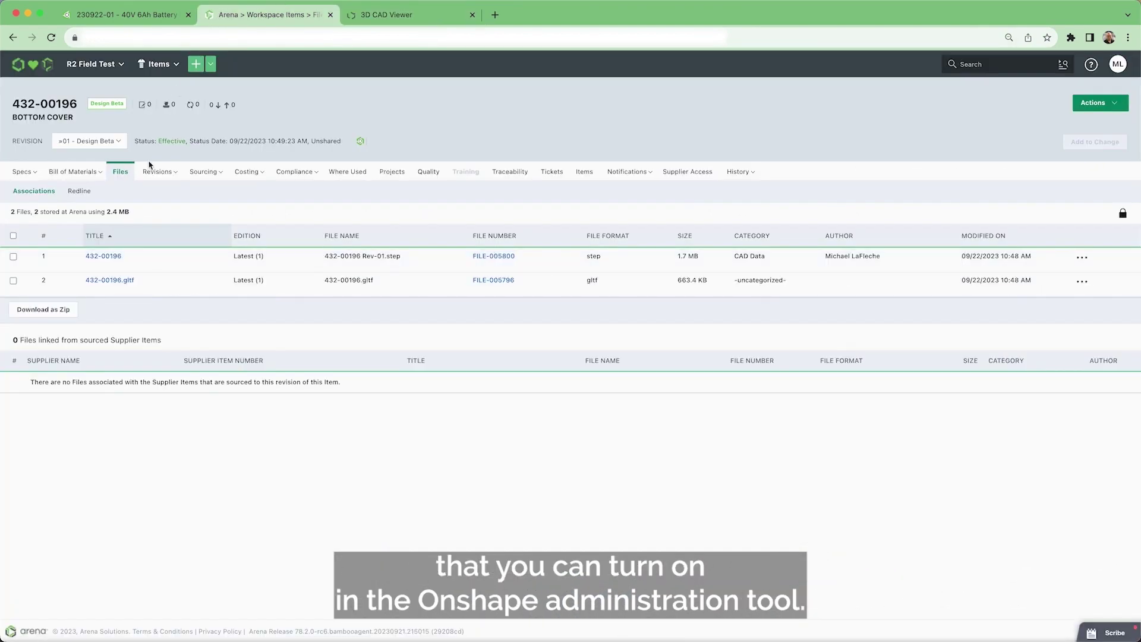
Step: Open parent assembly 810-00074 from Where Used and show its files, including 810-00074 Rev-01.pdf
left_click(356, 173)
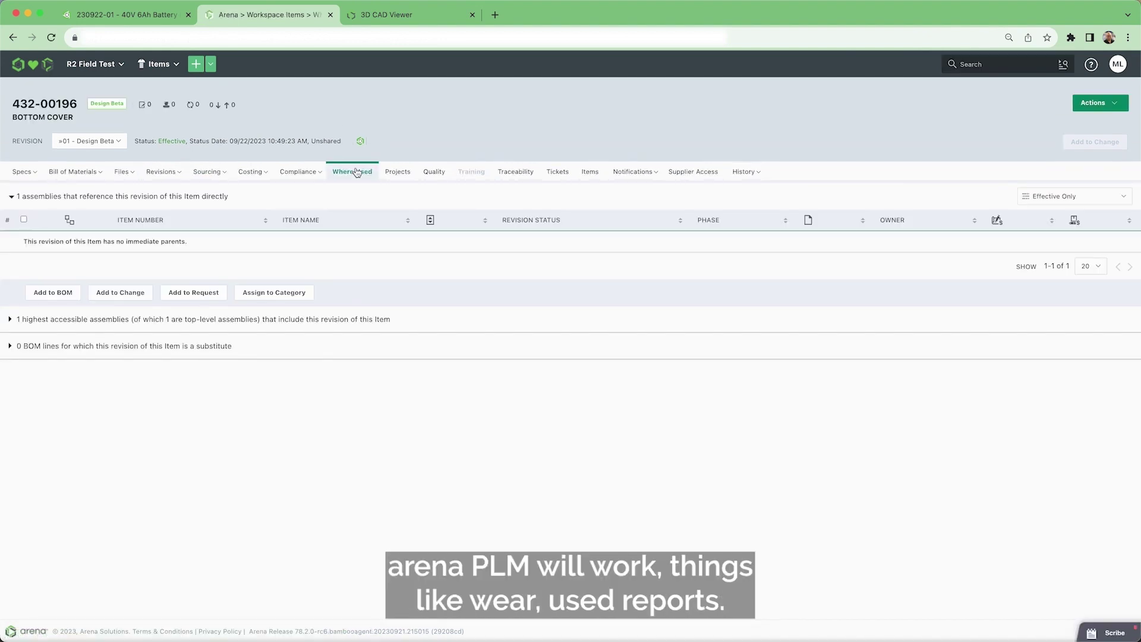
left_click(116, 242)
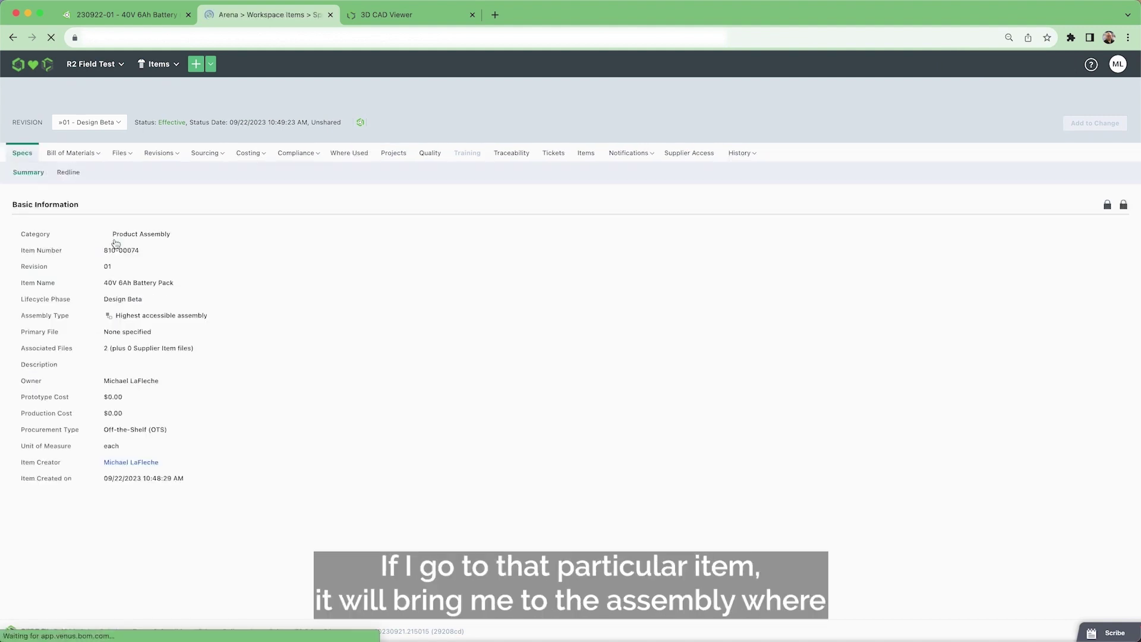
mouse_move(129, 177)
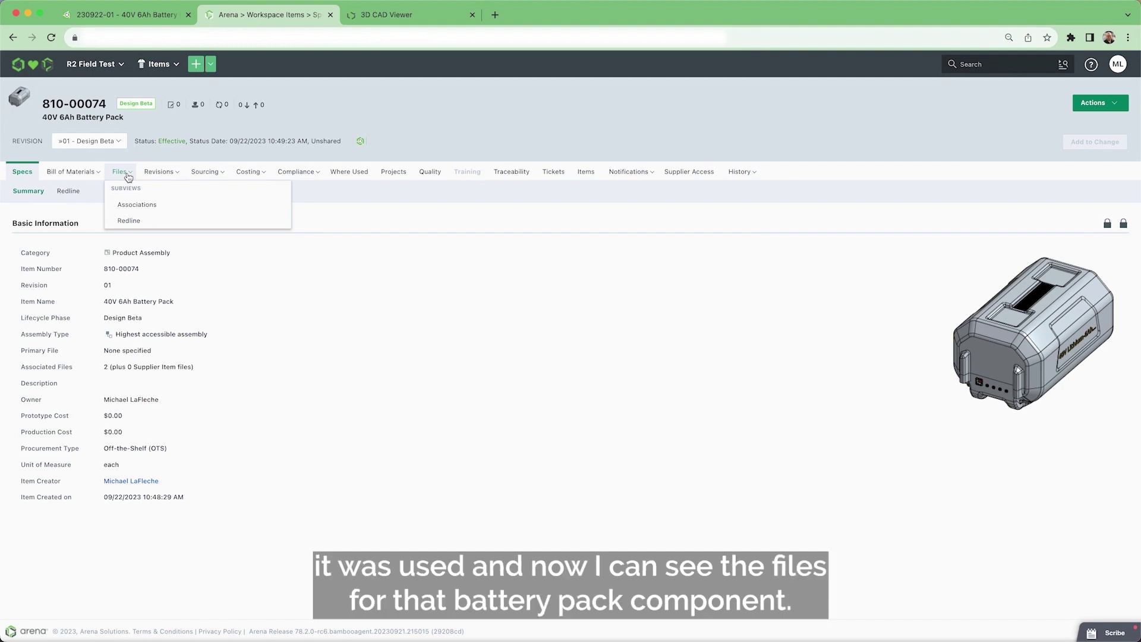
left_click(120, 177)
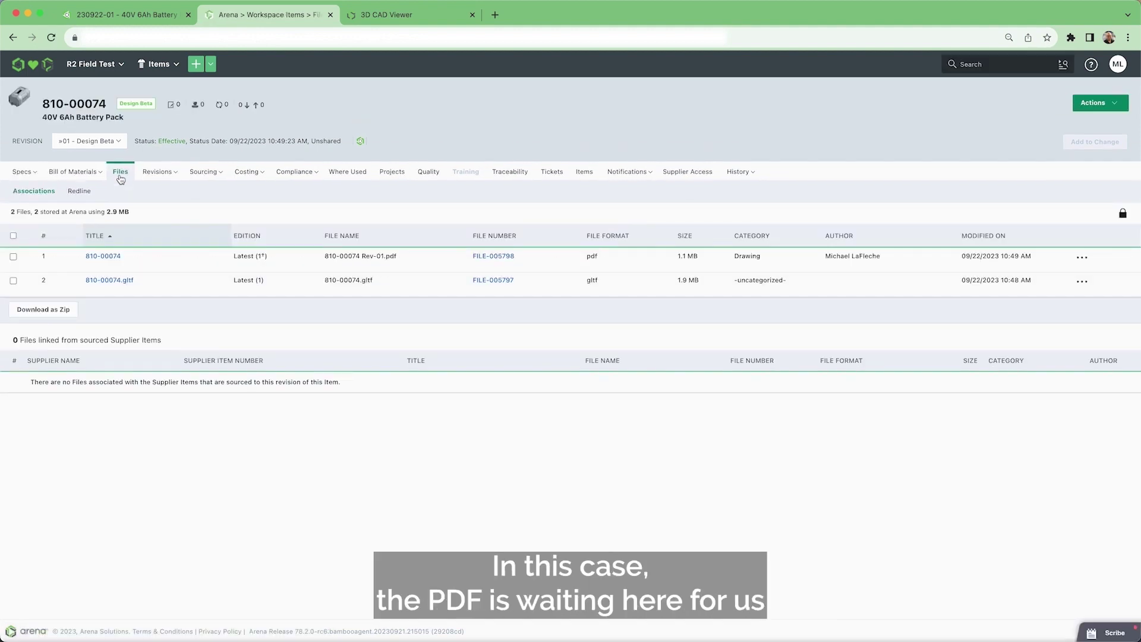
Step: Open the 810-00074 Rev-01 drawing PDF and scroll through its filled-in blocks
left_click(104, 256)
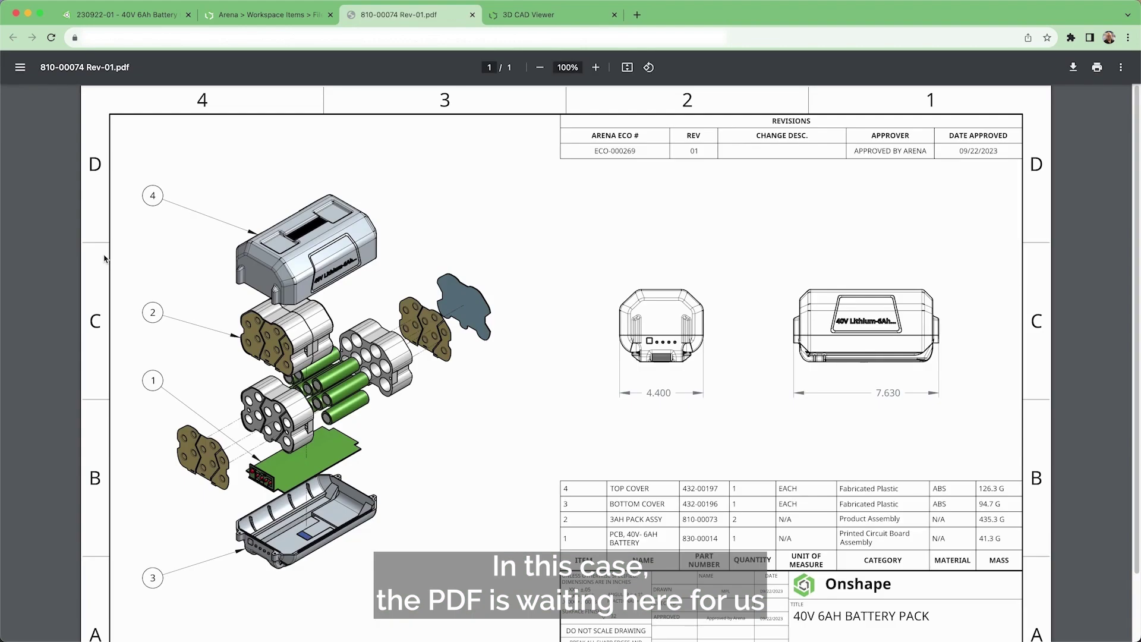
scroll(654, 335, "down", 2)
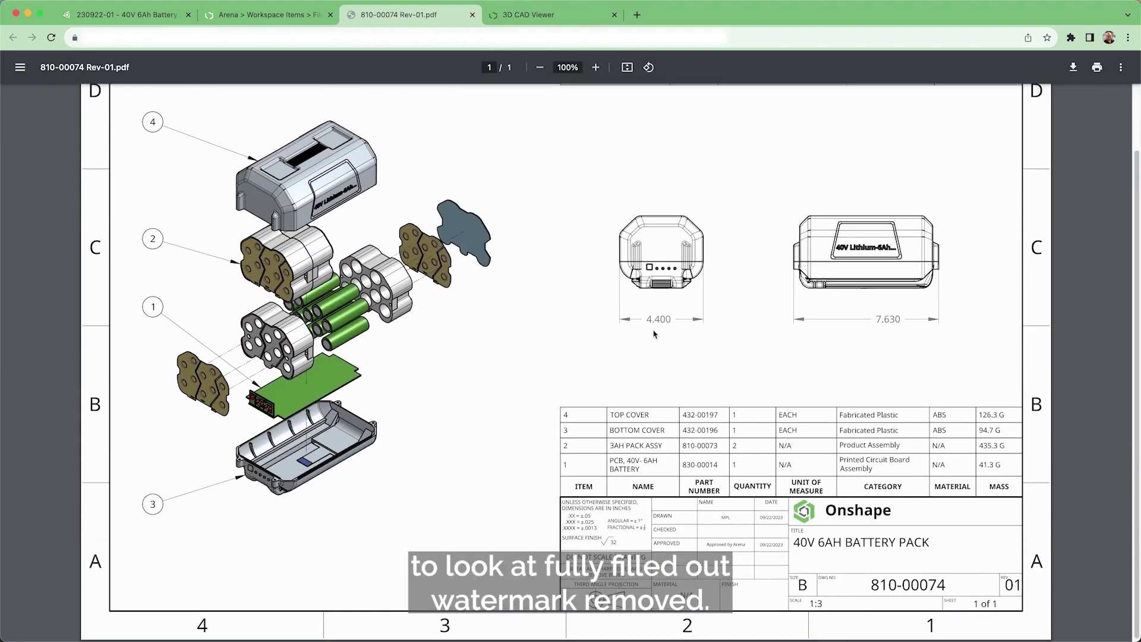
scroll(654, 335, "up", 2)
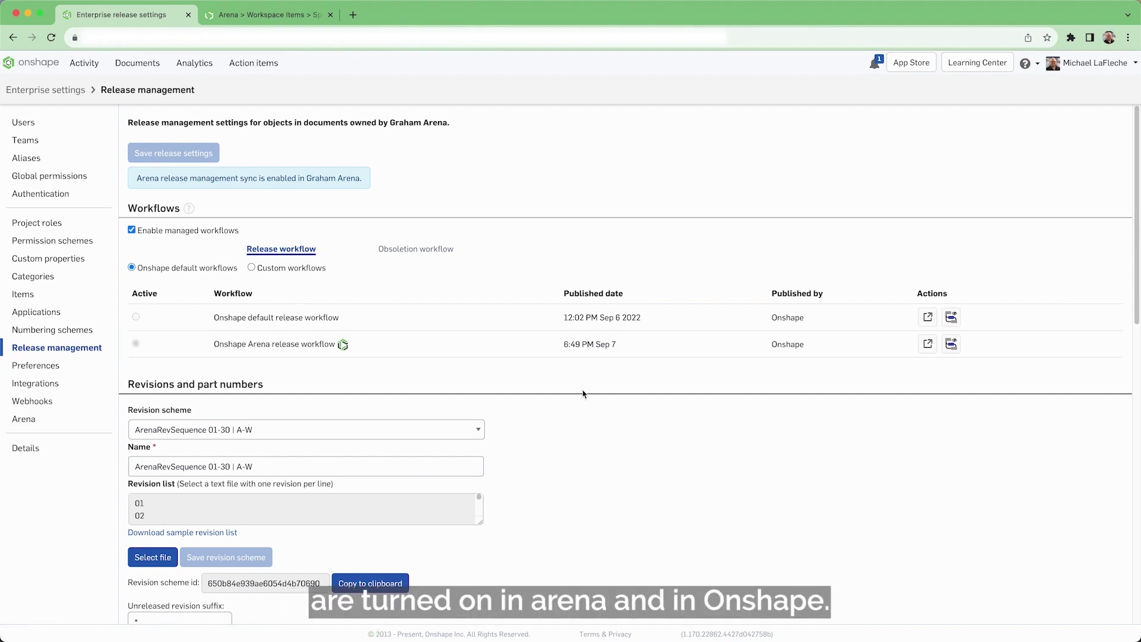
Step: Keep ArenaRevSequence 01-30 | A-W as the revision scheme, then go to the Arena settings
scroll(588, 490, "down", 3)
left_click(258, 256)
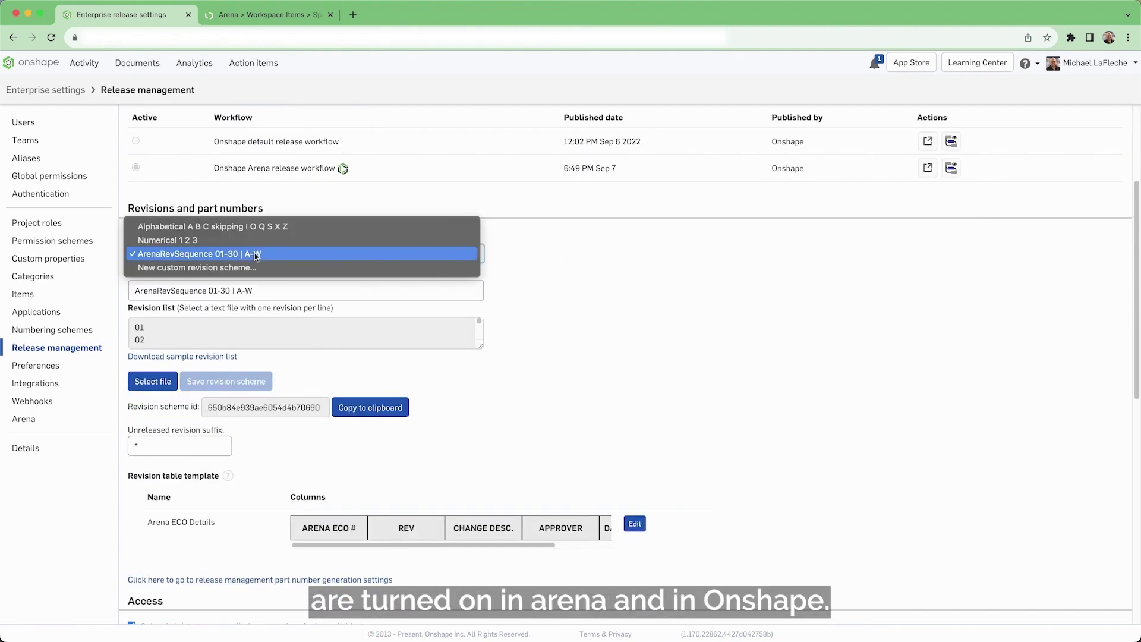
left_click(331, 254)
scroll(662, 318, "down", 2)
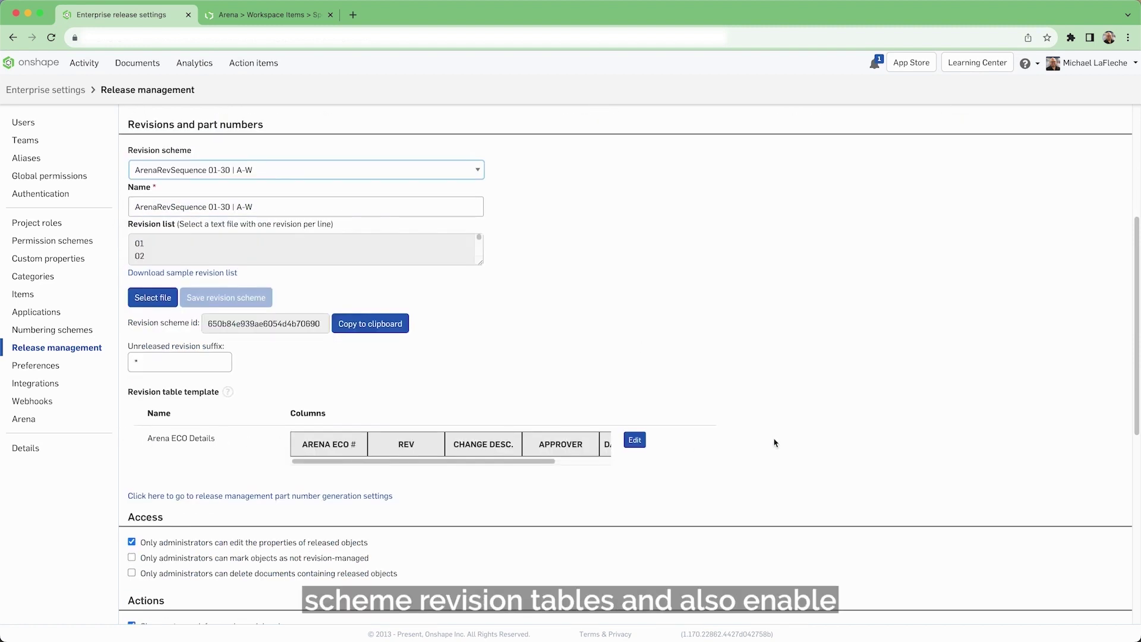
left_click(48, 415)
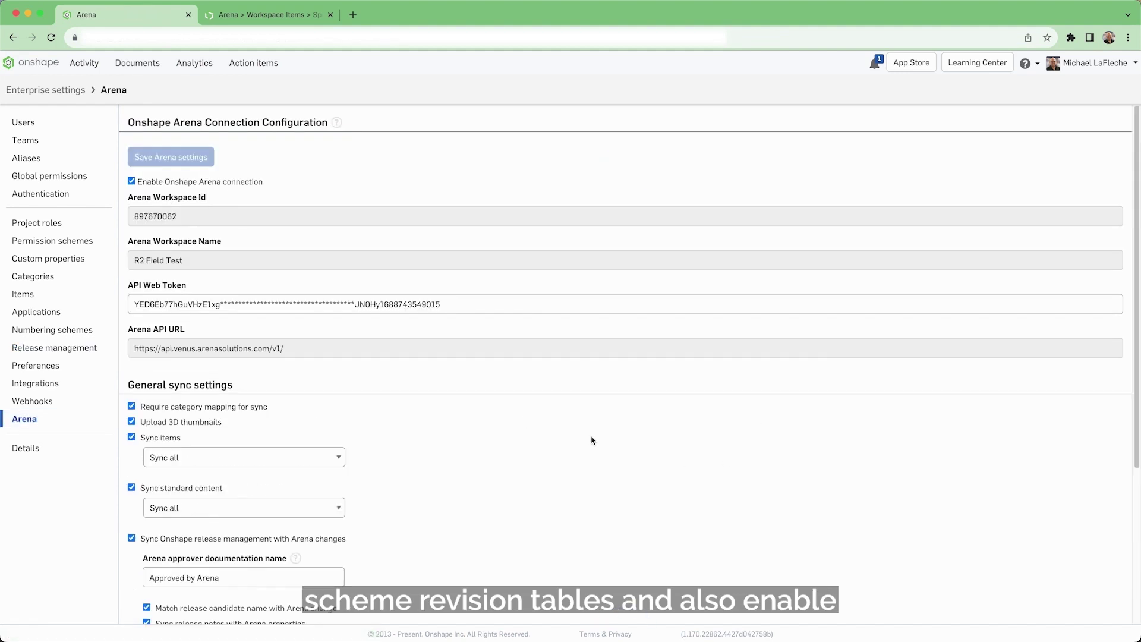
Step: Scroll through the Arena sync settings and the category Mappings table, where Parts maps to Parts
scroll(591, 440, "down", 5)
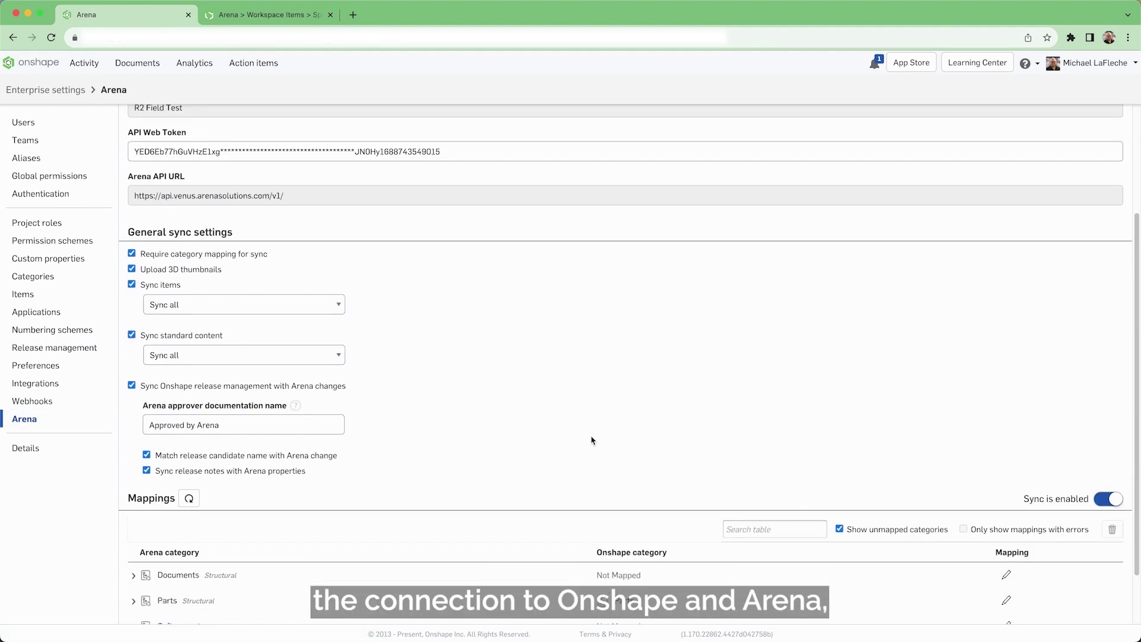
scroll(576, 434, "down", 2)
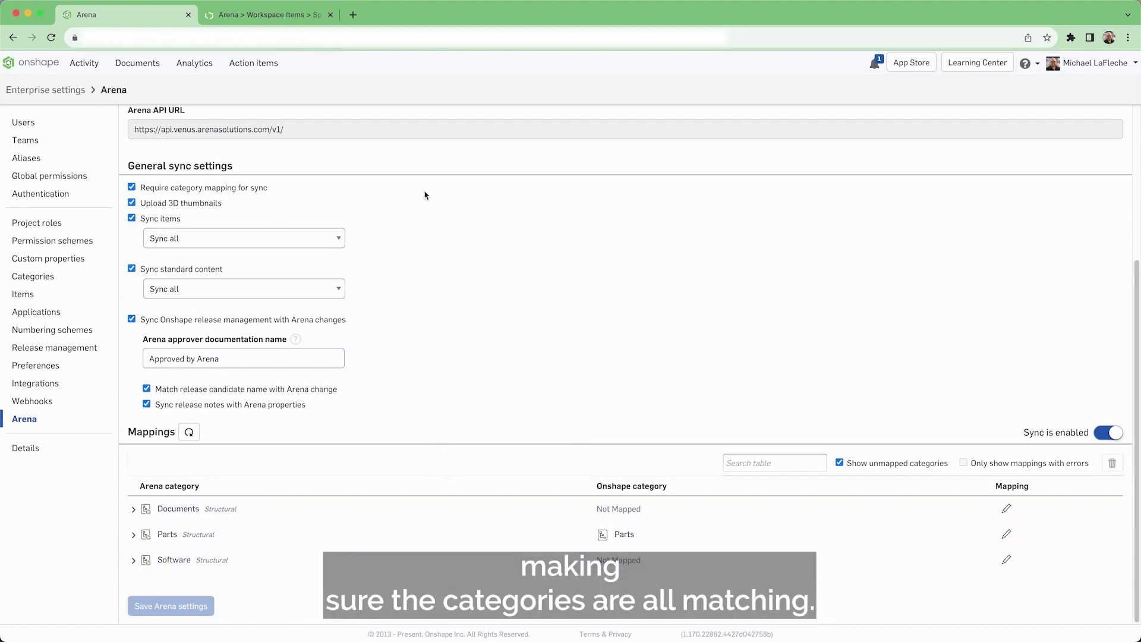
scroll(433, 251, "up", 5)
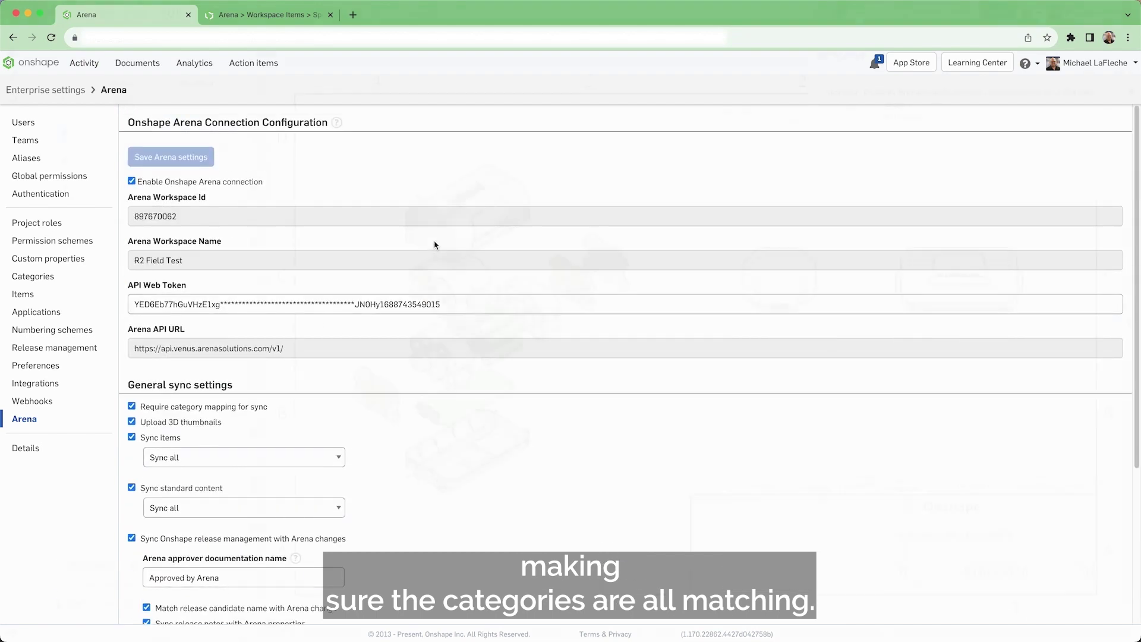